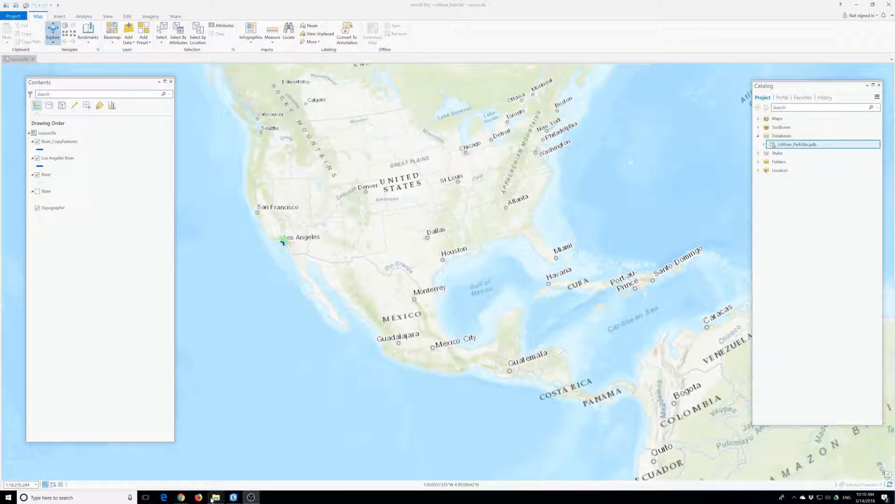
# In File Explorer, browse to the UGIS3 > ParkSite > MapsAndMore folder and open DataRequirementsTable.doc in Word
pyautogui.moveTo(220, 500)
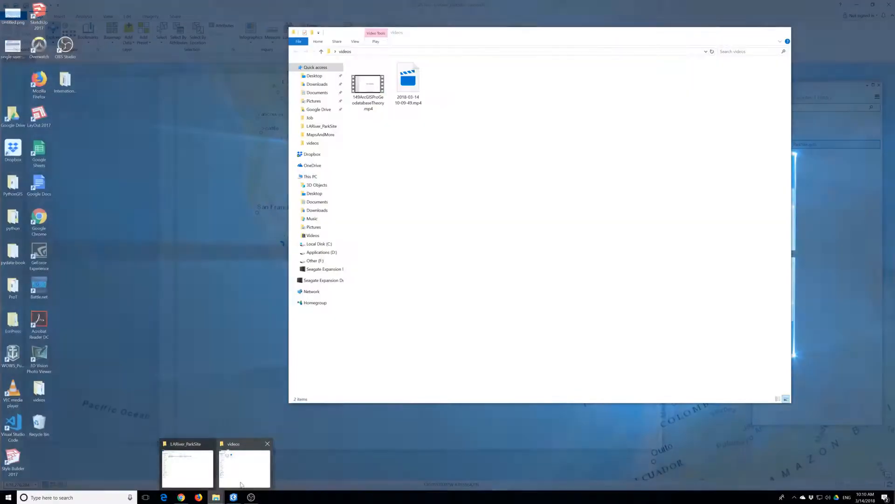
pyautogui.click(188, 467)
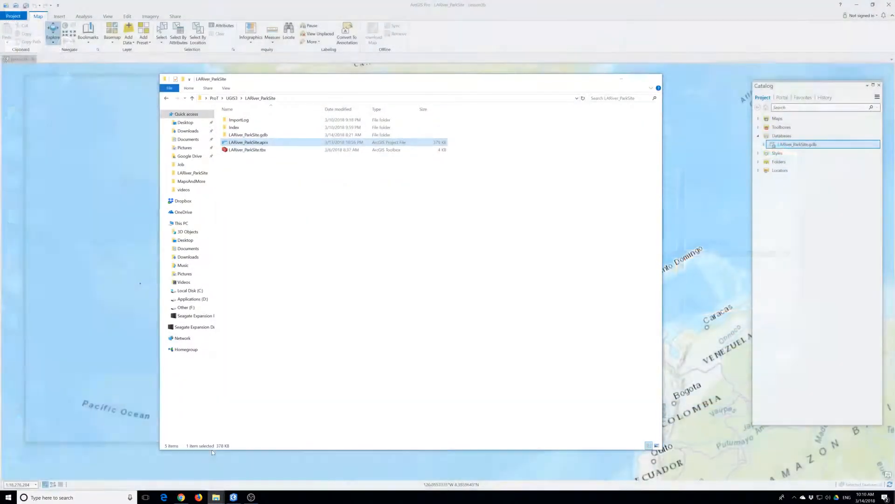
pyautogui.click(167, 98)
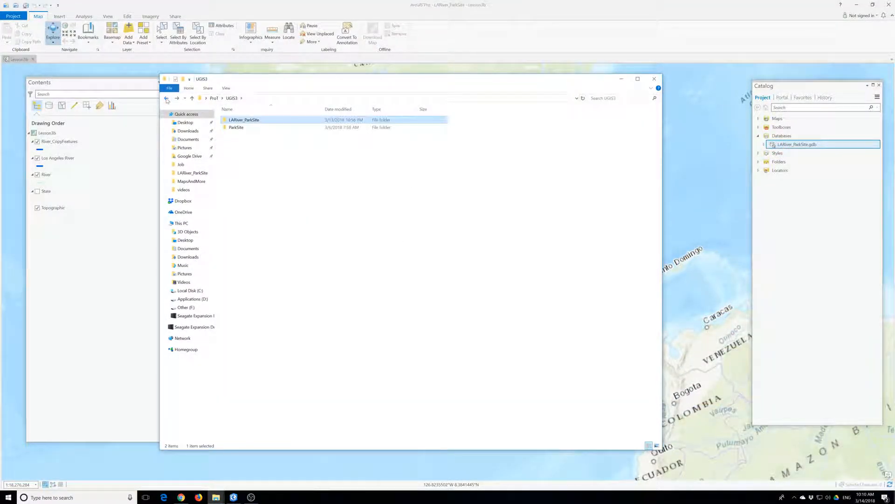
pyautogui.click(166, 99)
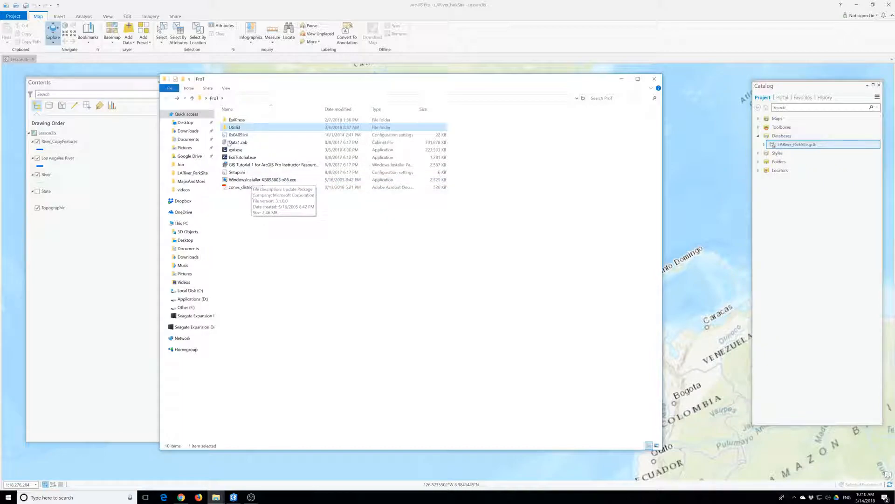
pyautogui.doubleClick(234, 128)
pyautogui.doubleClick(236, 127)
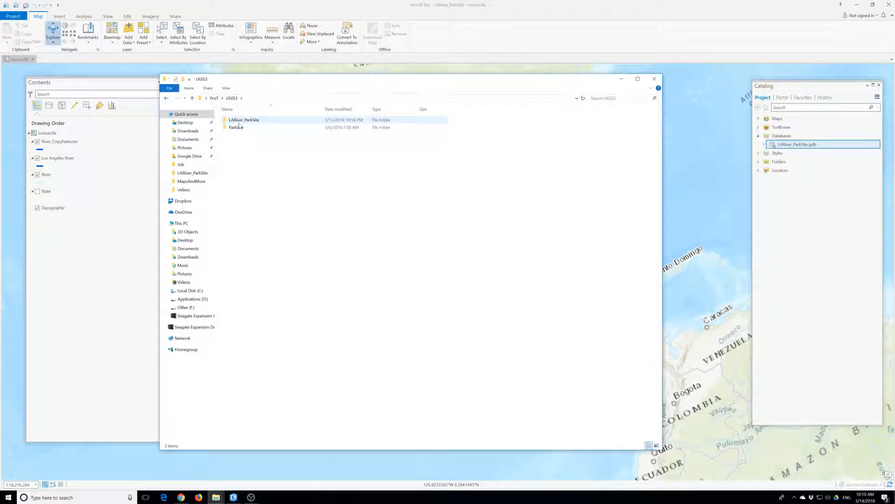
pyautogui.doubleClick(238, 129)
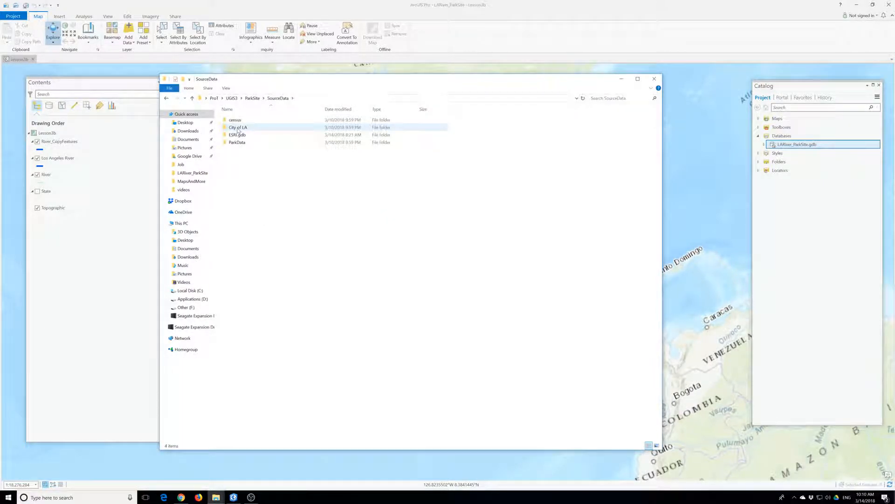
pyautogui.doubleClick(235, 120)
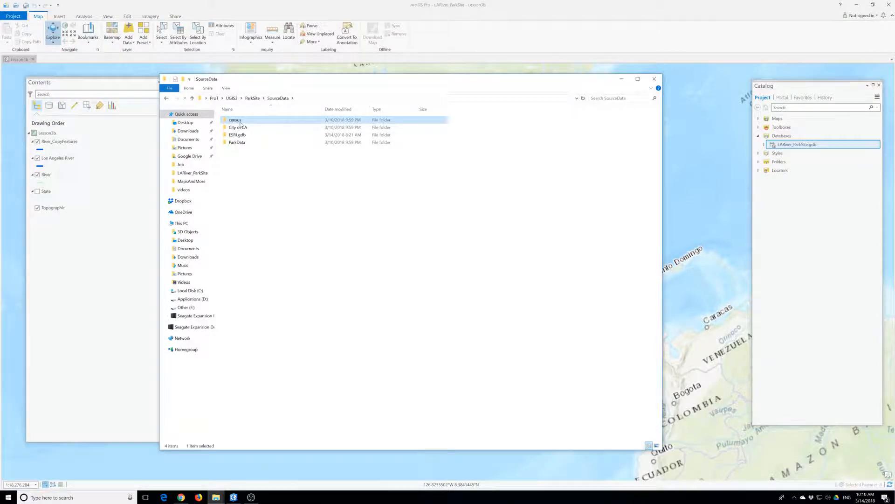
pyautogui.click(166, 98)
pyautogui.click(166, 98)
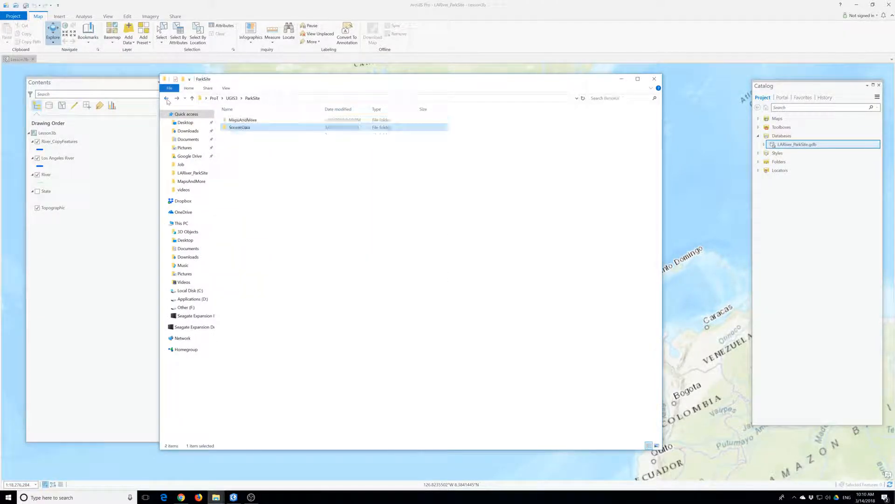
pyautogui.doubleClick(236, 120)
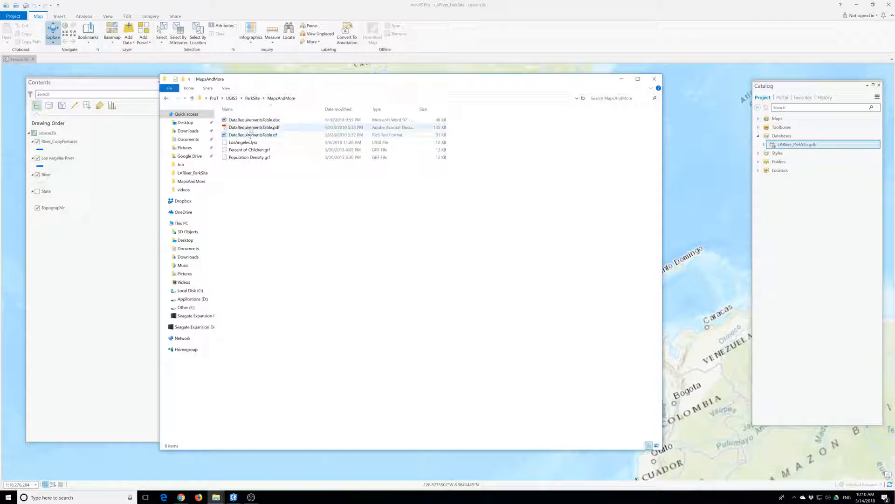
pyautogui.doubleClick(254, 120)
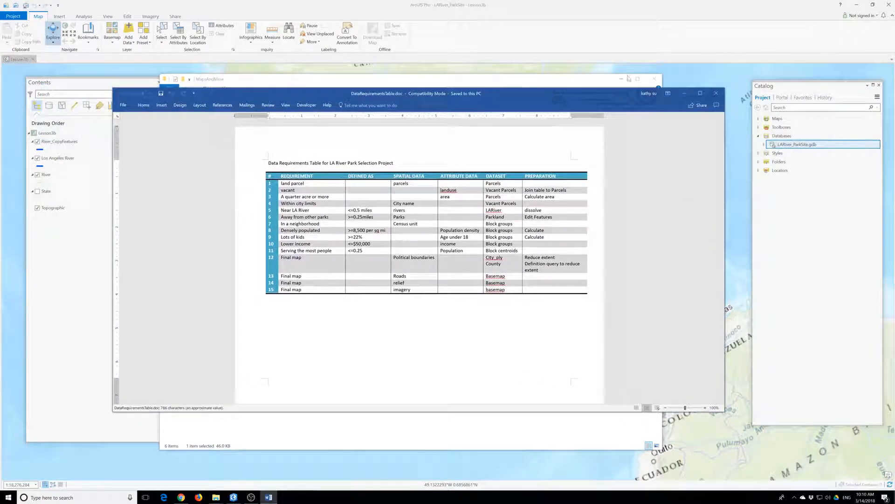
# Maximize the Word document and enlarge the data requirements table to 160% zoom for reading
pyautogui.doubleClick(247, 95)
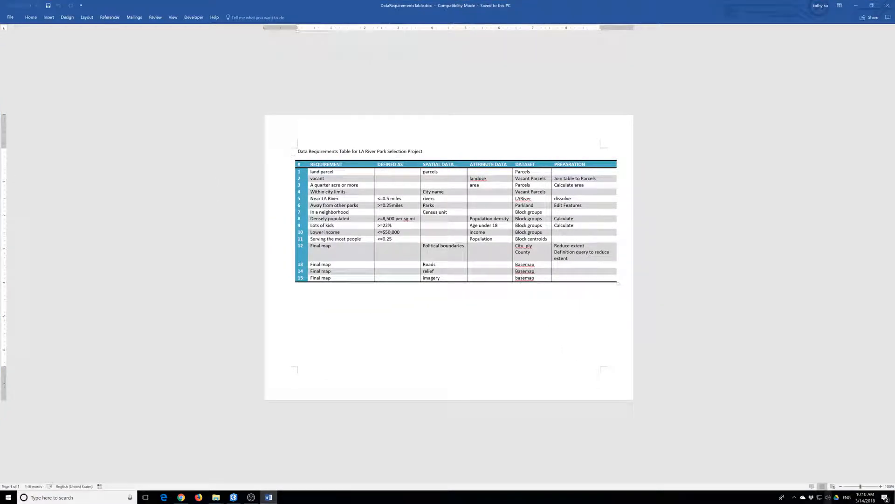
pyautogui.click(880, 486)
pyautogui.click(880, 486)
pyautogui.click(881, 486)
pyautogui.click(880, 486)
pyautogui.click(881, 486)
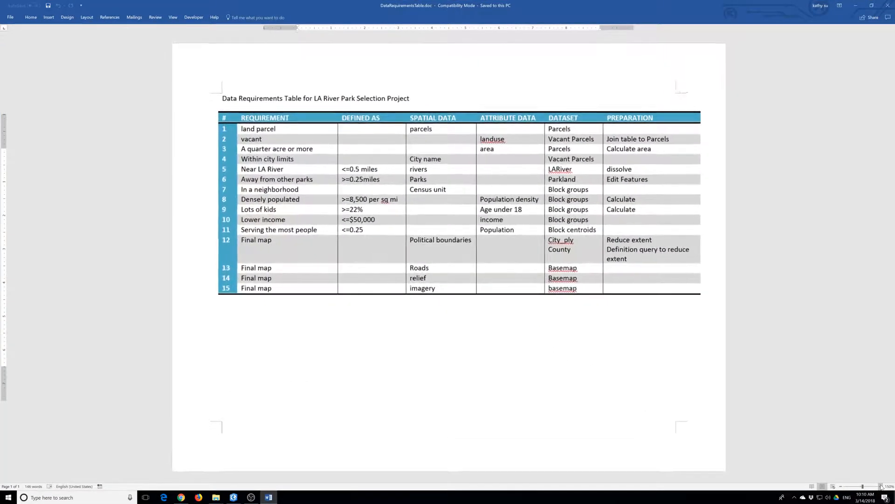
pyautogui.click(880, 485)
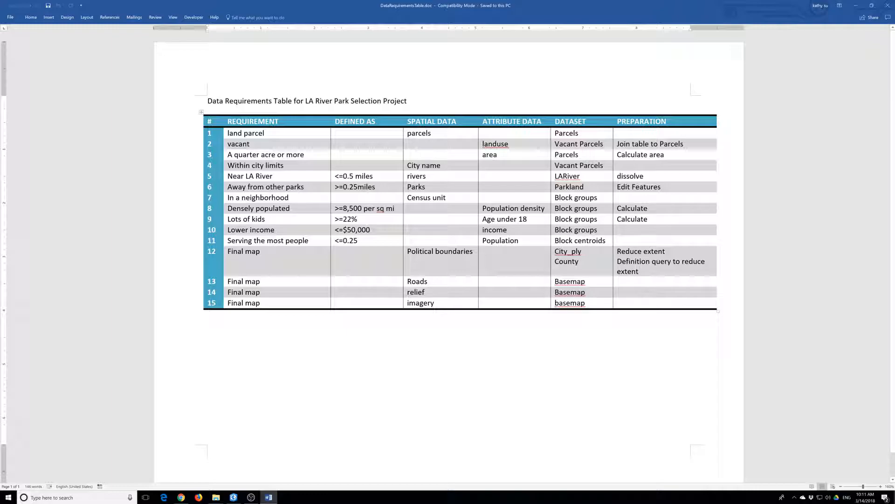
# Narrow the table's Attribute Data and Requirement columns by moving their right-hand borders inward
pyautogui.moveTo(613, 130); pyautogui.dragTo(540, 132)
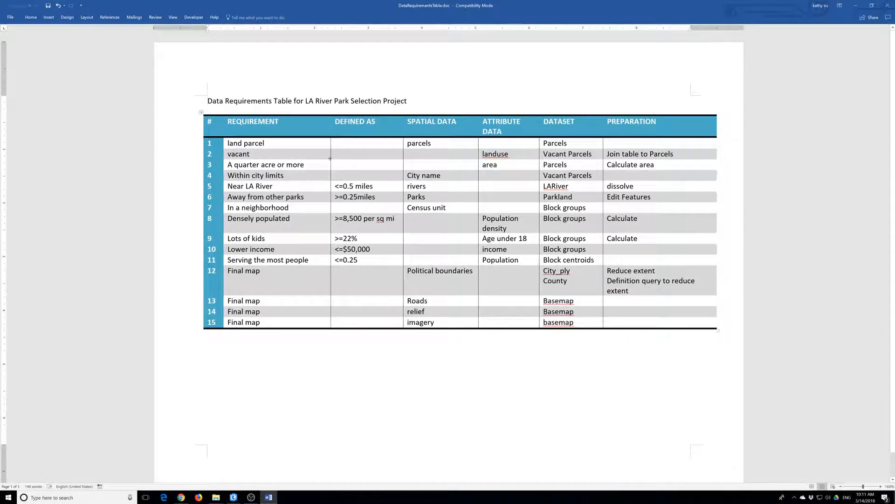
pyautogui.moveTo(331, 145); pyautogui.dragTo(312, 145)
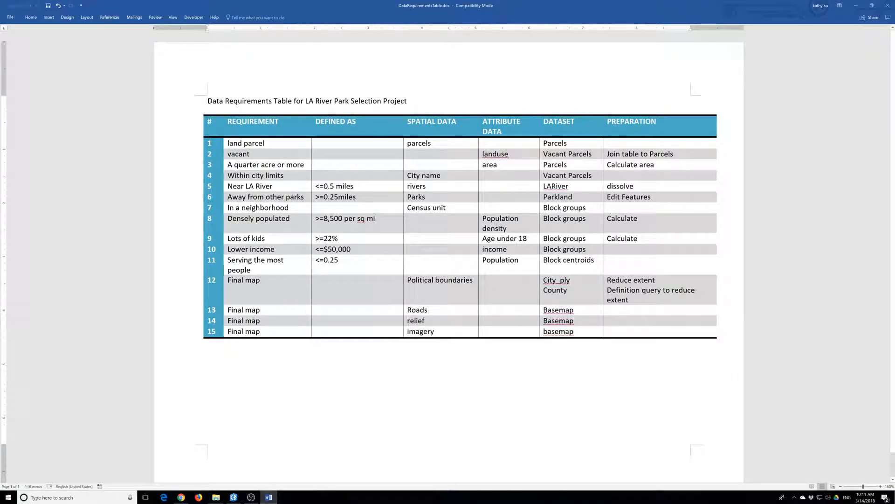
pyautogui.click(386, 152)
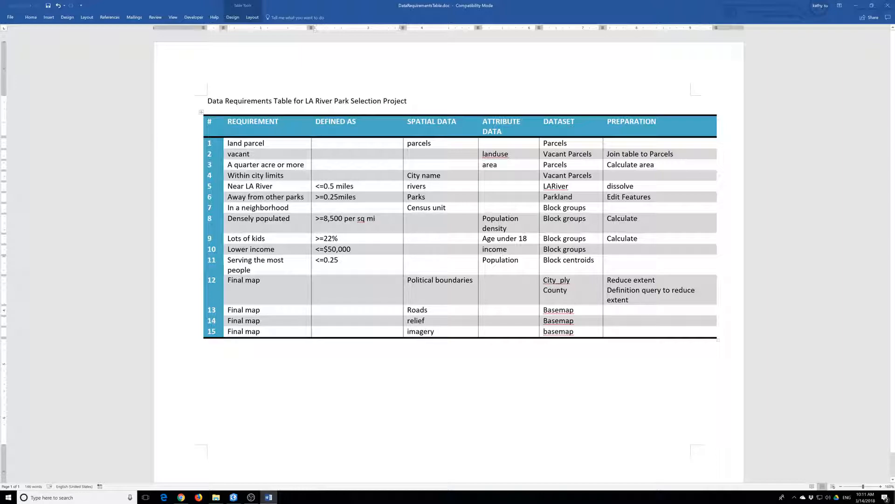
# Switch to ArcGIS Pro and insert a new map into the LARiver_ParkSite project
pyautogui.click(235, 495)
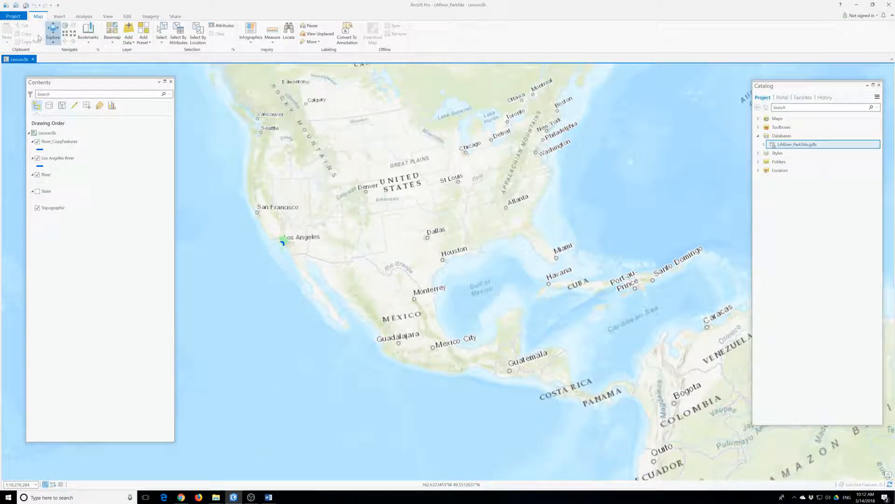
pyautogui.click(59, 15)
pyautogui.click(11, 32)
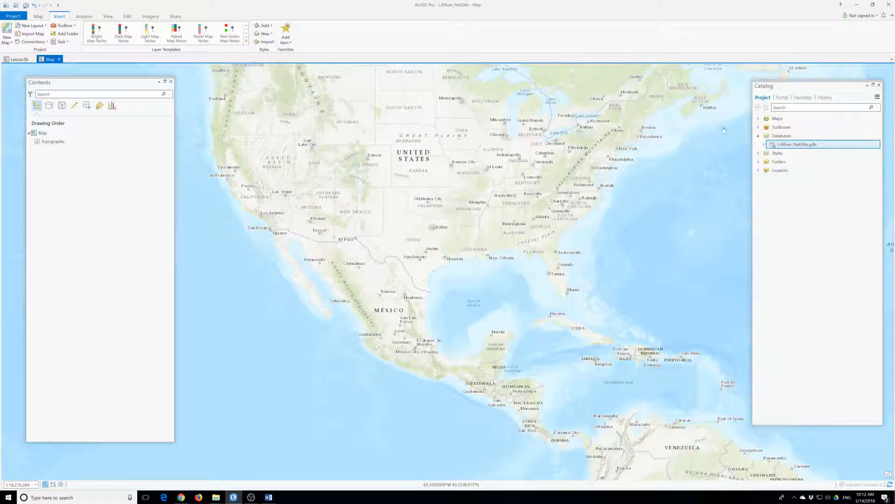
# Rename the newly inserted map in the project's Maps collection as Lesson4a
pyautogui.click(759, 119)
pyautogui.click(782, 171)
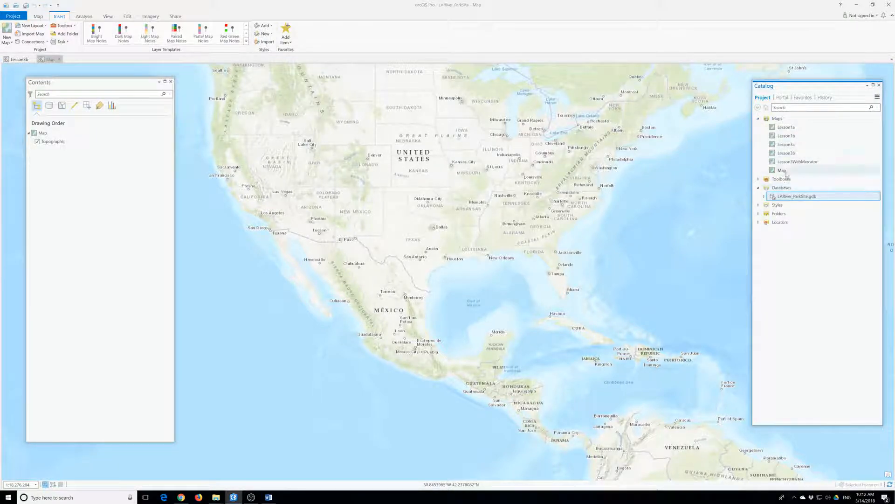
pyautogui.rightClick(783, 173)
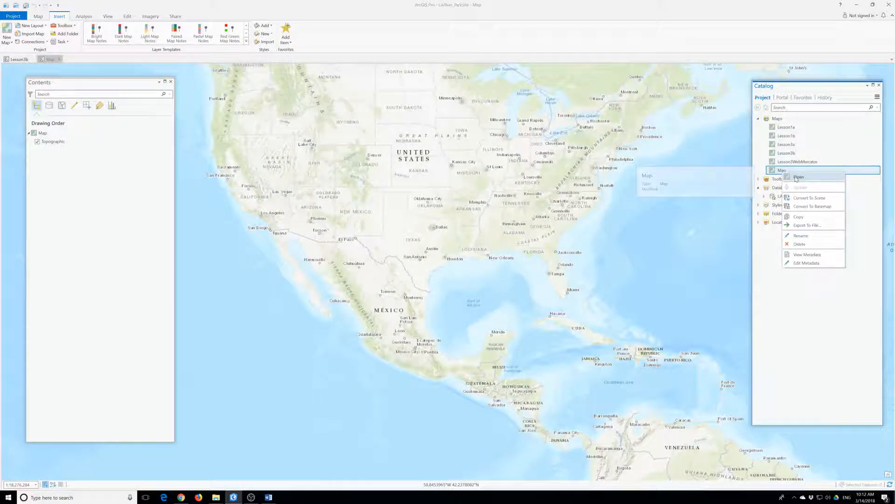
pyautogui.click(801, 236)
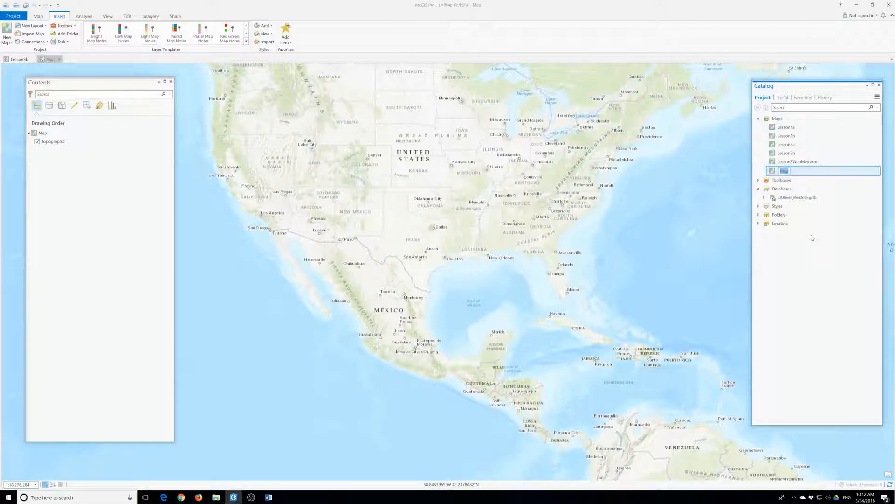
pyautogui.write('Lesson4a')
pyautogui.press('Return')
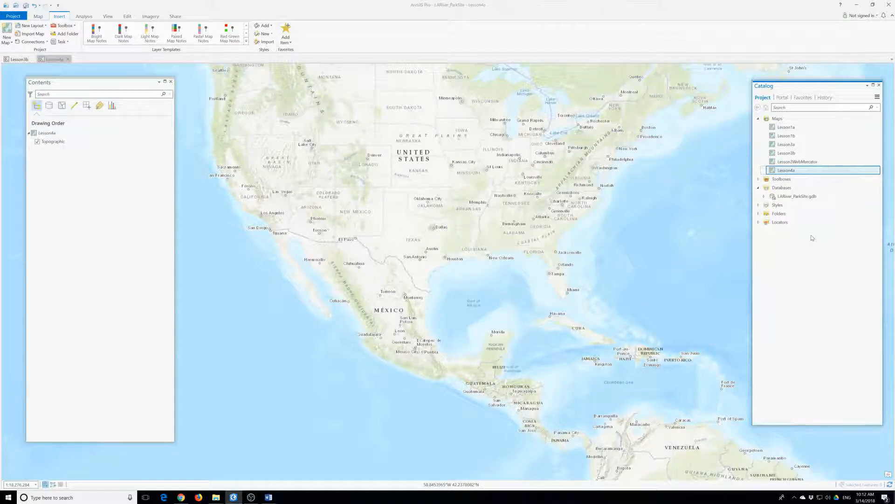
pyautogui.rightClick(774, 118)
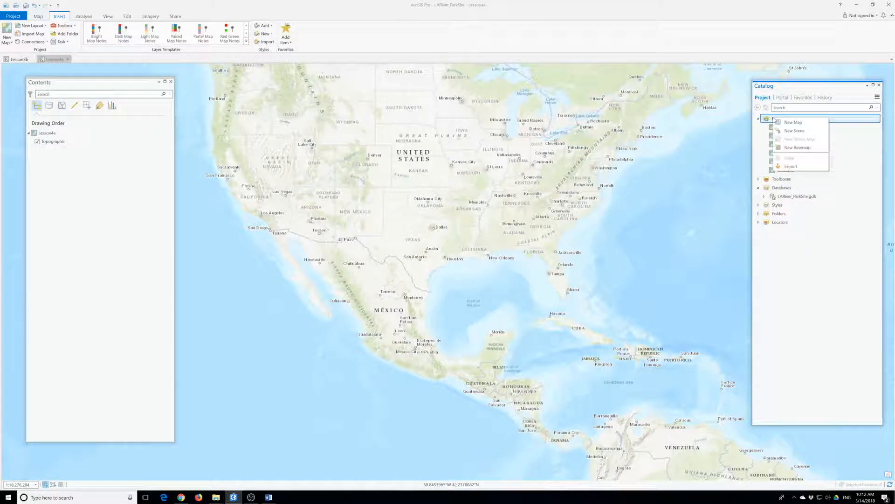
pyautogui.click(560, 214)
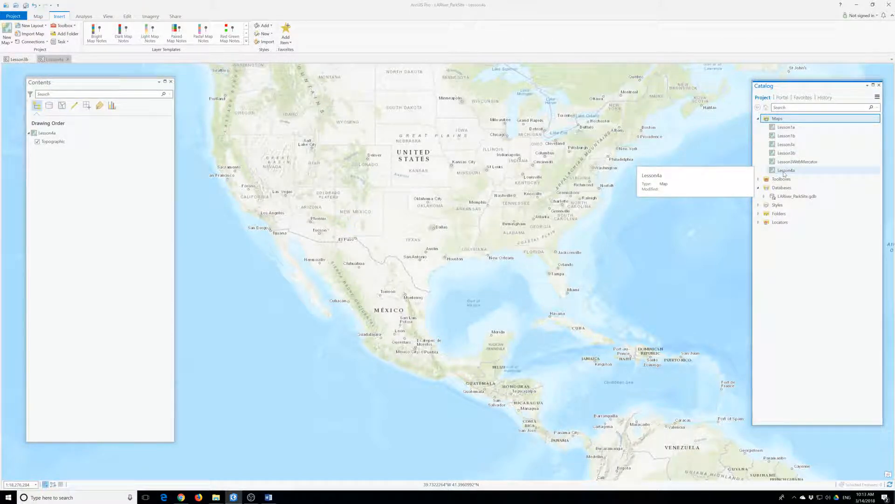
# Open the Lesson3a map to view its layers, and close it again
pyautogui.click(783, 145)
pyautogui.doubleClick(783, 145)
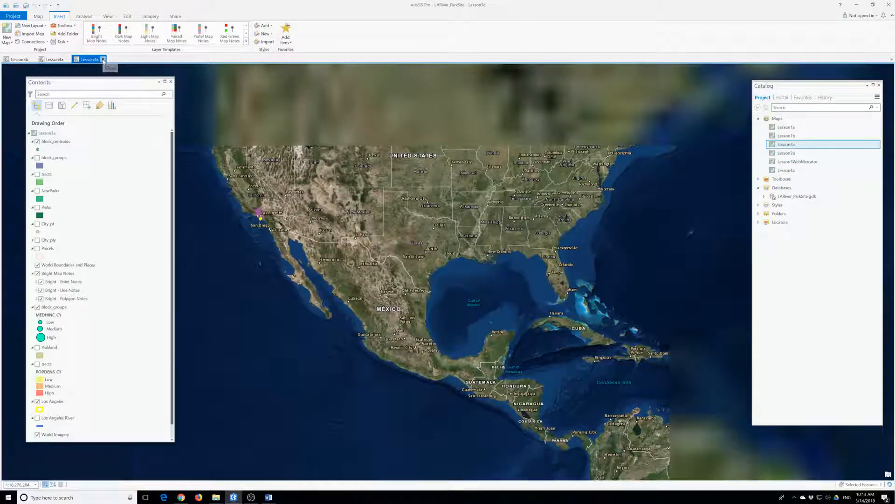
pyautogui.click(103, 59)
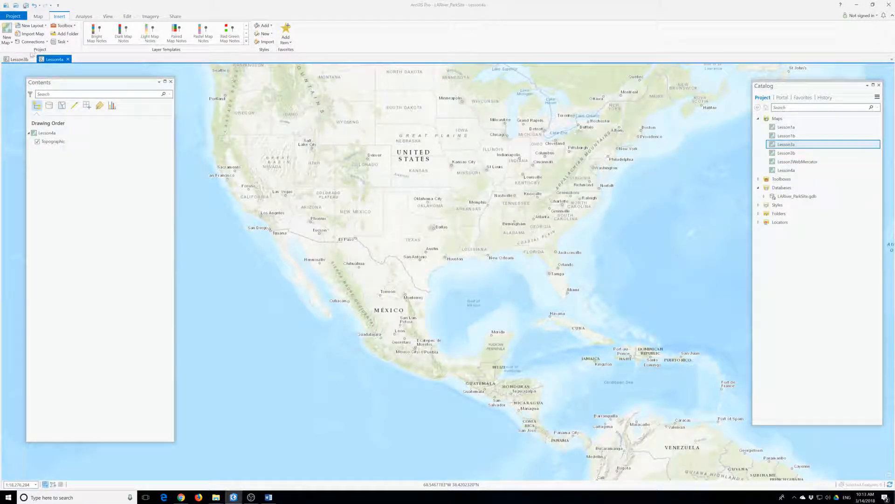
# Show the coordinate system settings in the Lesson3b map's properties and enlarge the dialog to read them in full
pyautogui.click(19, 59)
pyautogui.rightClick(51, 134)
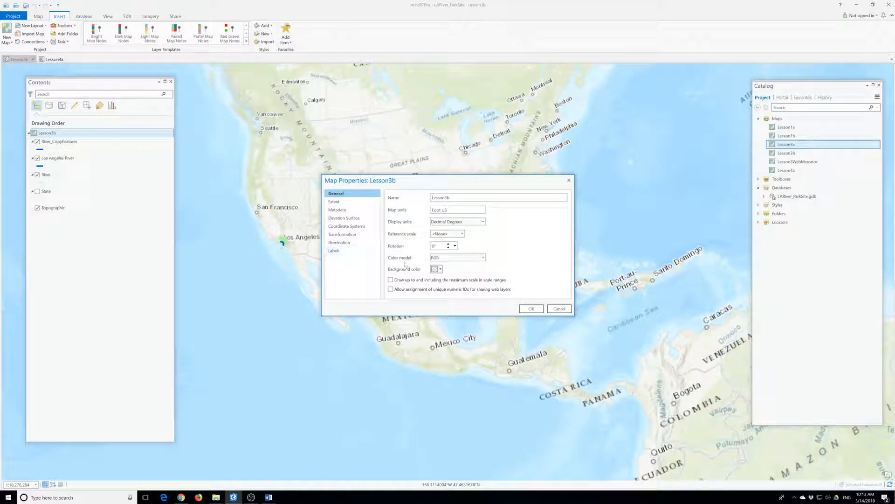
pyautogui.click(559, 309)
pyautogui.rightClick(51, 135)
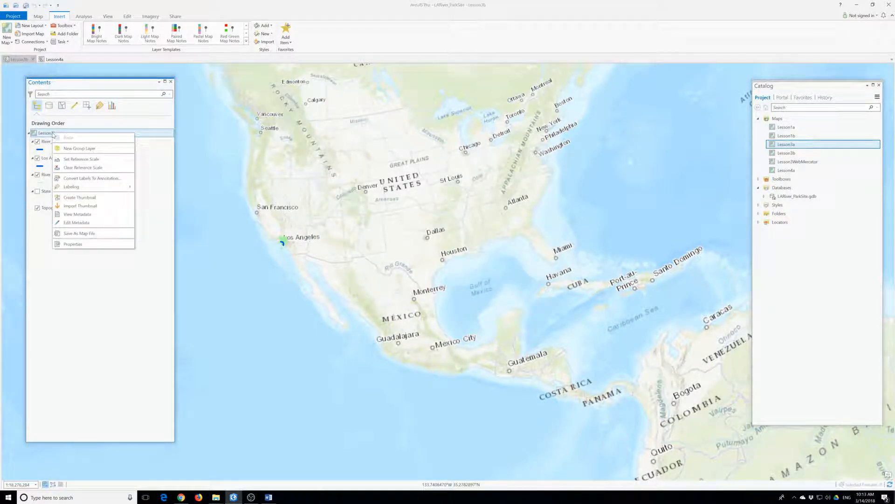
pyautogui.click(89, 244)
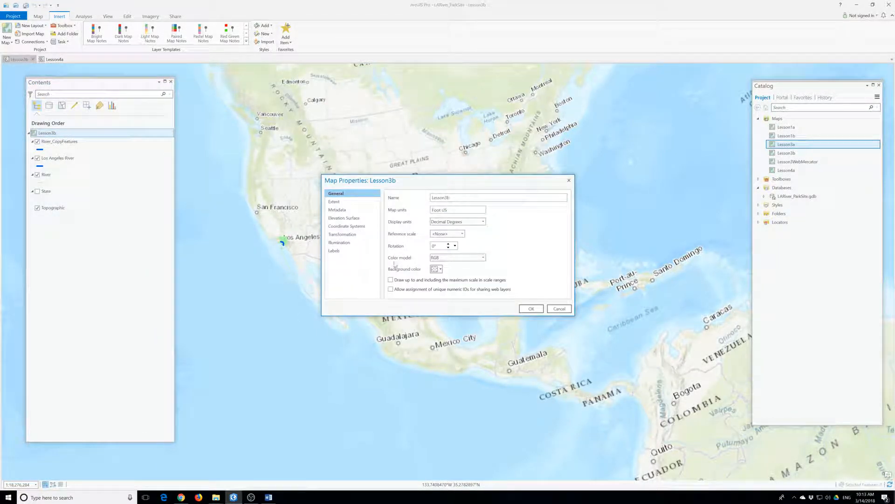
pyautogui.click(353, 226)
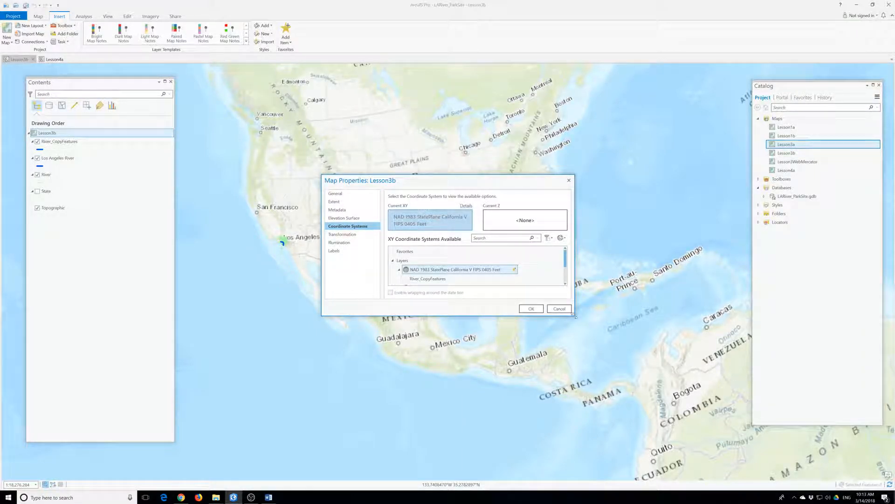
pyautogui.moveTo(576, 318); pyautogui.dragTo(629, 372)
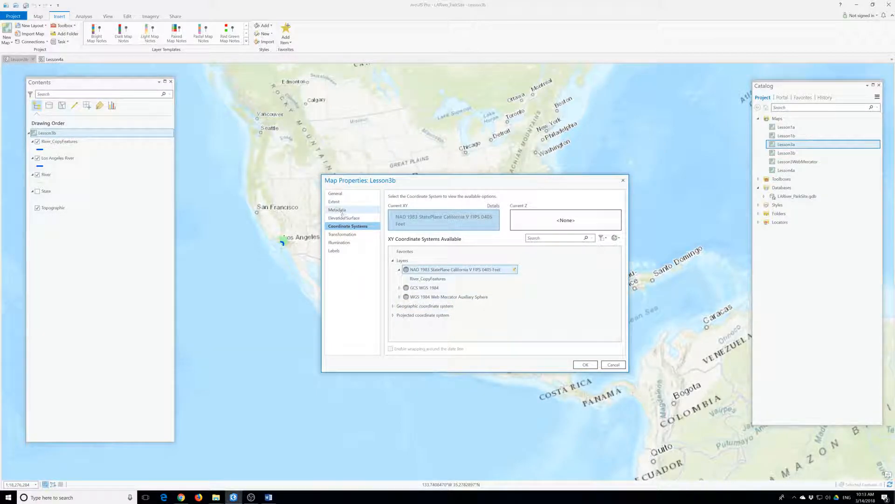
# Review the general, extent, metadata and coordinate system properties of Lesson3b, and close the dialog without changes
pyautogui.click(335, 194)
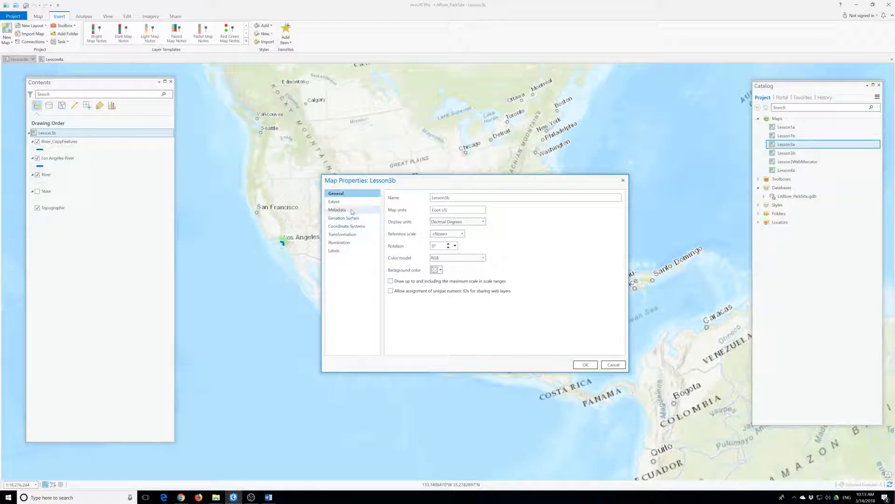
pyautogui.click(333, 201)
pyautogui.click(338, 210)
pyautogui.click(350, 228)
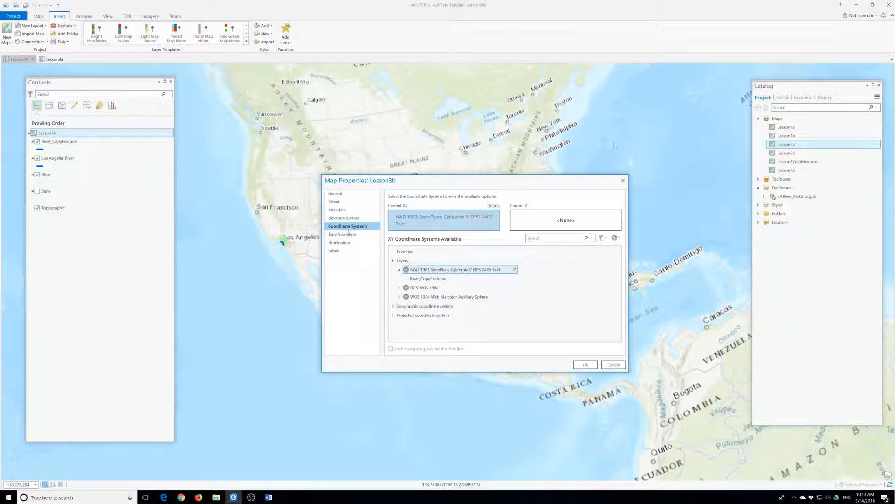
pyautogui.click(623, 180)
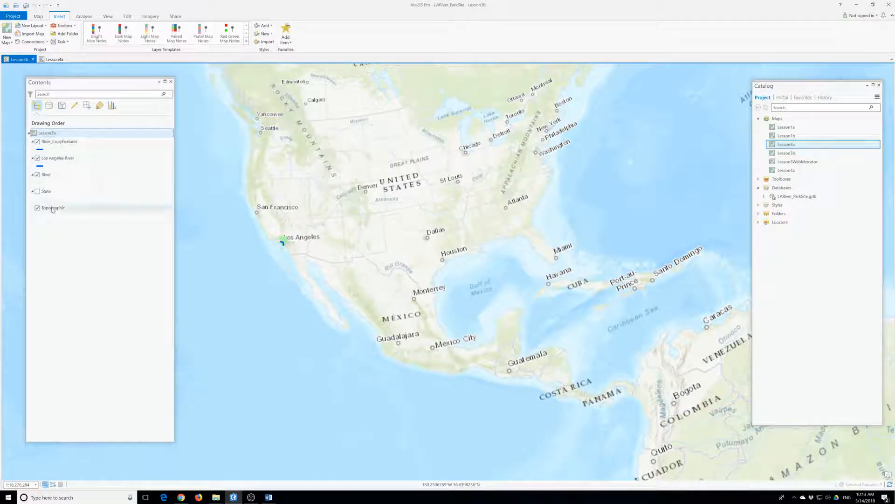
# Expand the project's LARiver_ParkSite and UGIS3 folder connections, including the LARiver_ParkSite.gdb geodatabase and the ParkSite folder, to view their contents
pyautogui.click(759, 213)
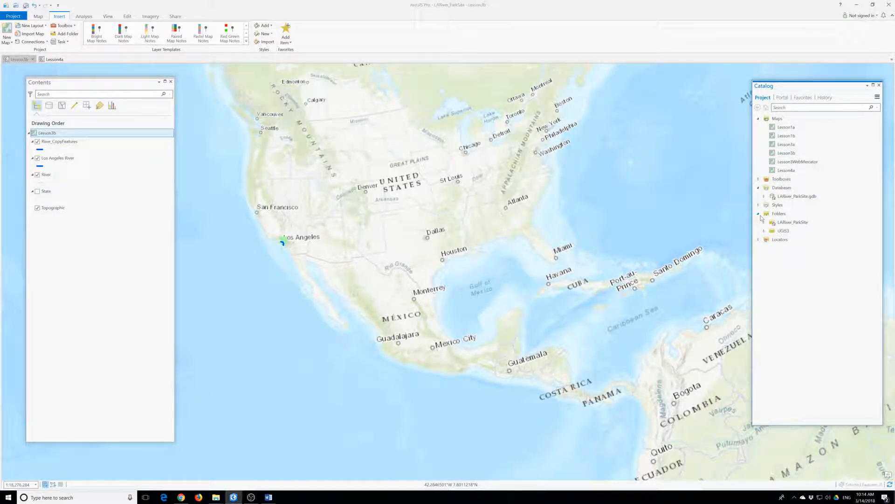
pyautogui.click(764, 221)
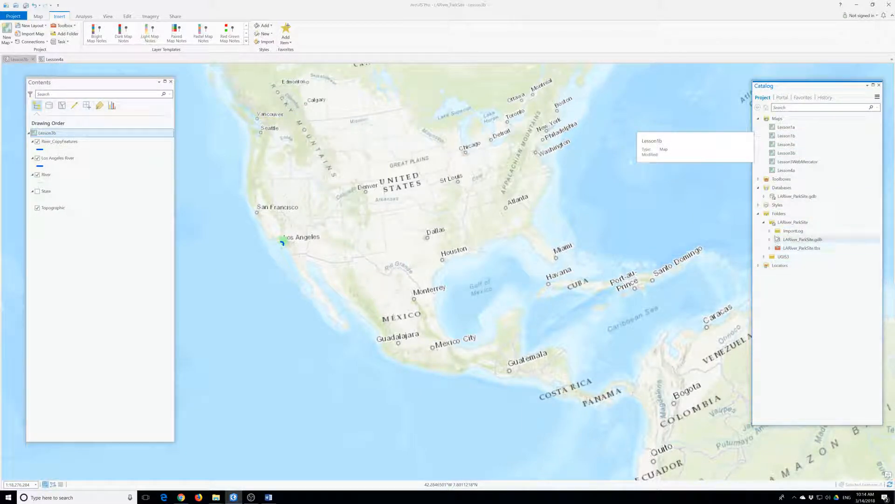
pyautogui.click(770, 240)
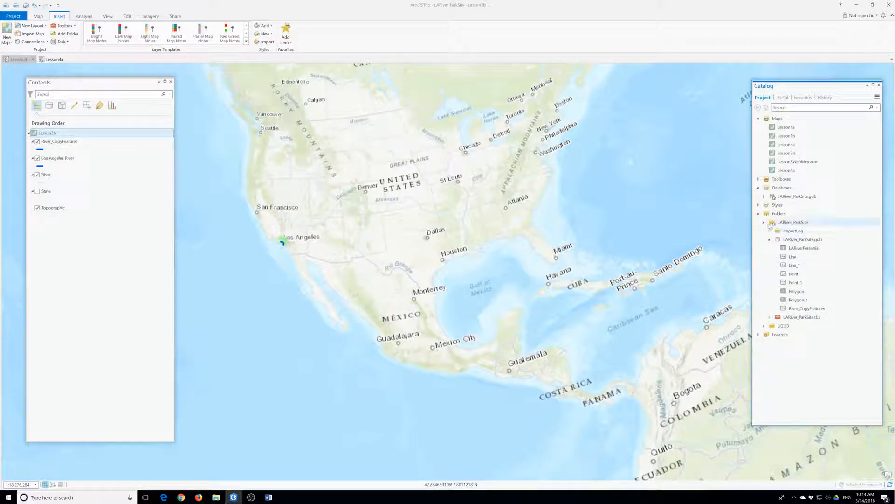
pyautogui.click(765, 326)
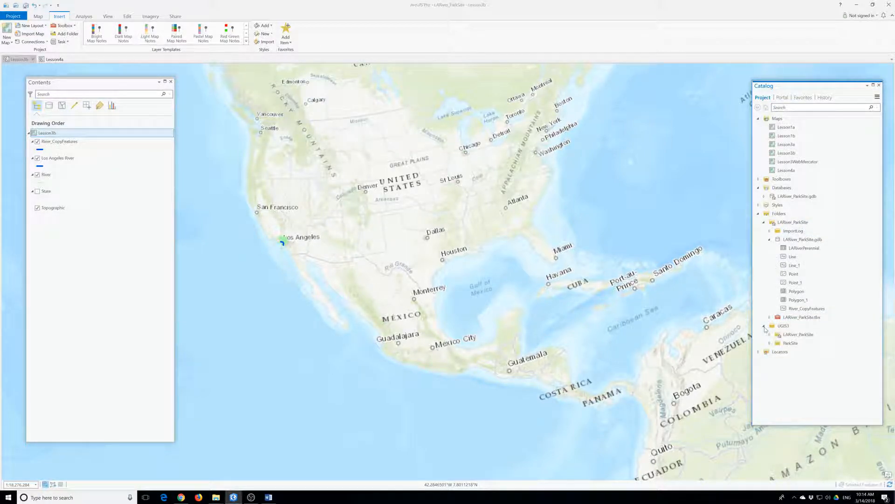
pyautogui.click(776, 343)
pyautogui.click(770, 343)
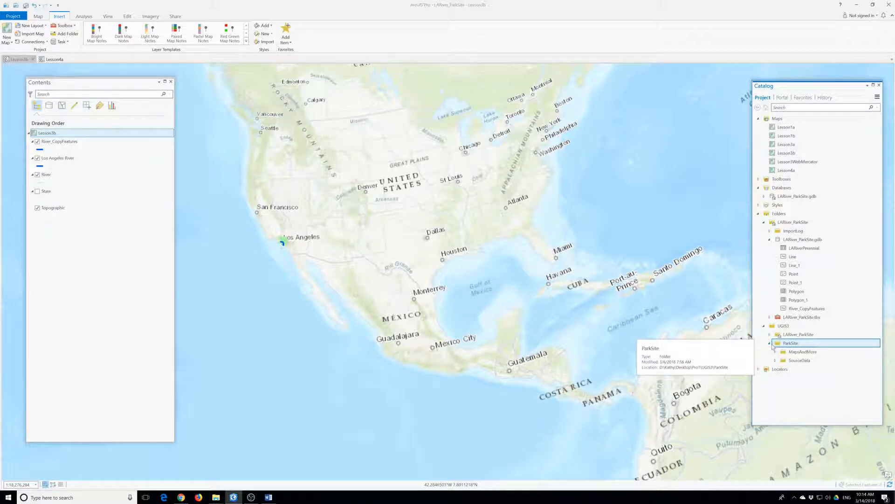
pyautogui.click(770, 334)
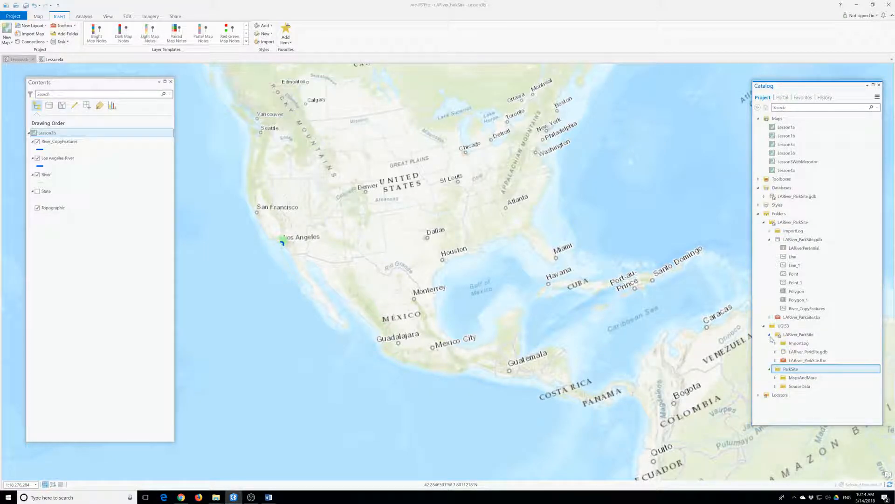
# Expand MapsAndMore and SourceData within the ParkSite folder, including census, City of LA, ParkData and ESRI.gdb
pyautogui.click(775, 378)
pyautogui.click(775, 395)
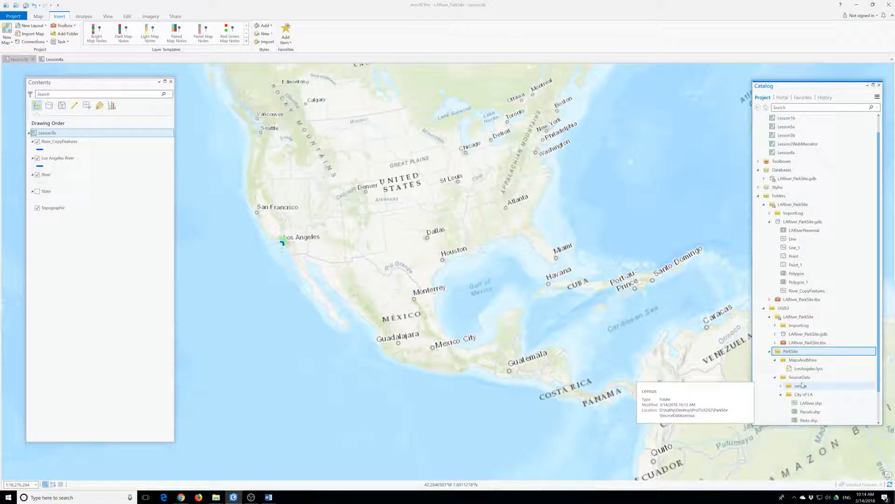
pyautogui.click(781, 352)
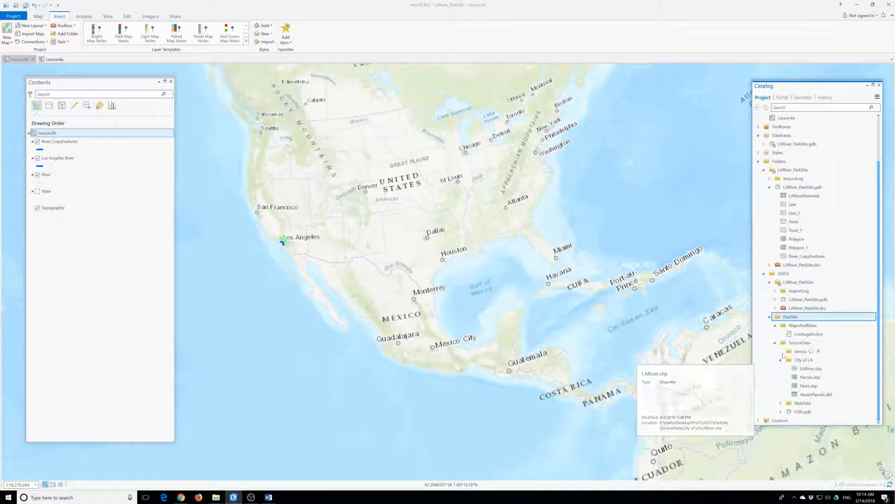
pyautogui.click(784, 412)
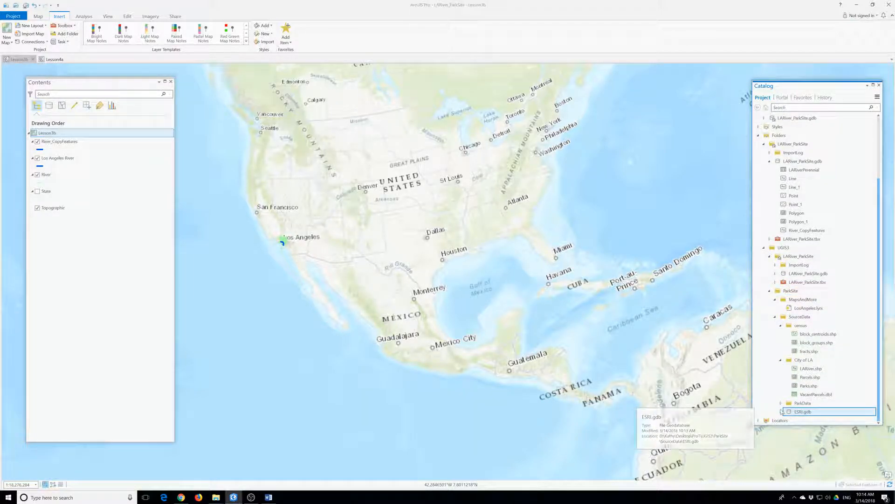
pyautogui.click(781, 404)
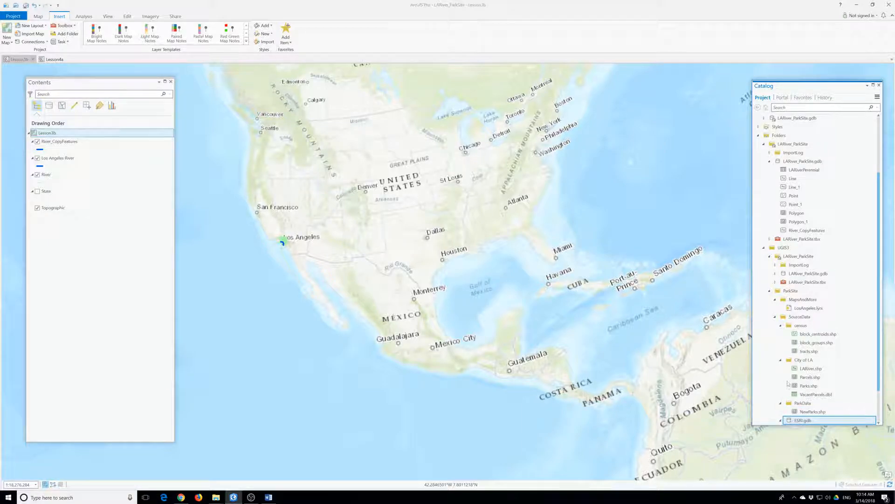
pyautogui.click(781, 420)
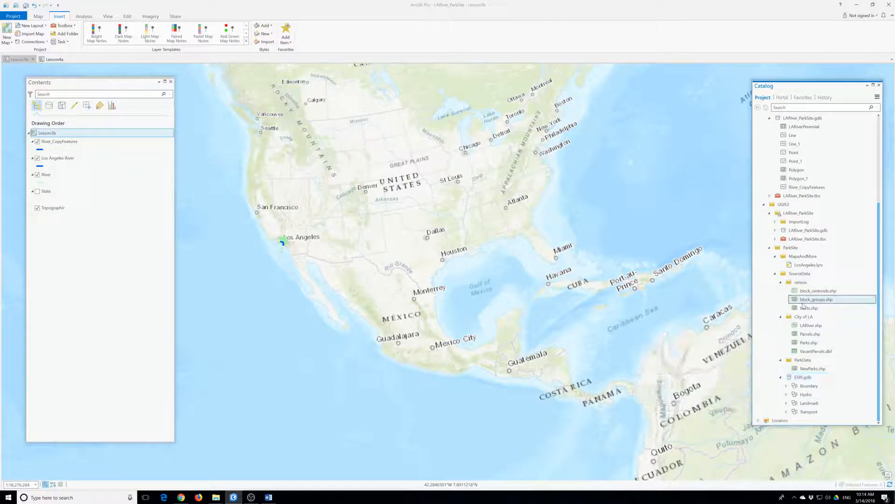
# Add block_centroids.shp from the census folder to the Lesson3b map and zoom to the layer
pyautogui.moveTo(809, 291); pyautogui.dragTo(48, 144)
pyautogui.rightClick(47, 144)
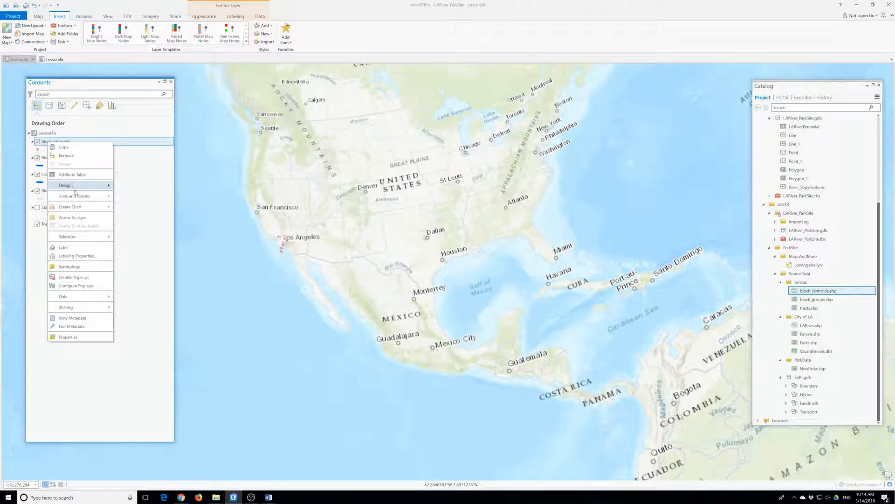
pyautogui.click(72, 217)
# Examine the data source and spatial reference in the block_centroids layer properties, enlarging the dialog to read them, and close it
pyautogui.rightClick(56, 143)
pyautogui.click(106, 338)
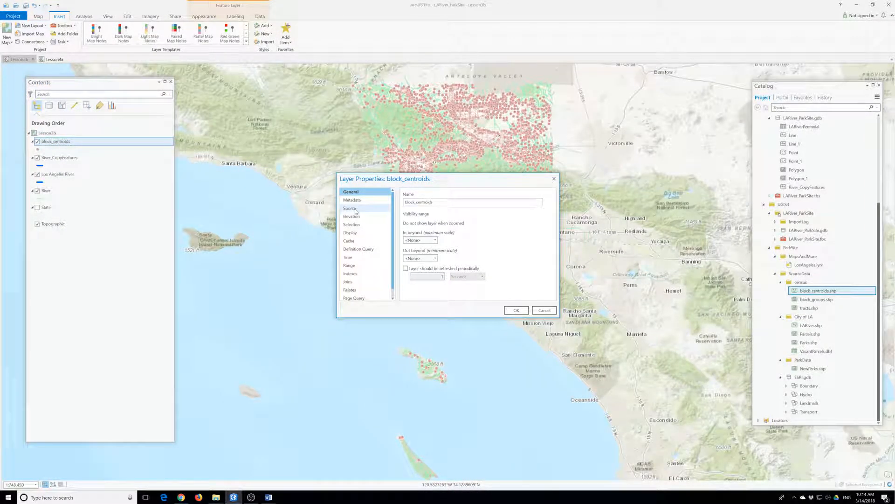
pyautogui.click(353, 208)
pyautogui.click(425, 272)
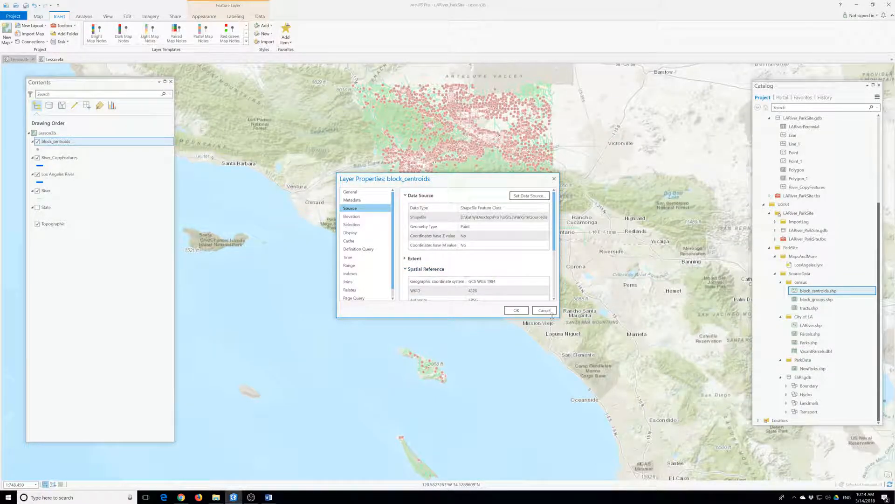
pyautogui.moveTo(559, 317); pyautogui.dragTo(658, 436)
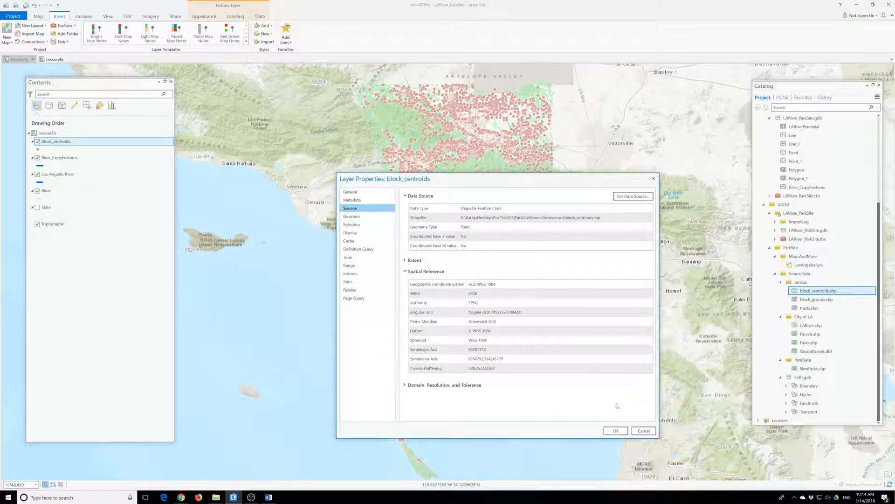
pyautogui.click(497, 293)
pyautogui.click(654, 178)
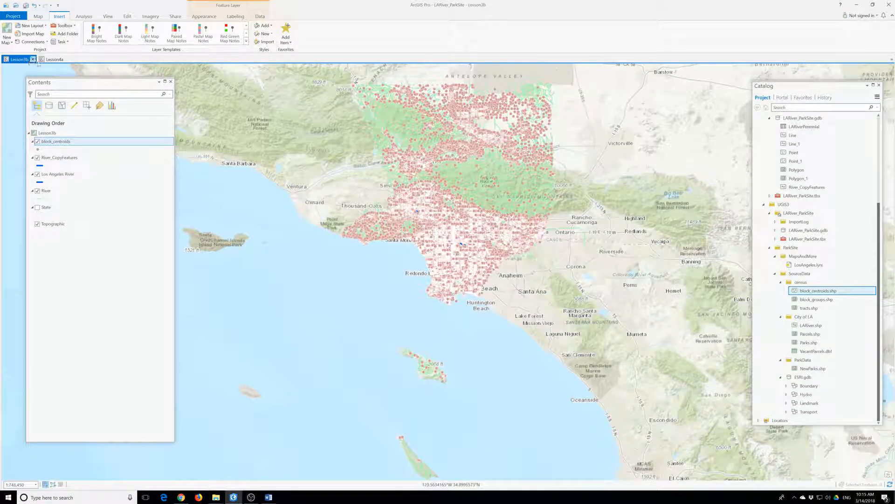
# Switch to the Lesson4a map and open the geoprocessing tools, viewing the favorites and then the full list of toolboxes
pyautogui.click(52, 59)
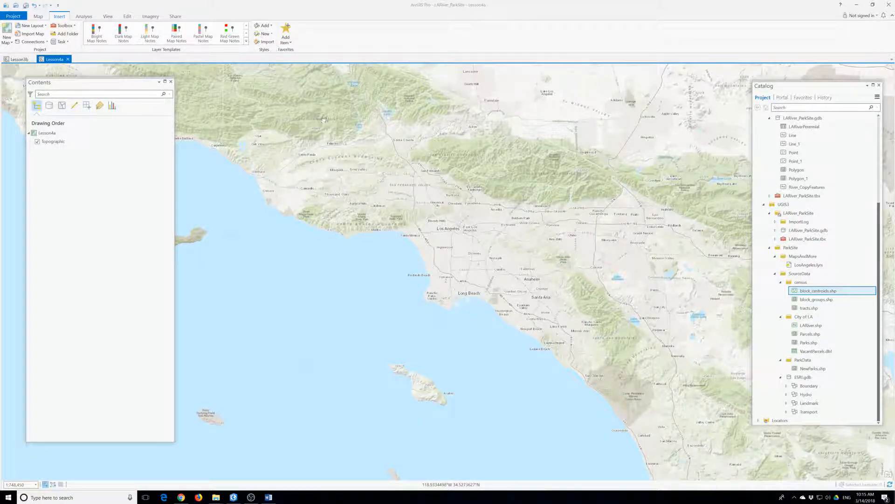
pyautogui.click(84, 17)
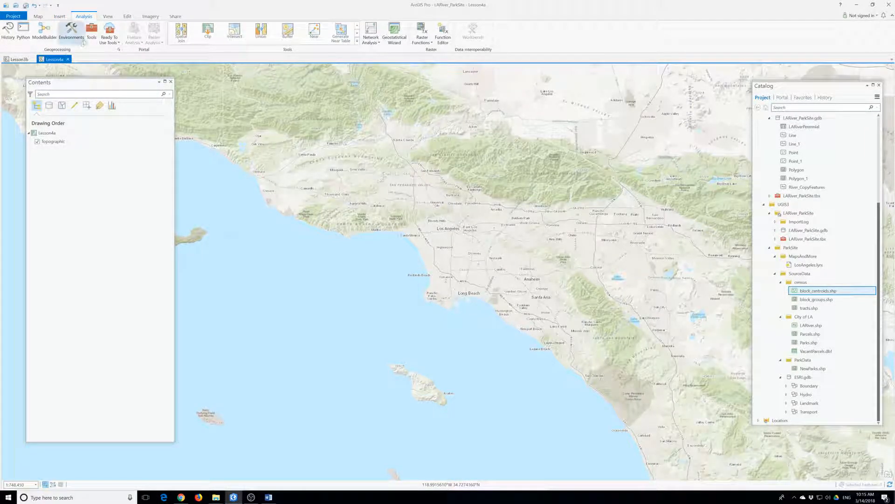
pyautogui.click(98, 32)
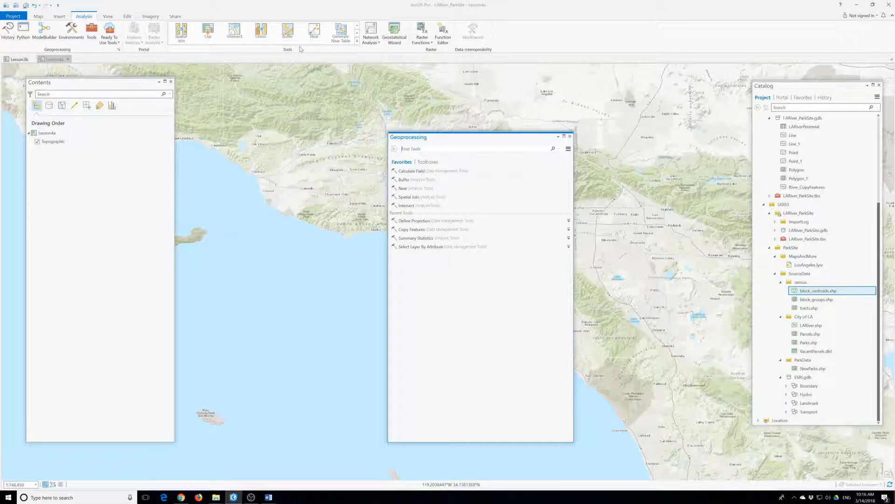
pyautogui.click(426, 162)
pyautogui.click(397, 162)
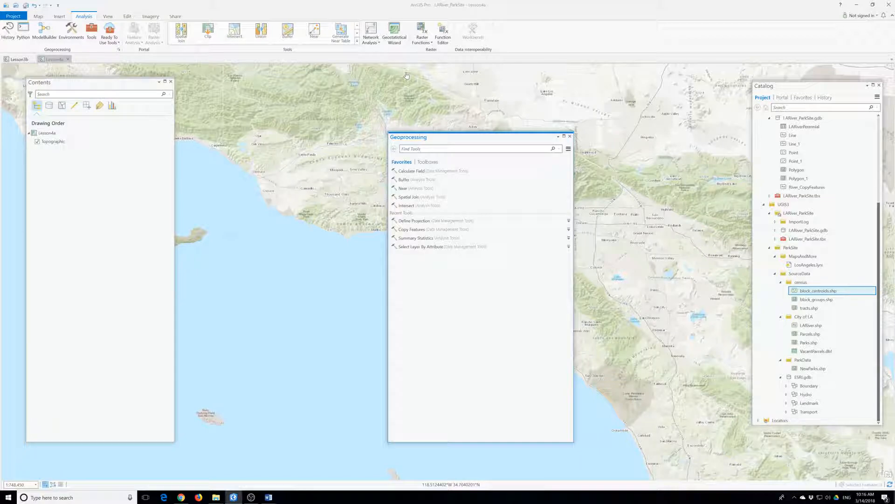
pyautogui.click(425, 162)
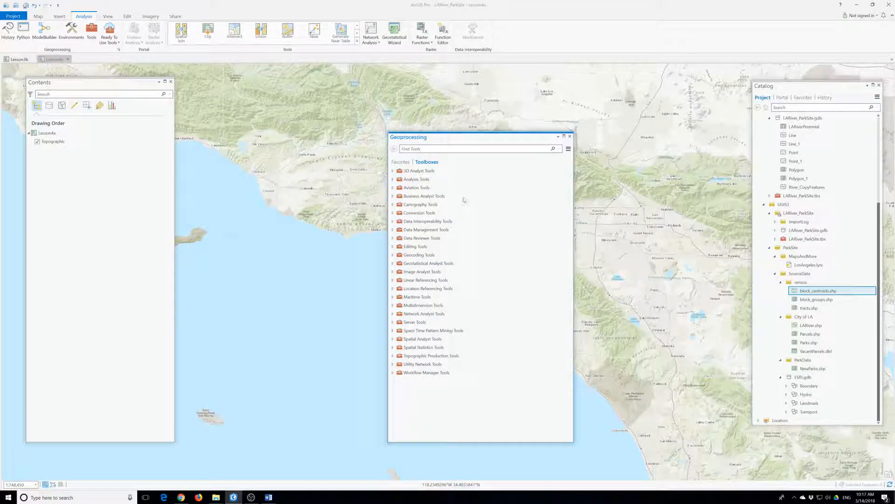
# Open the Project tool from the Projections and Transformations toolset of Data Management Tools, viewing the toolset's Raster tools on the way
pyautogui.click(394, 231)
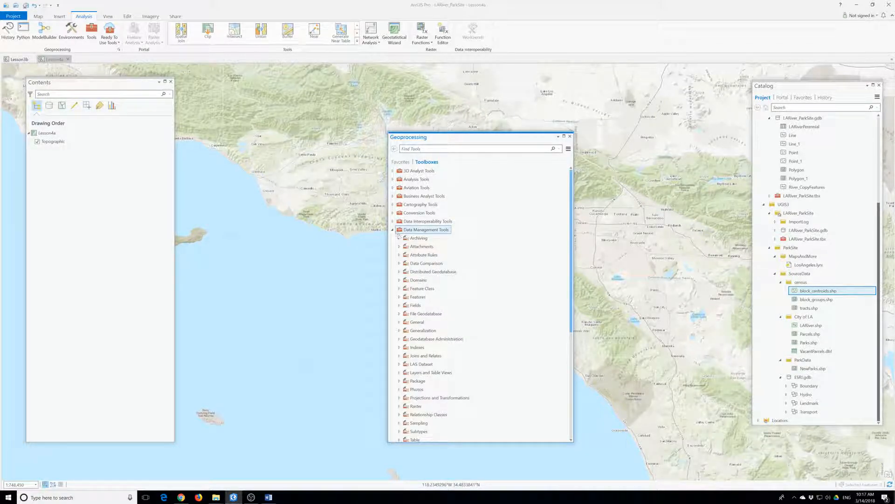
pyautogui.scroll(-2, 397, 234)
pyautogui.click(399, 348)
pyautogui.scroll(-1, 410, 364)
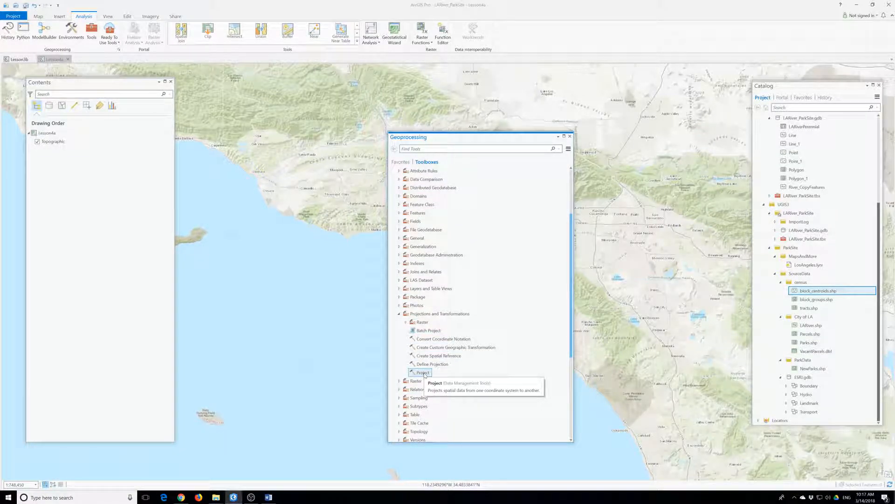
pyautogui.scroll(-1, 439, 377)
pyautogui.click(437, 317)
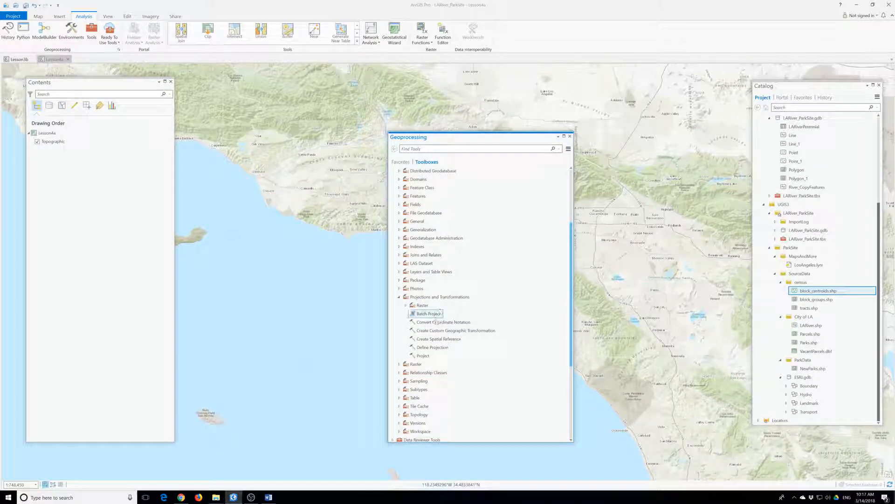
pyautogui.click(407, 305)
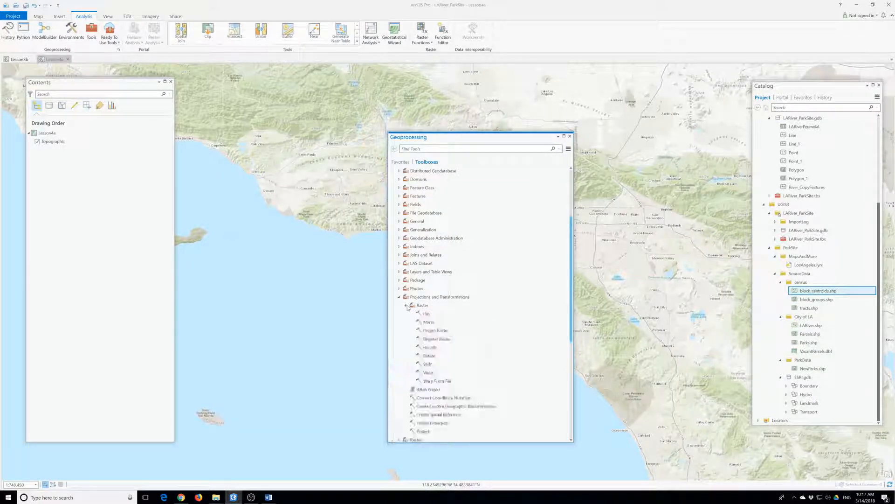
pyautogui.scroll(-2, 430, 309)
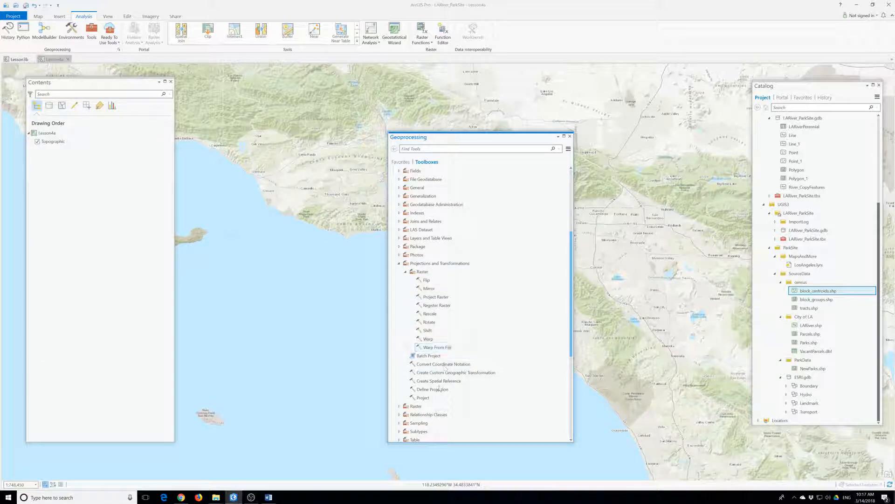
pyautogui.click(424, 398)
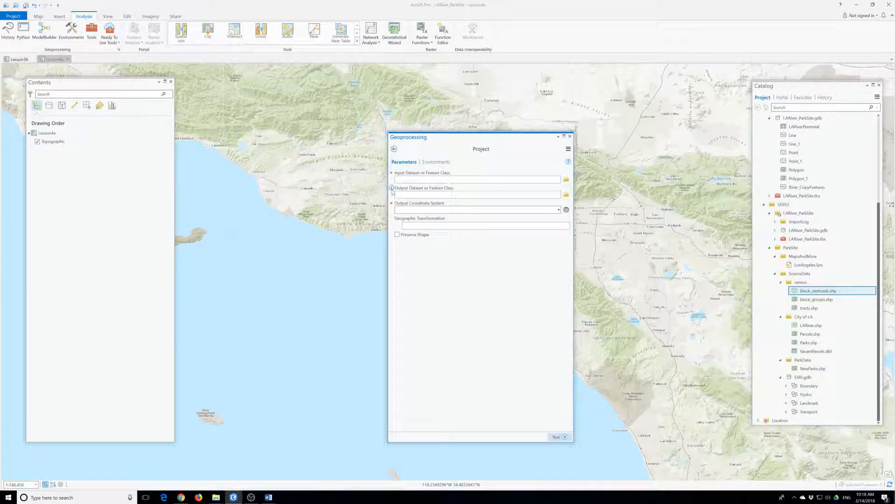
# Read the input dataset tip and the Project tool's online reference page in the browser, and return to ArcGIS Pro
pyautogui.moveTo(392, 173)
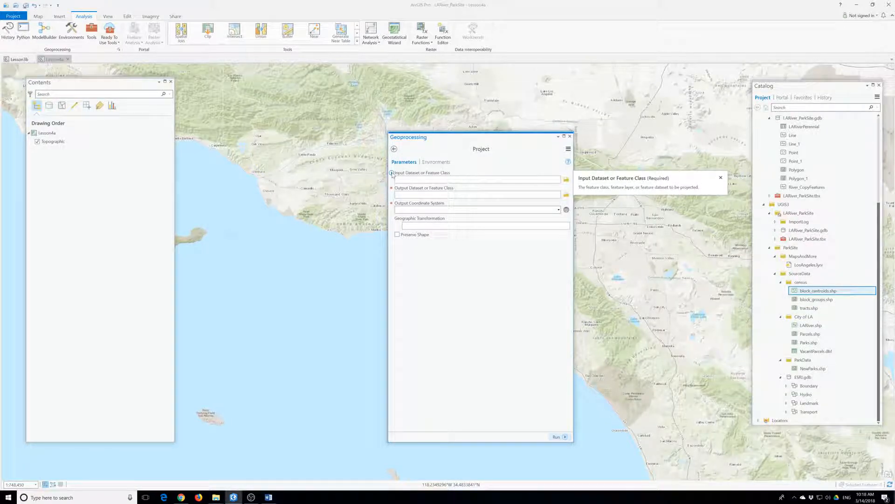
pyautogui.click(720, 177)
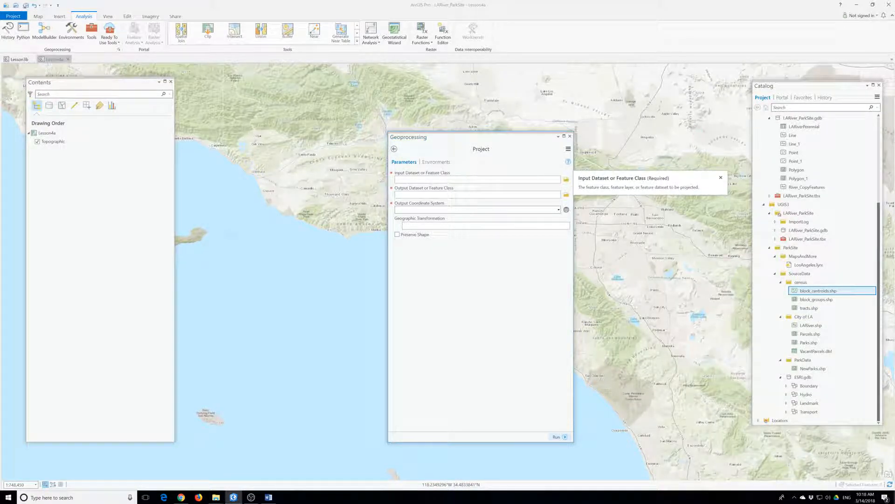
pyautogui.moveTo(568, 164)
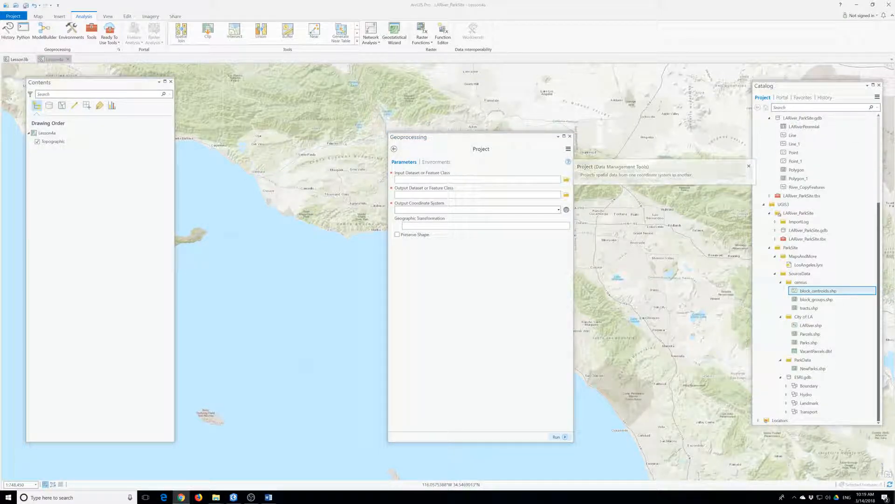
pyautogui.click(568, 162)
pyautogui.moveTo(667, 137); pyautogui.dragTo(560, 2)
pyautogui.scroll(-4, 305, 308)
pyautogui.scroll(-20, 306, 308)
pyautogui.scroll(-18, 311, 312)
pyautogui.scroll(4, 312, 312)
pyautogui.scroll(20, 311, 313)
pyautogui.scroll(15, 305, 296)
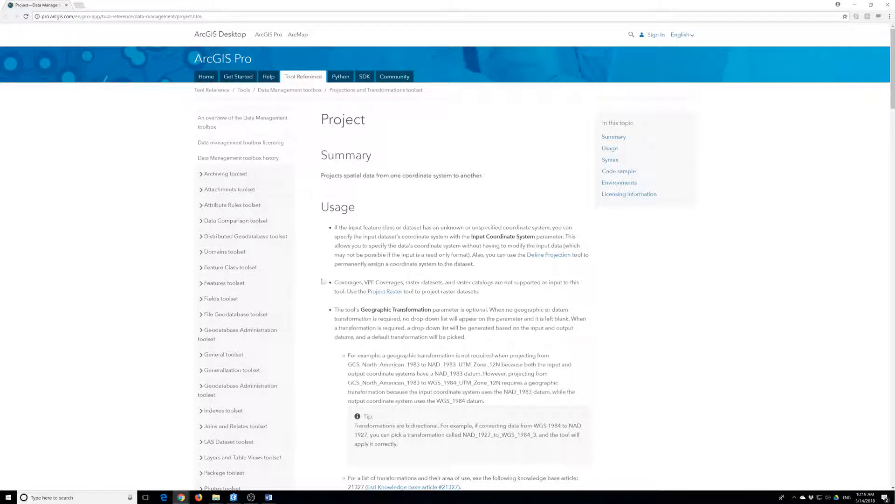
pyautogui.click(855, 4)
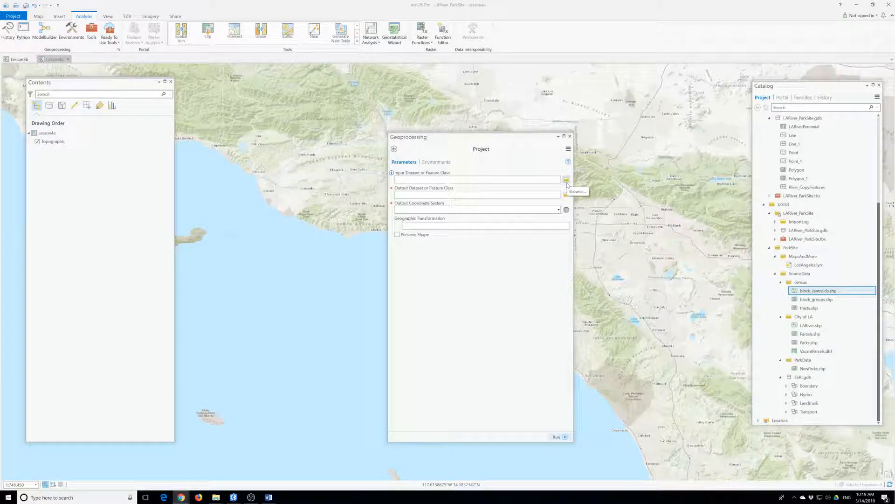
# Set the Project tool's input dataset to block_centroids.shp from the census folder of the ParkSite source data
pyautogui.click(566, 181)
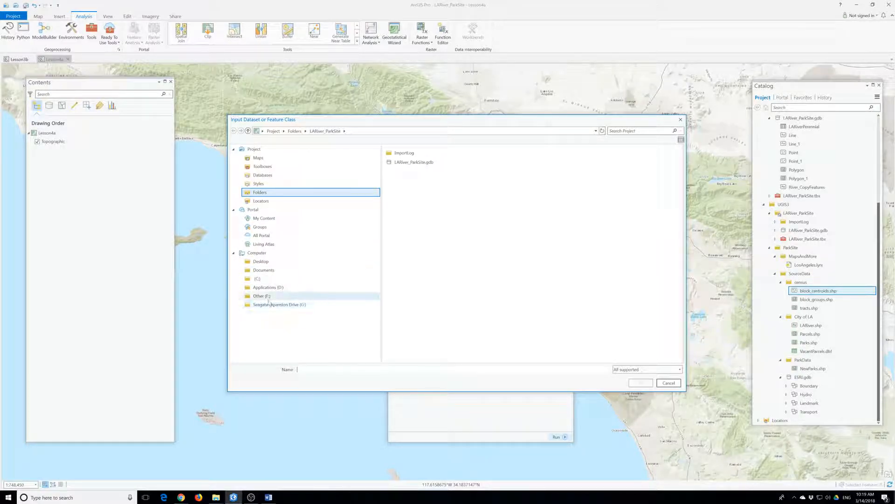
pyautogui.click(264, 180)
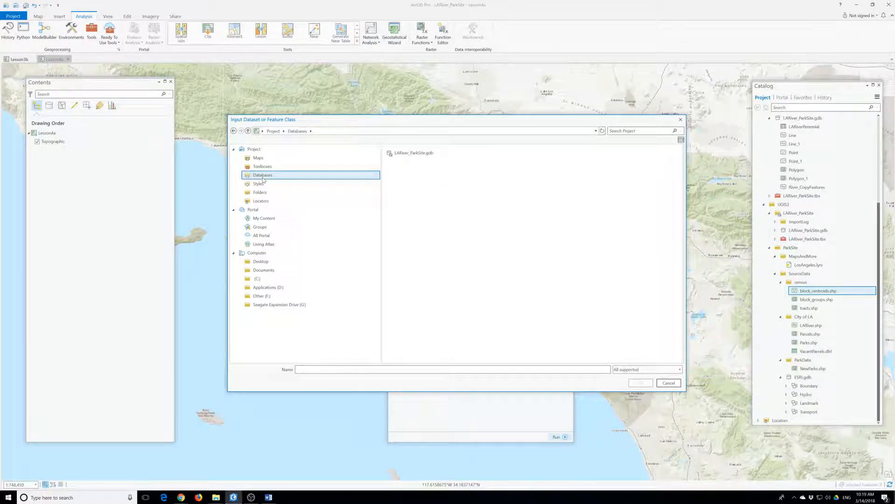
pyautogui.doubleClick(414, 153)
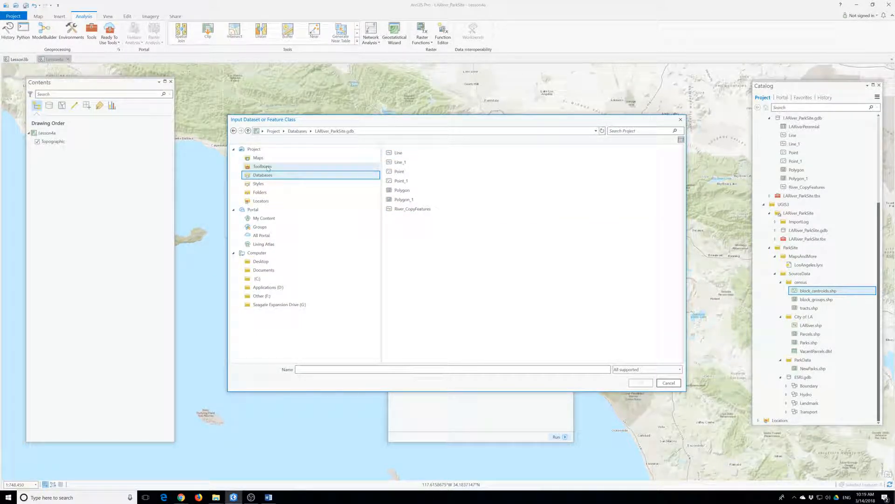
pyautogui.click(273, 196)
pyautogui.click(399, 164)
pyautogui.doubleClick(399, 163)
pyautogui.doubleClick(400, 161)
pyautogui.doubleClick(401, 154)
pyautogui.click(402, 153)
pyautogui.click(640, 383)
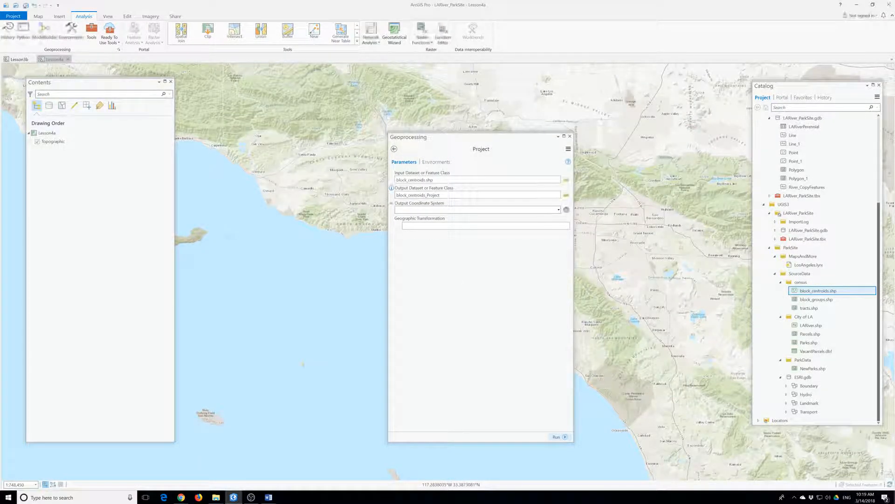
# Try to set the Project tool's output dataset to the LARiver_ParkSite.gdb geodatabase itself
pyautogui.click(566, 195)
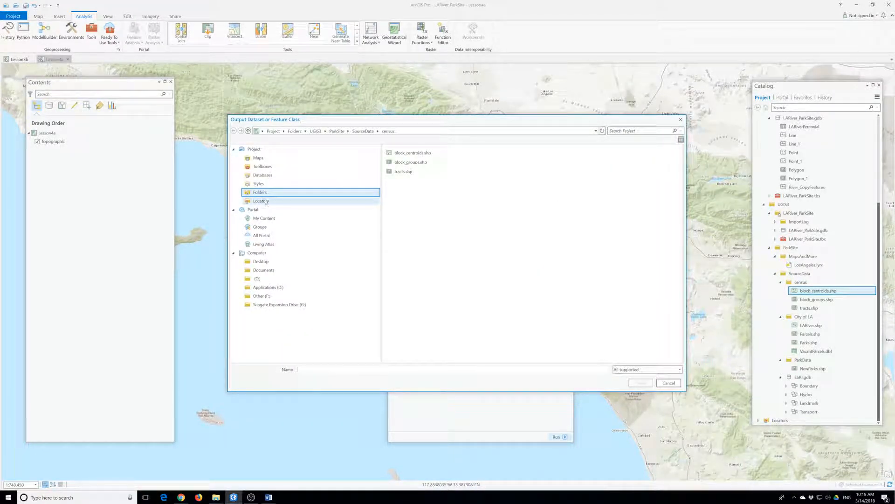
pyautogui.click(263, 176)
pyautogui.doubleClick(413, 153)
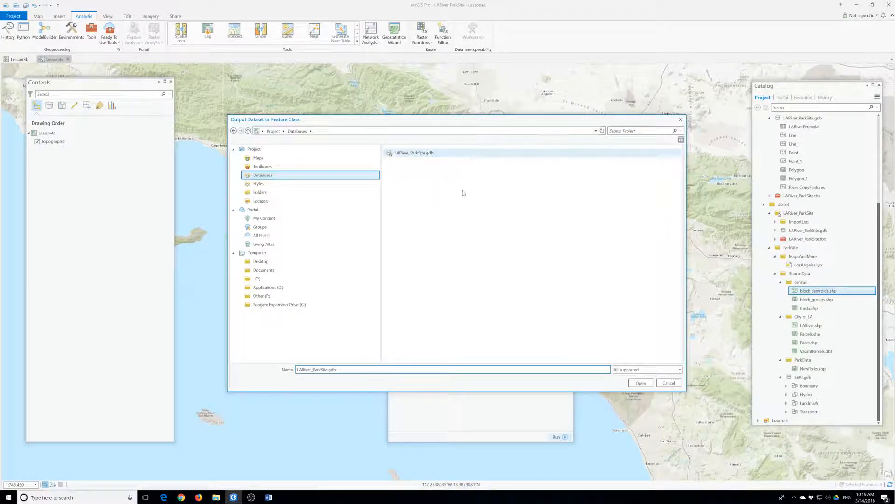
pyautogui.click(639, 383)
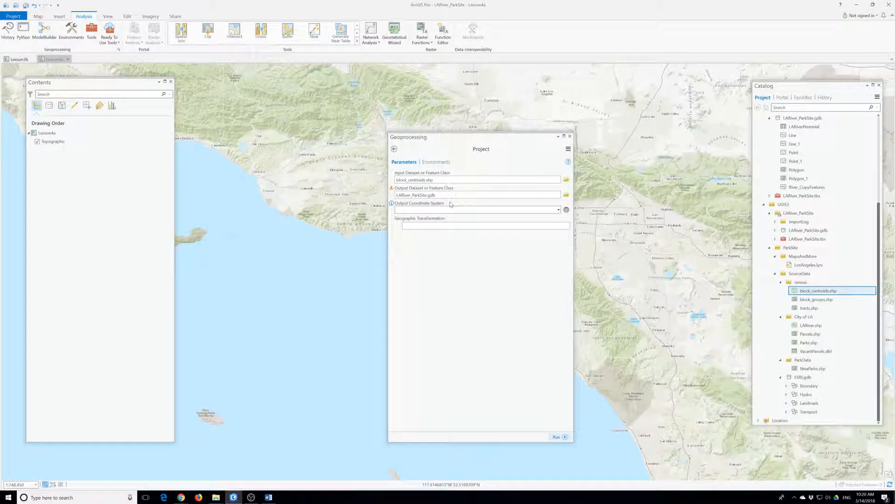
# Set the output feature class to block_centroids_Projects inside the LARiver_ParkSite.gdb geodatabase
pyautogui.click(566, 195)
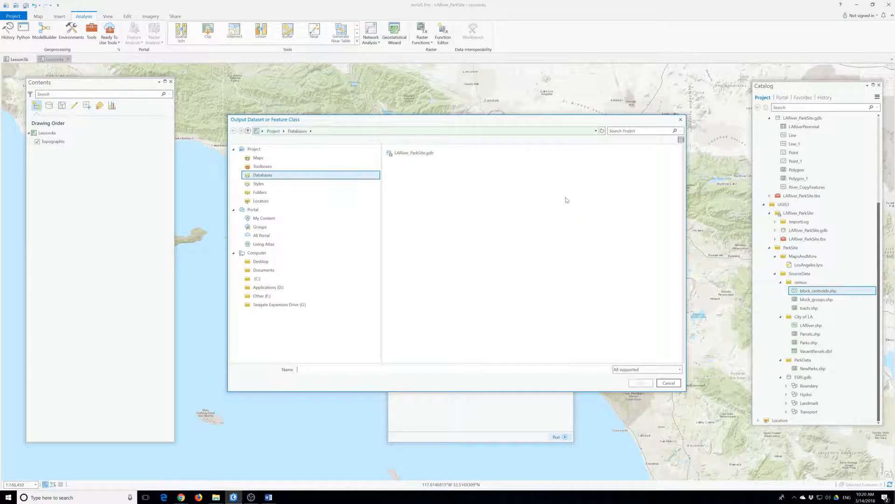
pyautogui.doubleClick(411, 154)
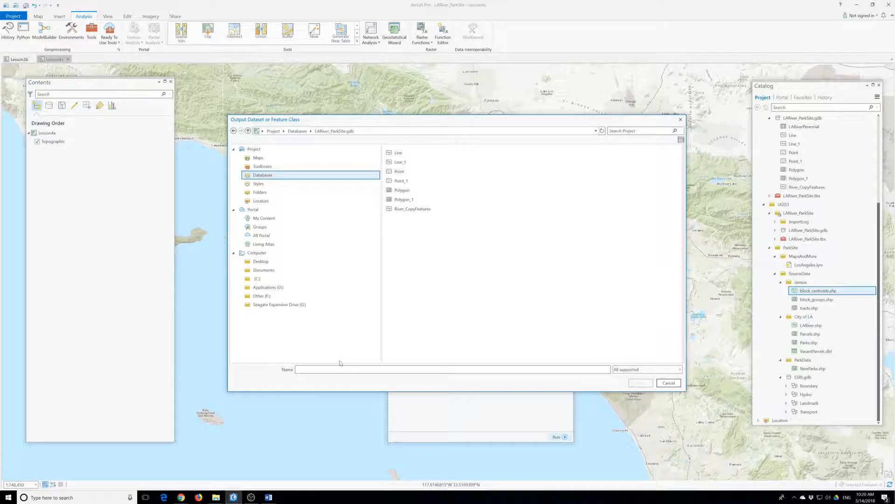
pyautogui.click(307, 369)
pyautogui.write('bLO')
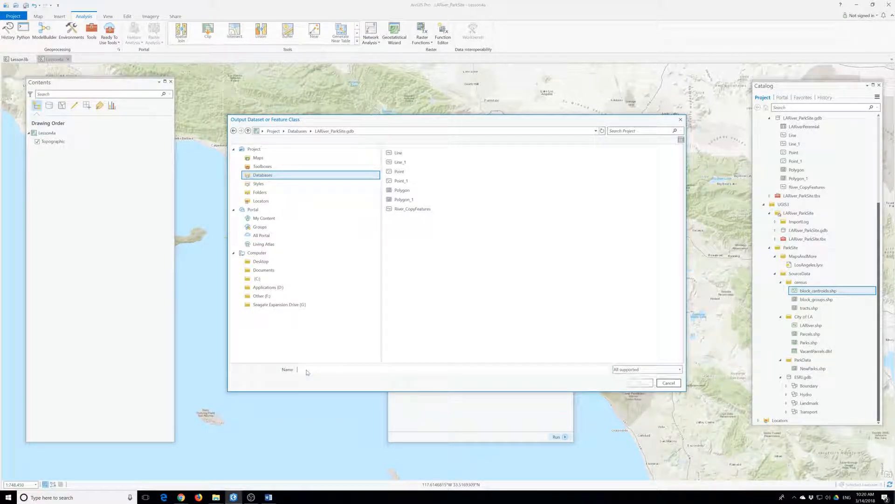
pyautogui.click(306, 369)
pyautogui.write('block')
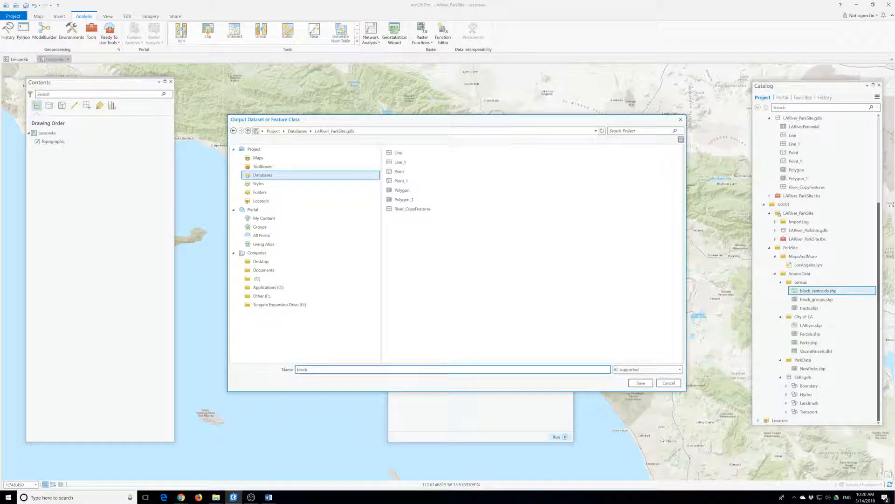
pyautogui.write('_centroids_Projects')
pyautogui.click(637, 384)
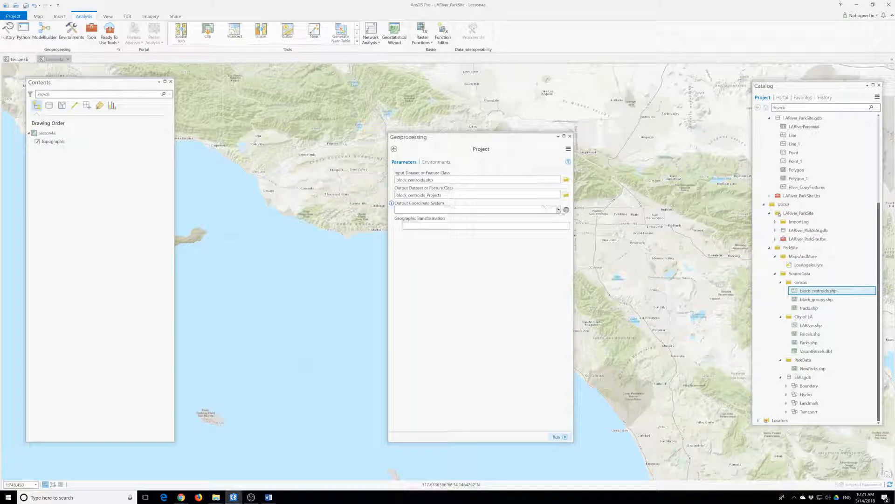
# Open the output coordinate system selection and expand the projected State Plane group NAD 1983 (US Feet)
pyautogui.click(566, 212)
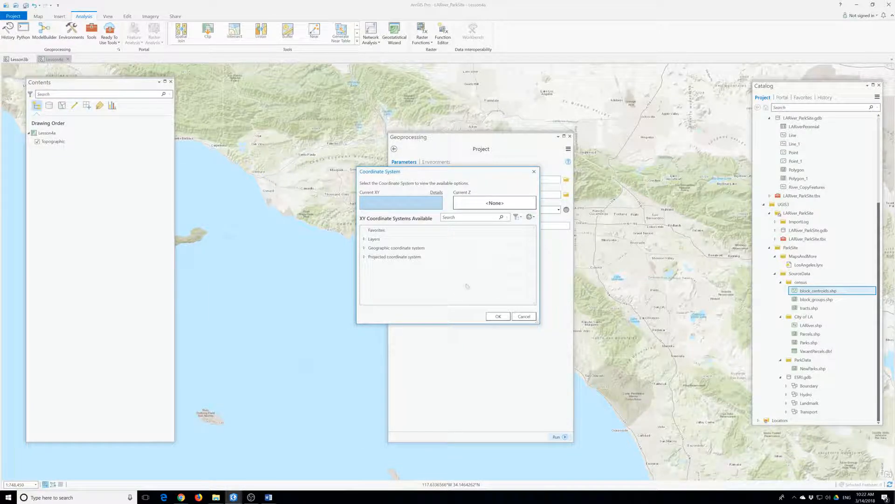
pyautogui.doubleClick(369, 258)
pyautogui.scroll(-2, 371, 266)
pyautogui.click(371, 267)
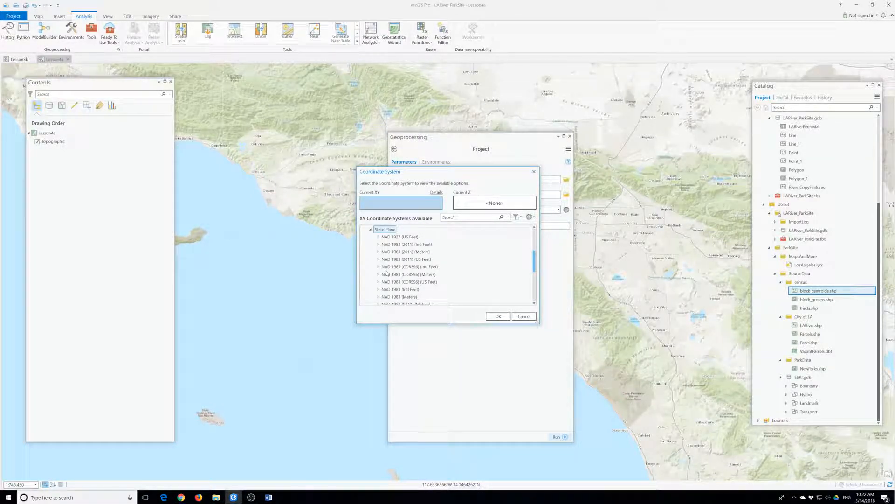
pyautogui.scroll(-1, 380, 277)
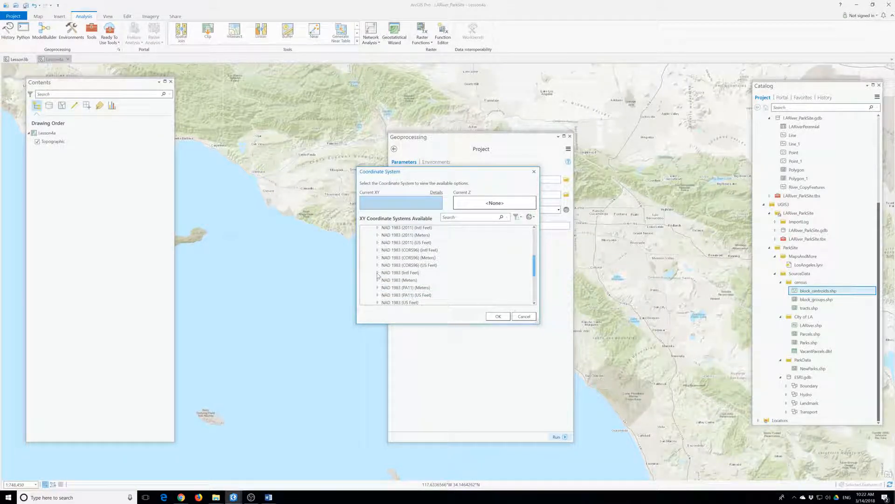
pyautogui.scroll(-1, 378, 276)
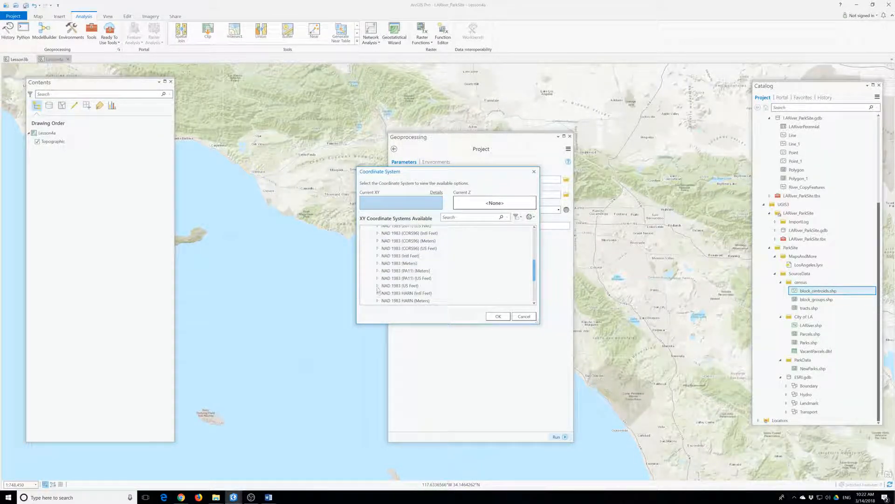
pyautogui.click(378, 285)
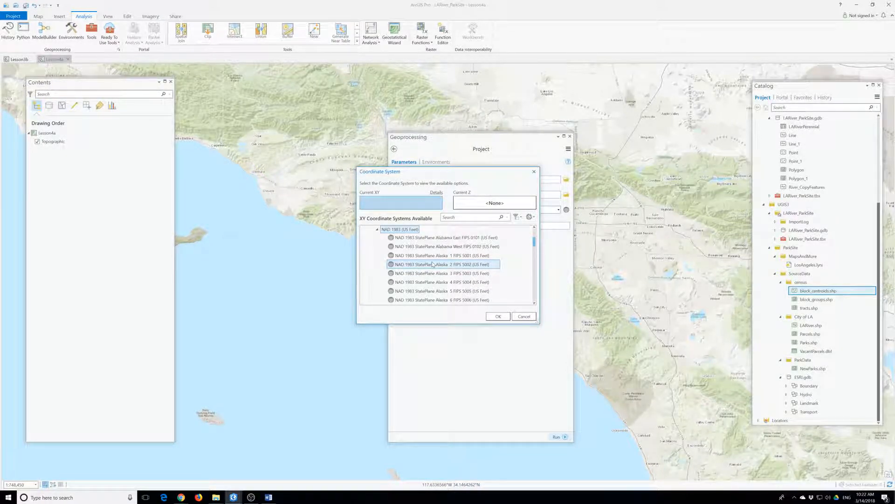
# Look through the State Plane zones listed under NAD 1983 (US Feet) and the neighbouring NAD 1983 groups
pyautogui.scroll(2, 433, 264)
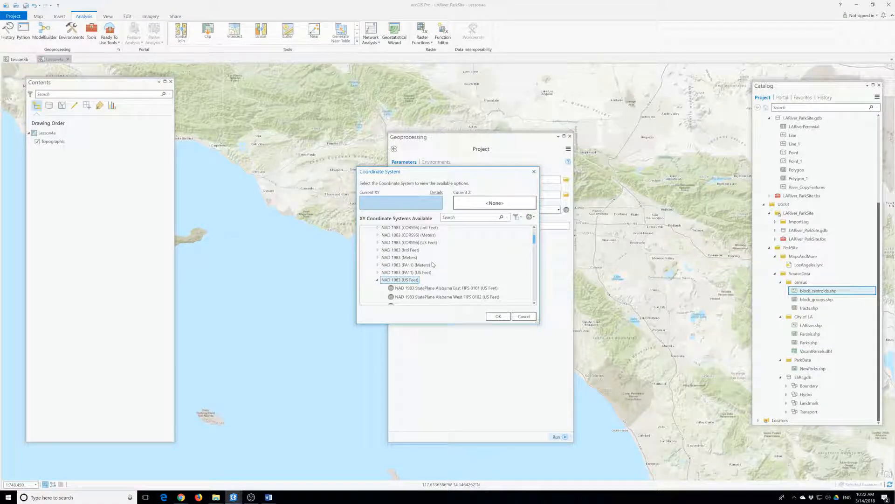
pyautogui.scroll(-6, 433, 264)
pyautogui.scroll(-20, 432, 263)
pyautogui.scroll(-12, 461, 295)
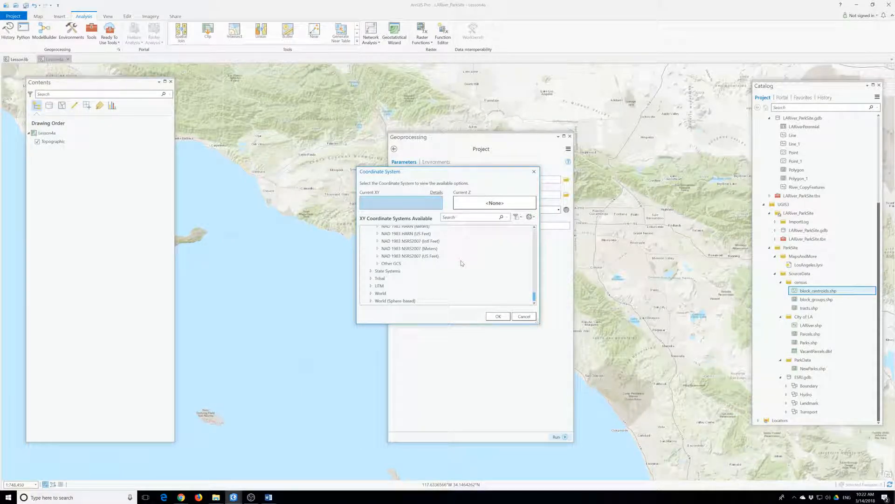
pyautogui.scroll(15, 462, 263)
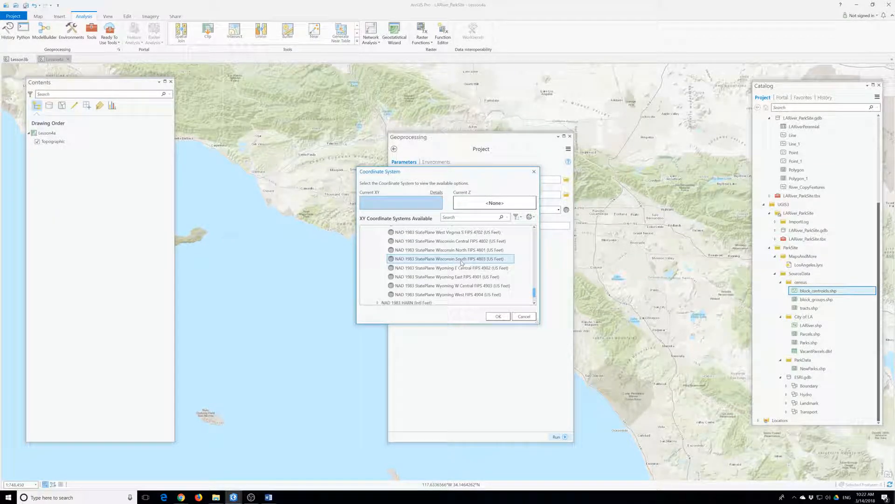
pyautogui.scroll(6, 461, 263)
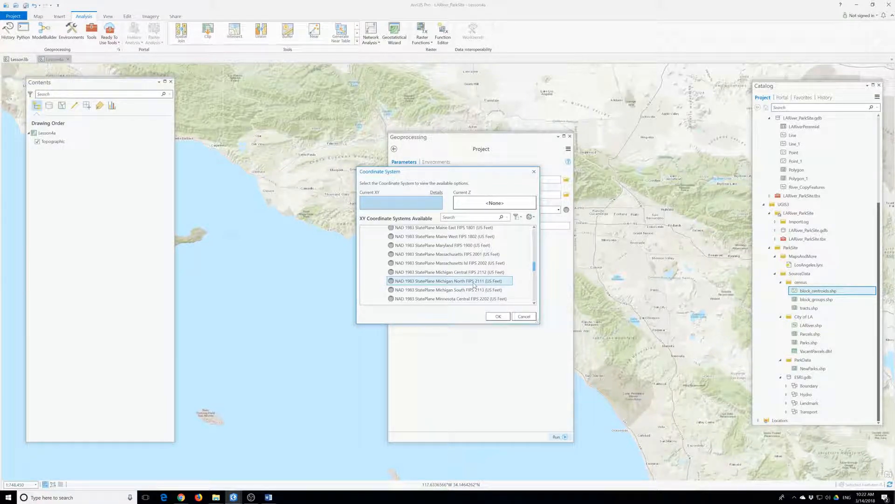
pyautogui.scroll(7, 474, 285)
pyautogui.scroll(3, 474, 285)
pyautogui.scroll(-15, 474, 285)
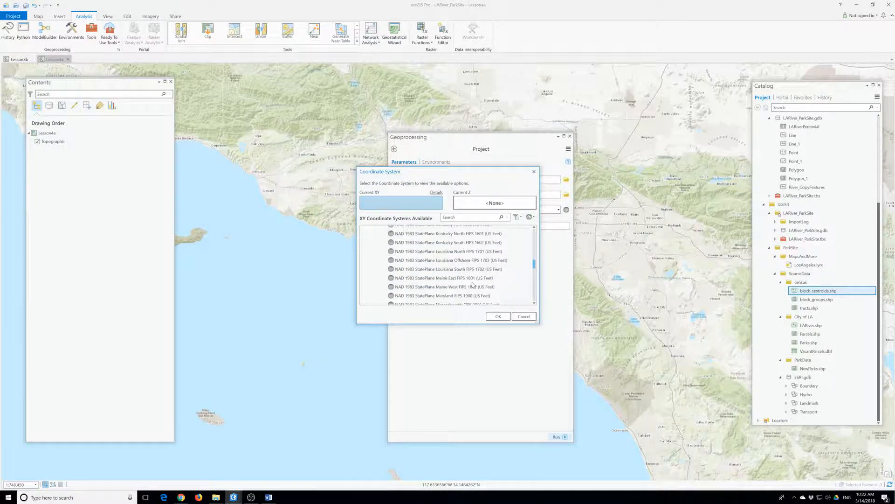
pyautogui.scroll(-6, 480, 289)
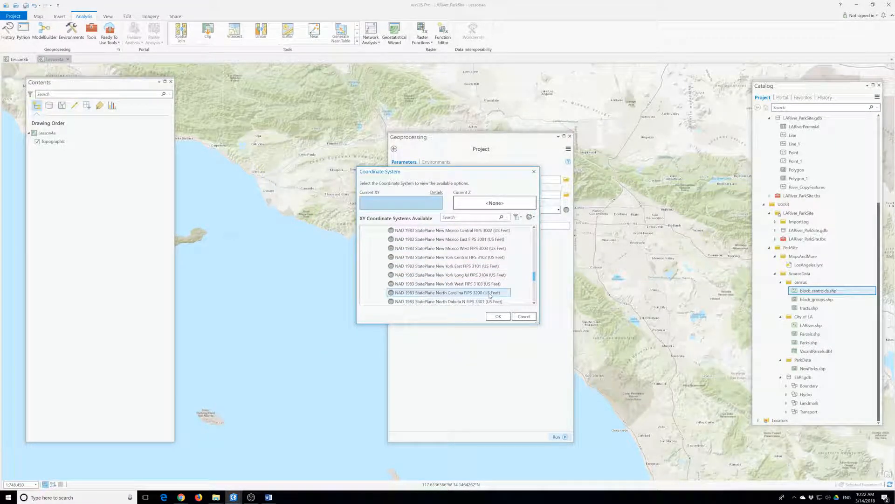
pyautogui.scroll(-6, 490, 295)
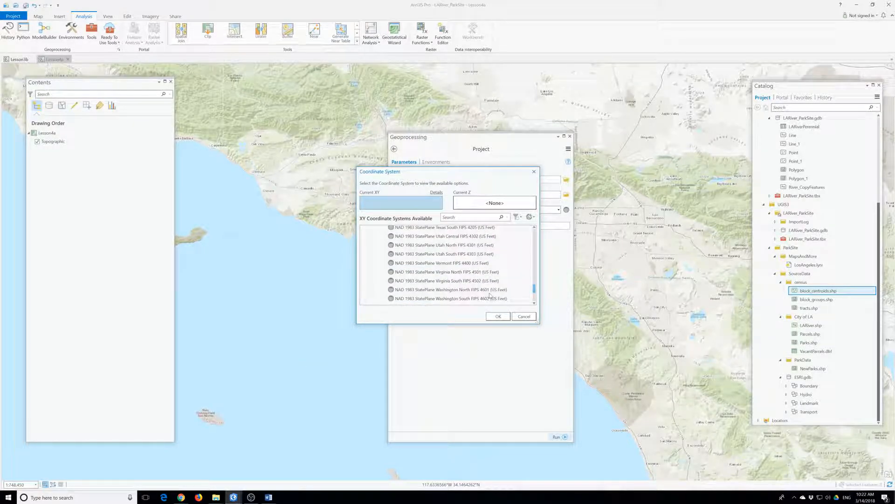
pyautogui.scroll(-2, 490, 295)
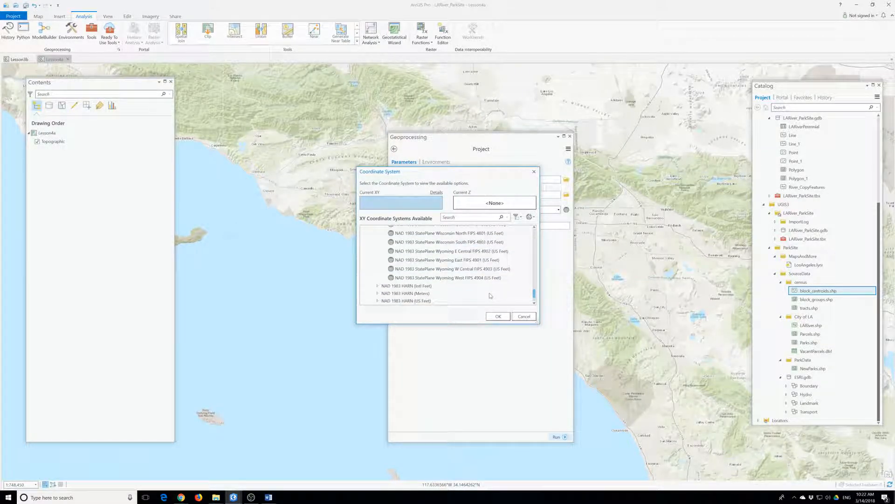
pyautogui.scroll(10, 490, 295)
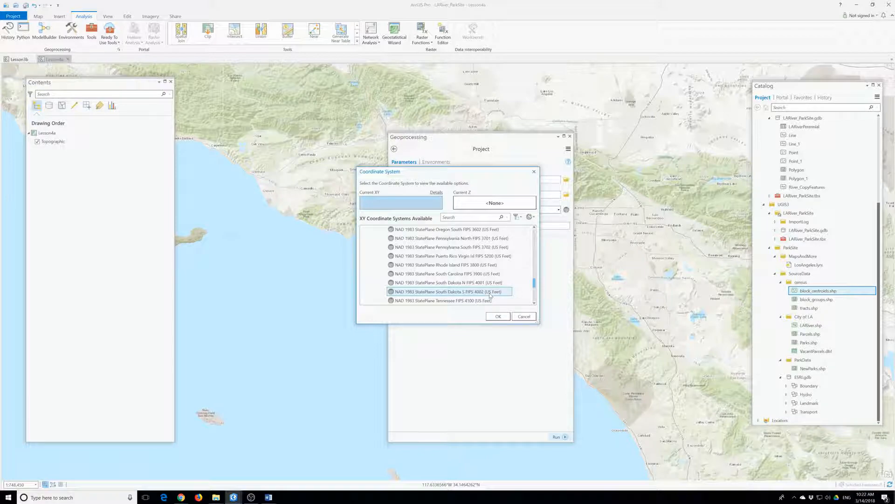
pyautogui.scroll(2, 490, 295)
pyautogui.scroll(15, 490, 296)
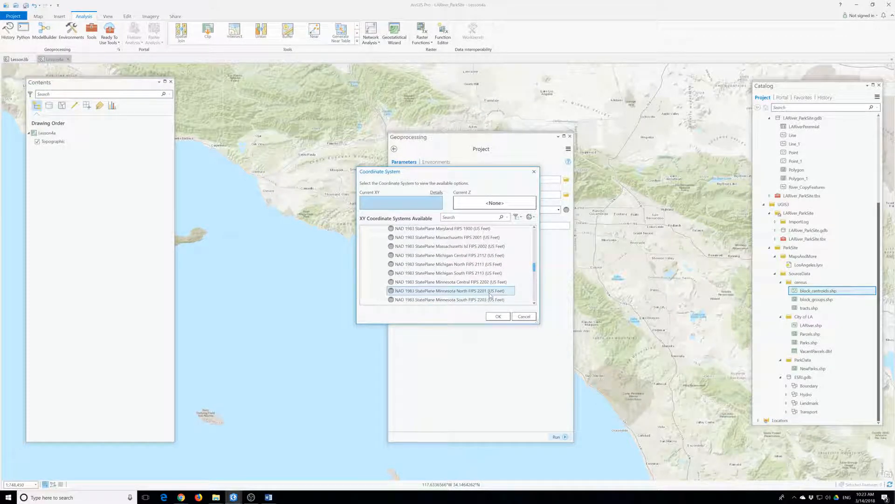
pyautogui.scroll(3, 490, 296)
pyautogui.scroll(10, 490, 295)
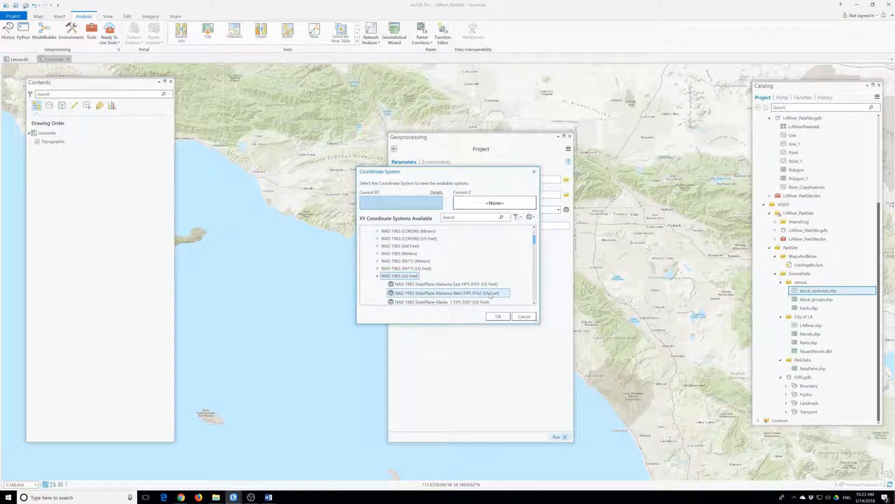
pyautogui.scroll(2, 489, 295)
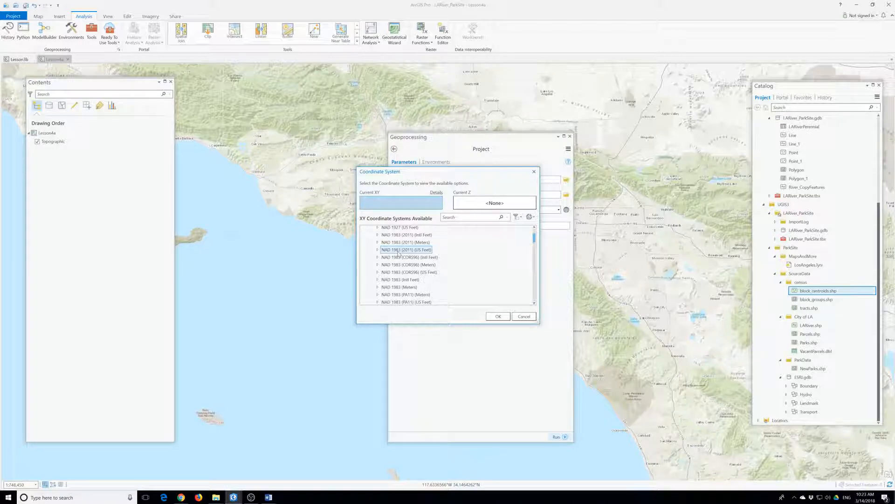
pyautogui.scroll(-2, 399, 254)
pyautogui.scroll(-1, 399, 254)
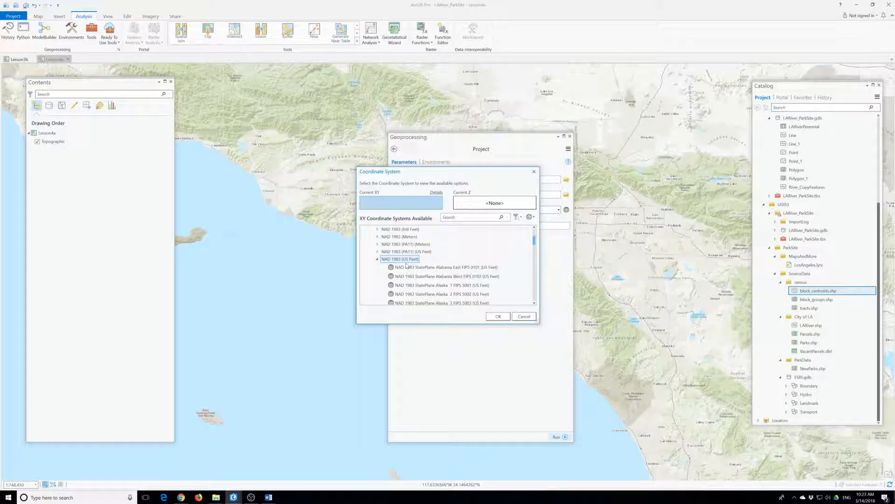
# Set the output coordinate system to NAD 1983 StatePlane California V FIPS 0405 (US Feet) and run the Project tool
pyautogui.scroll(-10, 407, 265)
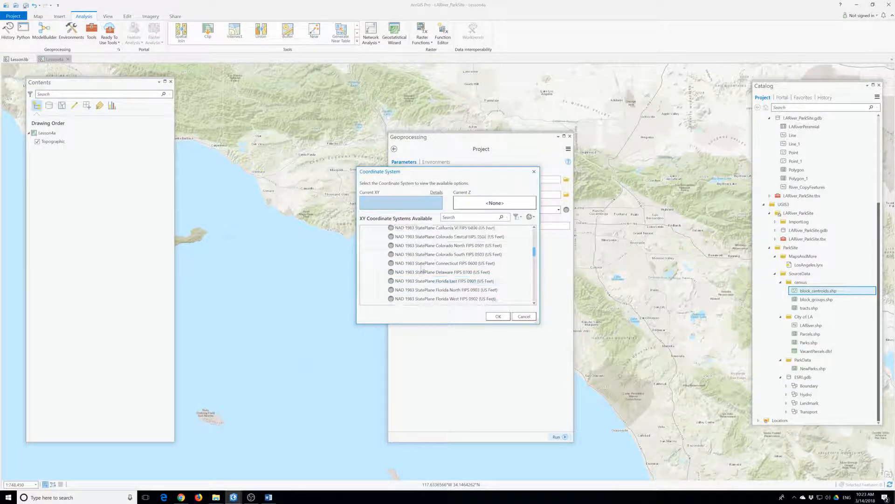
pyautogui.scroll(2, 425, 269)
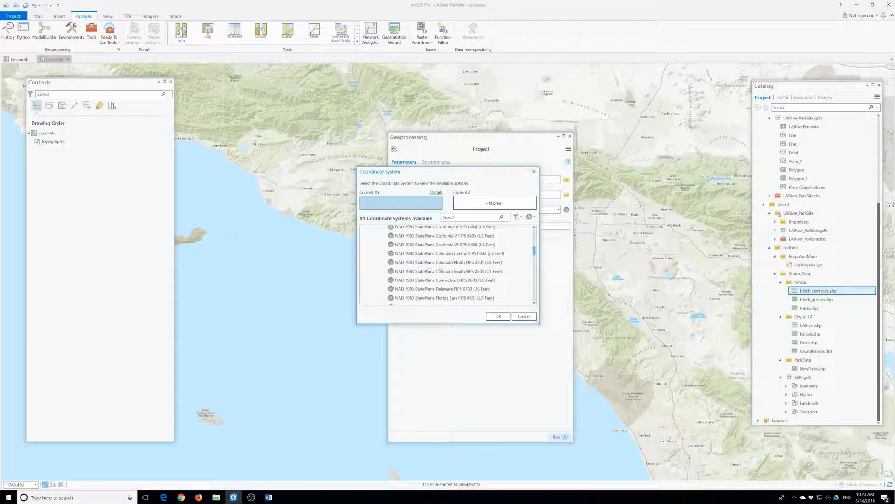
pyautogui.click(455, 236)
pyautogui.scroll(1, 456, 252)
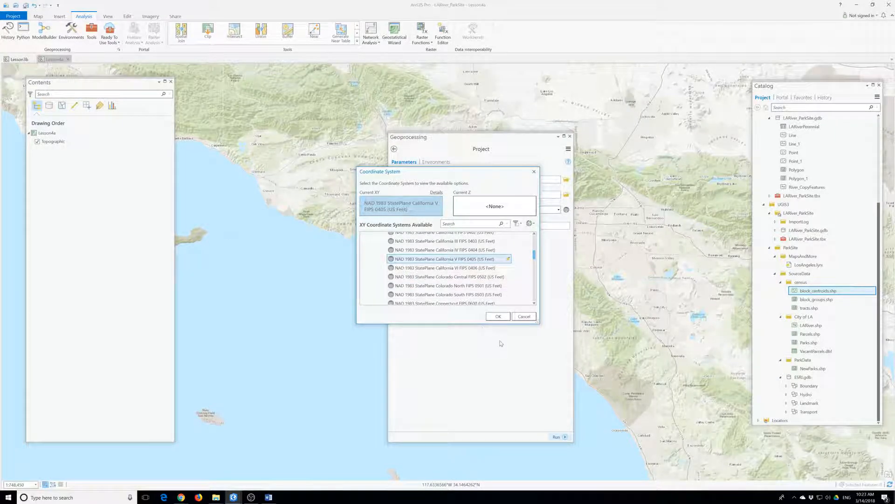
pyautogui.click(498, 316)
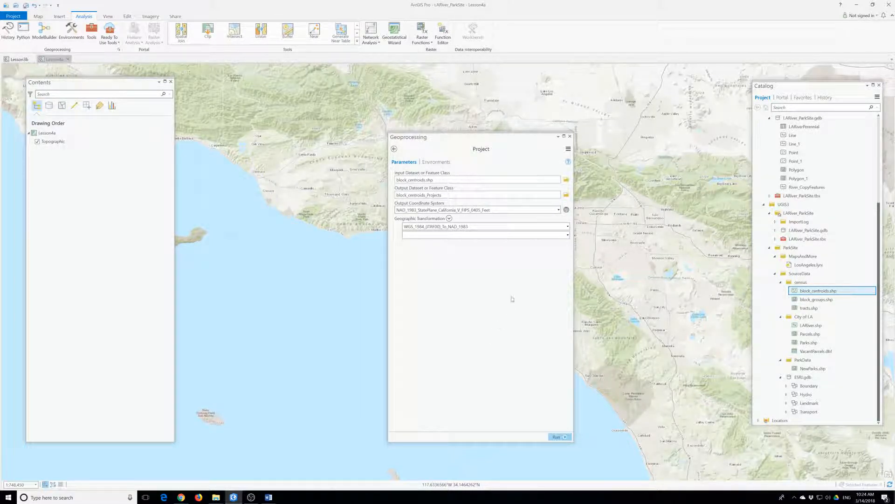
pyautogui.click(558, 437)
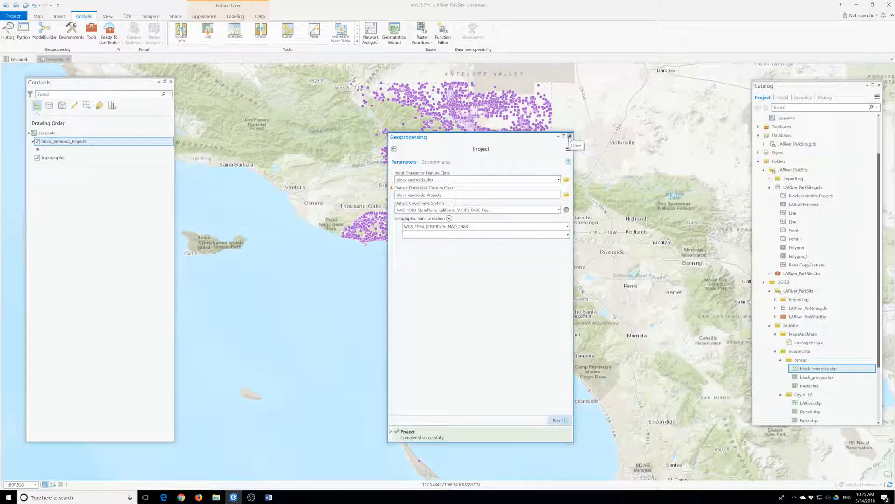
# Close the Project tool and locate the block_centroids_Projects feature class in the LARiver_ParkSite.gdb geodatabase under the UGIS3 folder
pyautogui.click(569, 136)
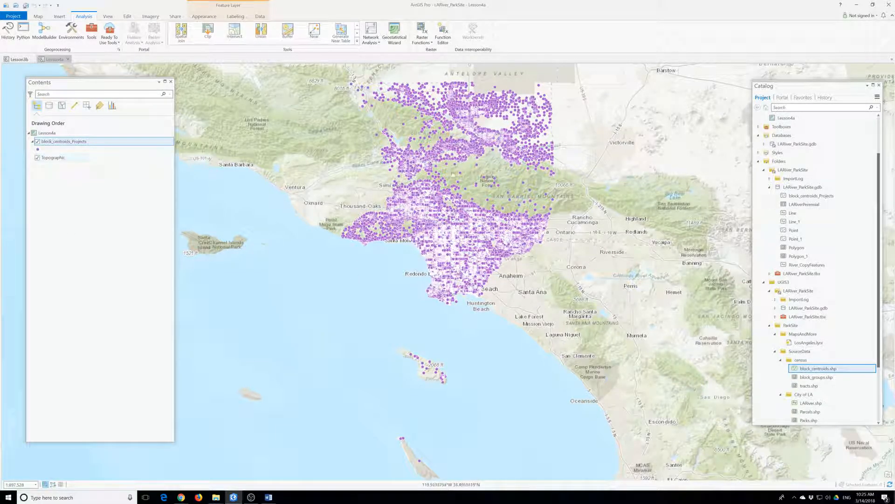
pyautogui.scroll(-3, 818, 359)
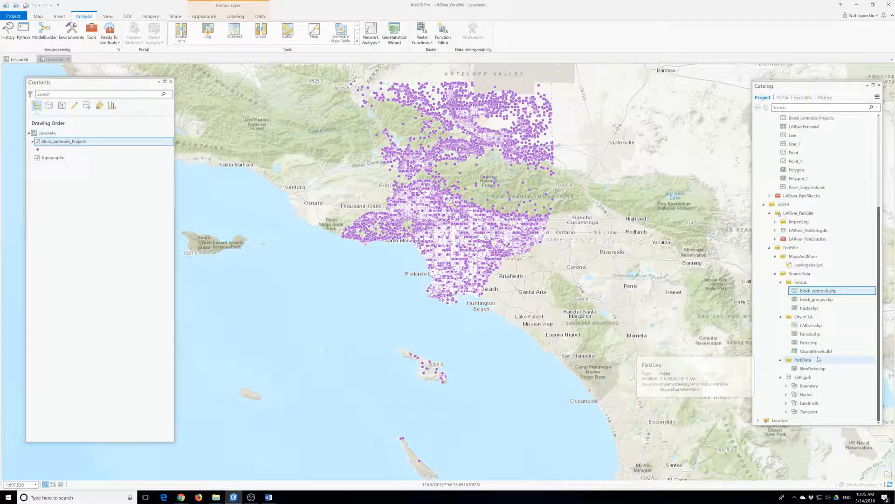
pyautogui.click(775, 230)
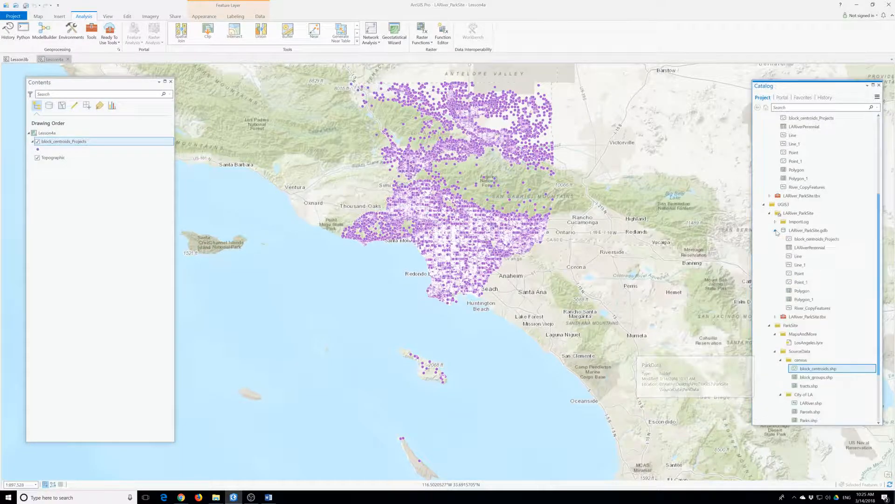
pyautogui.click(803, 239)
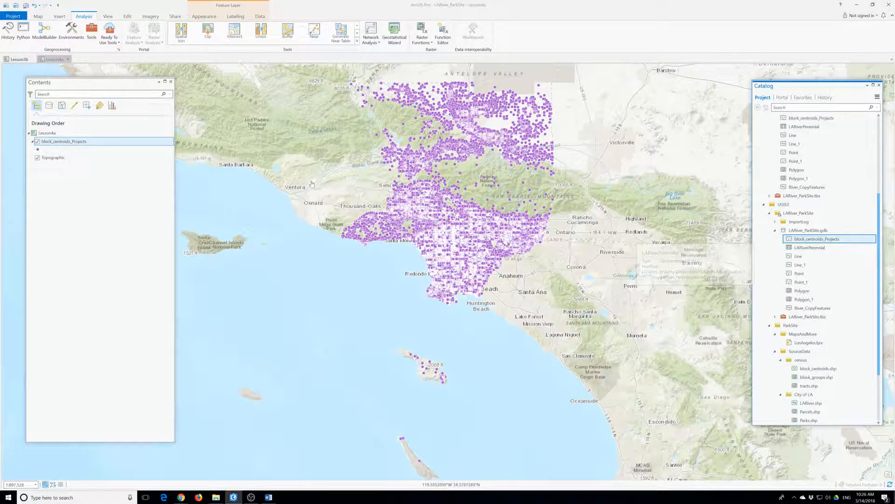
# Examine the source properties of the block_centroids_Projects layer, reading its projected and geographic coordinate system details under Spatial Reference
pyautogui.rightClick(60, 142)
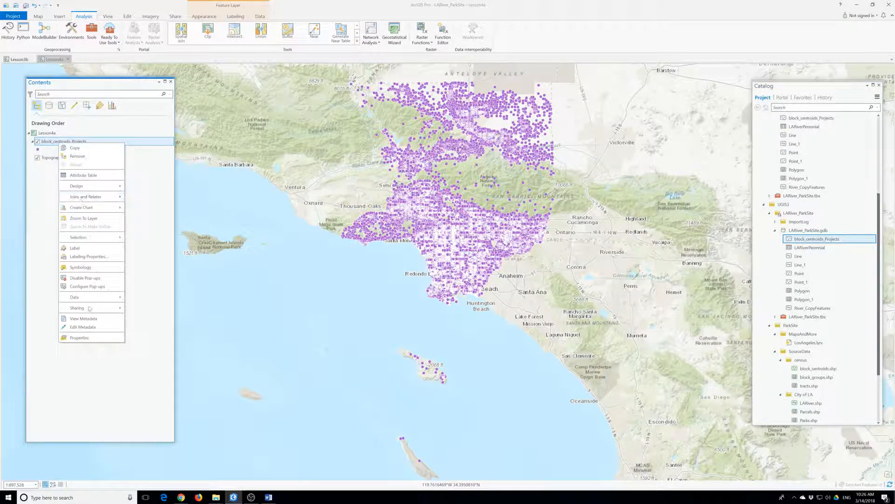
pyautogui.click(94, 337)
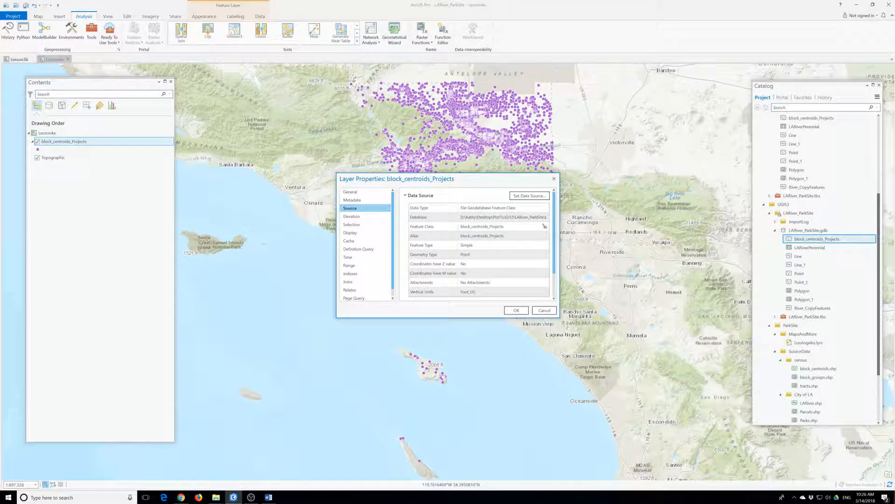
pyautogui.moveTo(559, 317); pyautogui.dragTo(728, 392)
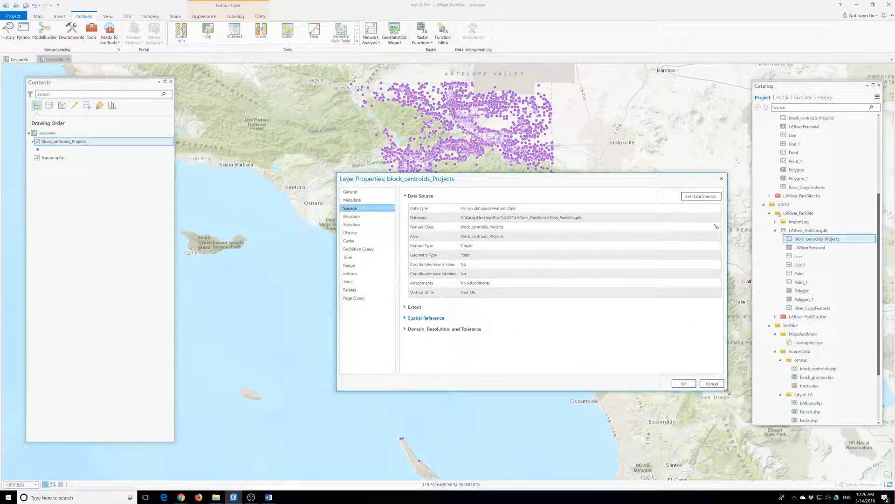
pyautogui.click(431, 318)
pyautogui.scroll(-2, 457, 261)
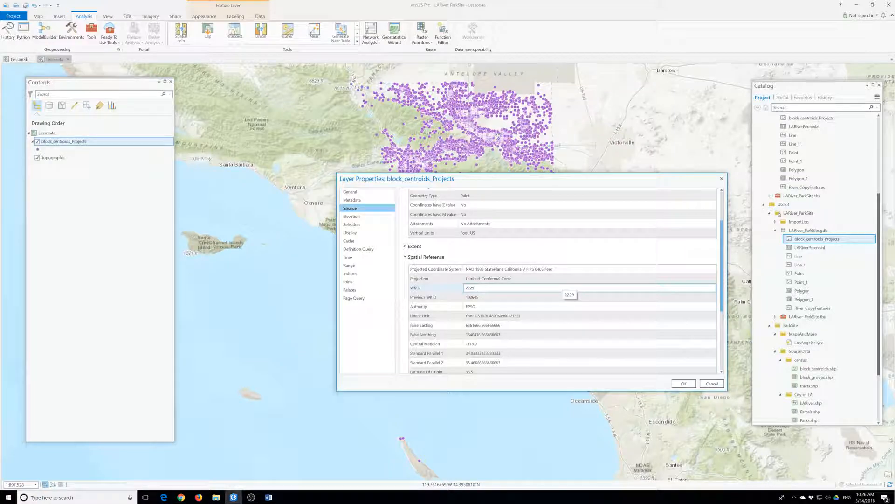
pyautogui.scroll(-3, 566, 288)
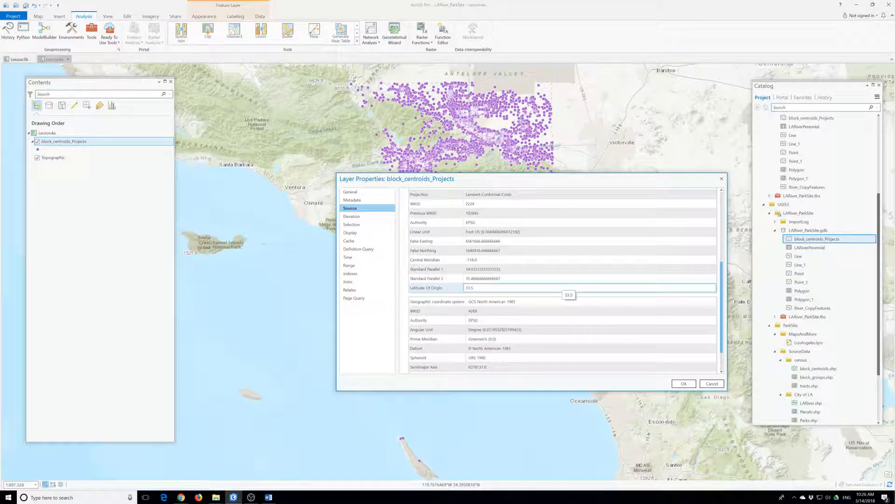
pyautogui.click(512, 302)
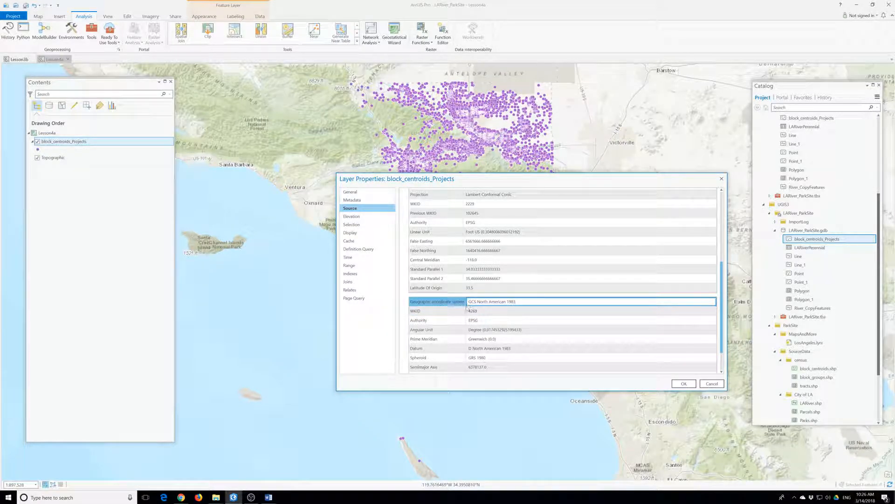
pyautogui.scroll(-1, 527, 320)
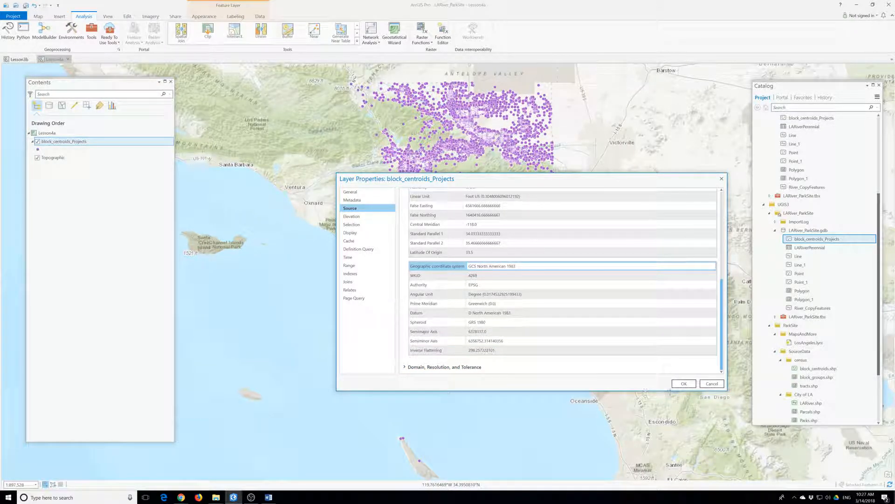
pyautogui.click(684, 383)
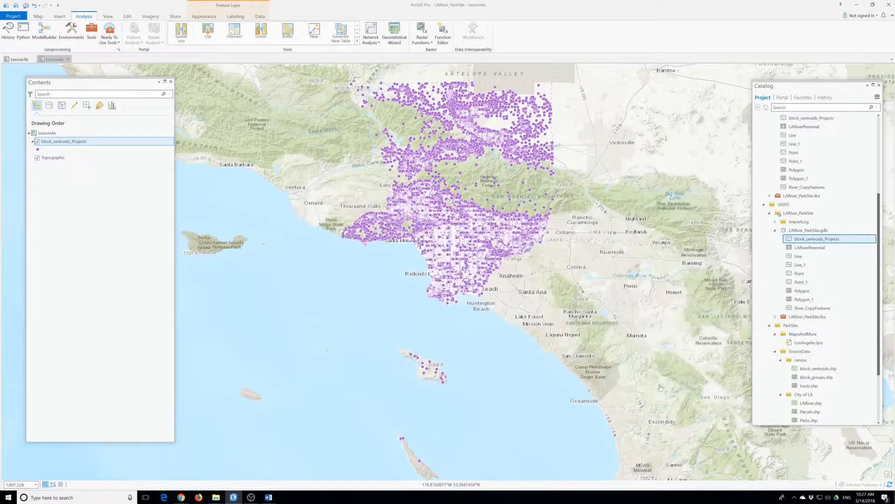
# Set the Lesson4a map's coordinate system to NAD 1983 StatePlane California V FIPS 0405 Feet, taken from its layers
pyautogui.rightClick(48, 133)
pyautogui.click(84, 245)
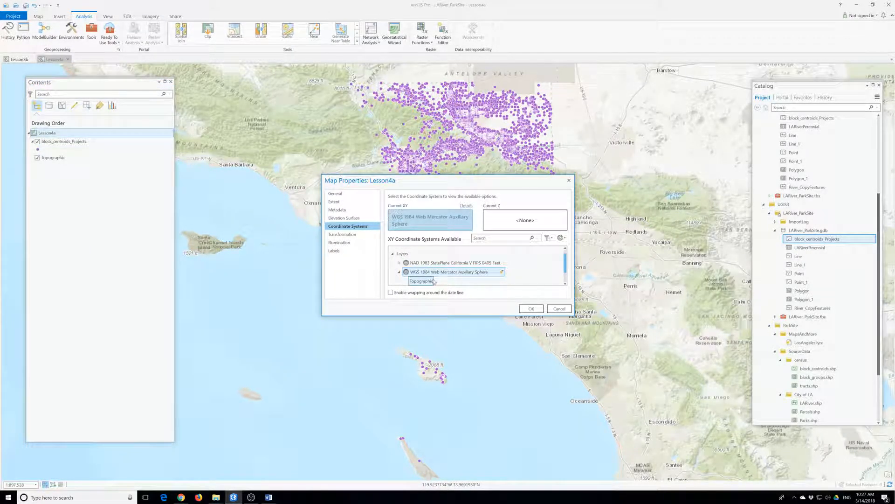
pyautogui.click(441, 264)
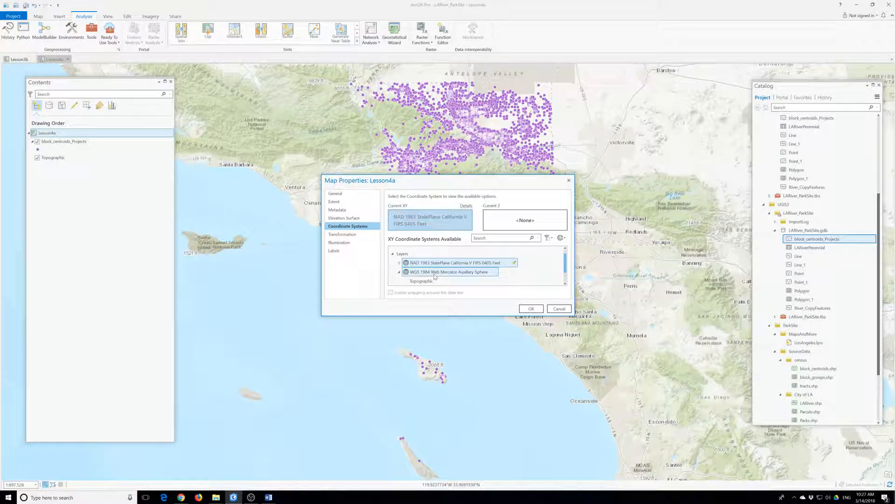
pyautogui.click(530, 309)
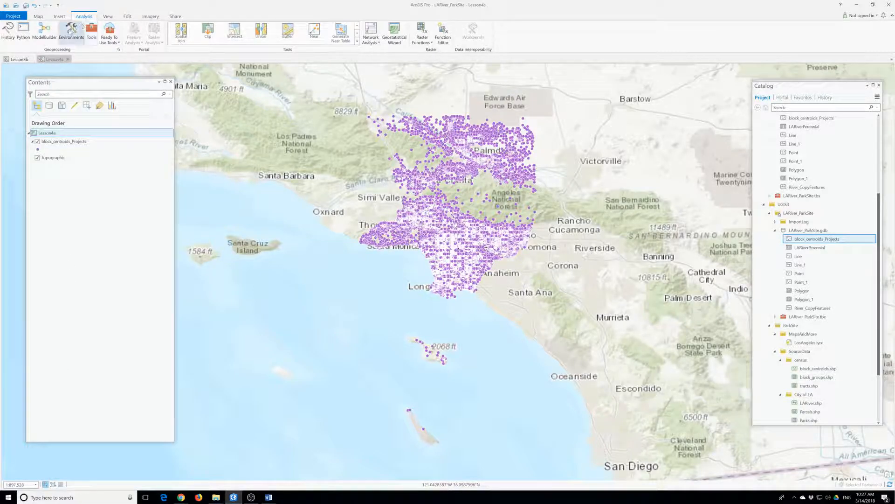
# Open the geoprocessing history in an enlarged Catalog pane over the map and inspect the parameters of the Project run
pyautogui.click(8, 31)
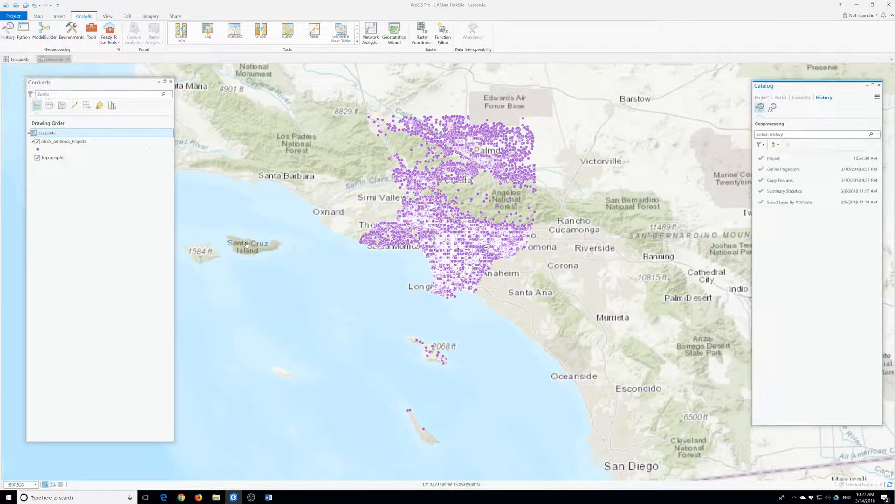
pyautogui.moveTo(789, 89); pyautogui.dragTo(325, 108)
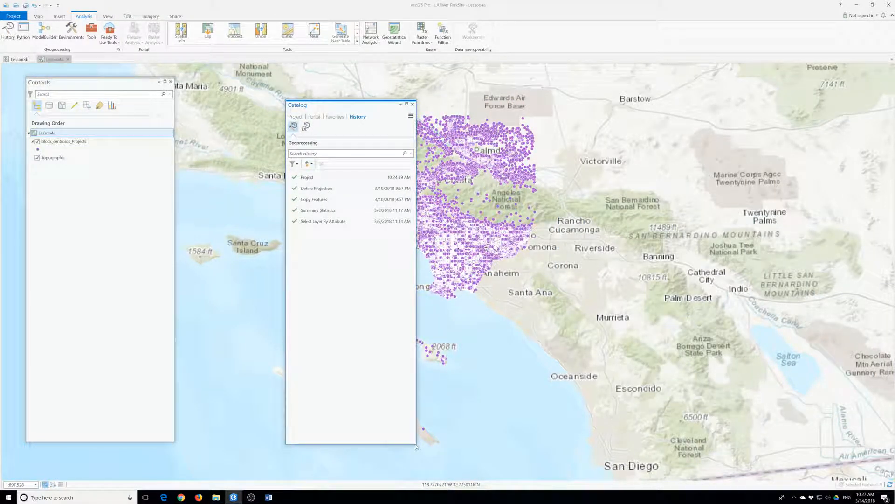
pyautogui.moveTo(418, 446); pyautogui.dragTo(605, 439)
pyautogui.moveTo(549, 178)
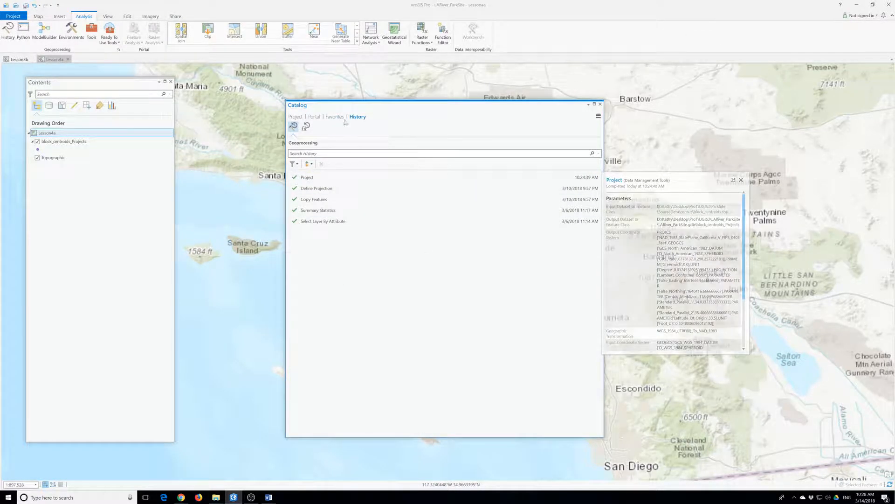
# Compare the Catalog pane's project contents with its geoprocessing history, looking through the maps, databases, folders and source data
pyautogui.click(295, 117)
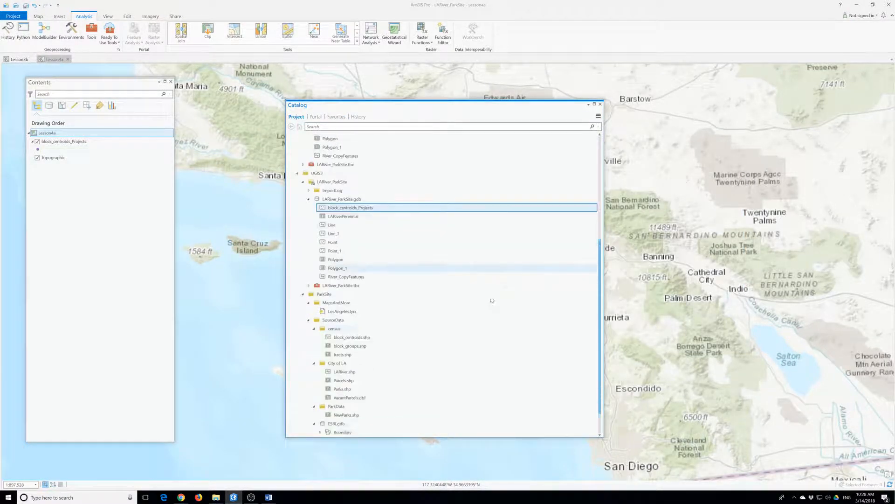
pyautogui.click(358, 117)
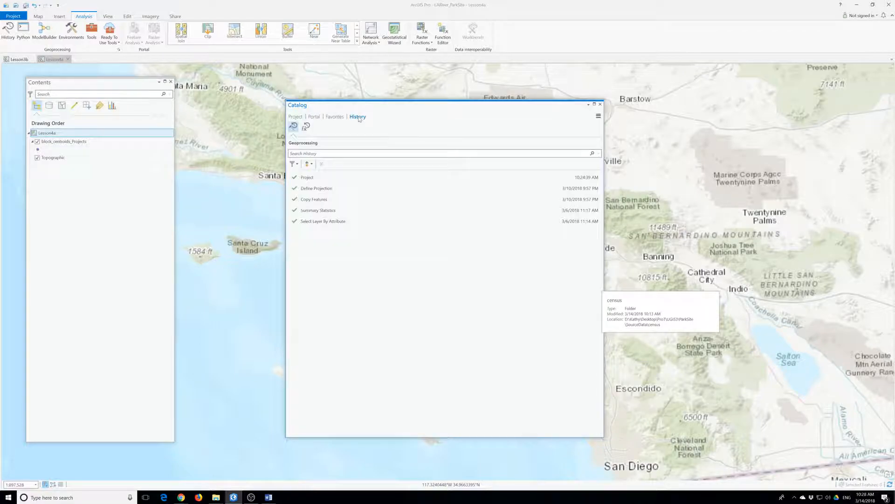
pyautogui.click(295, 116)
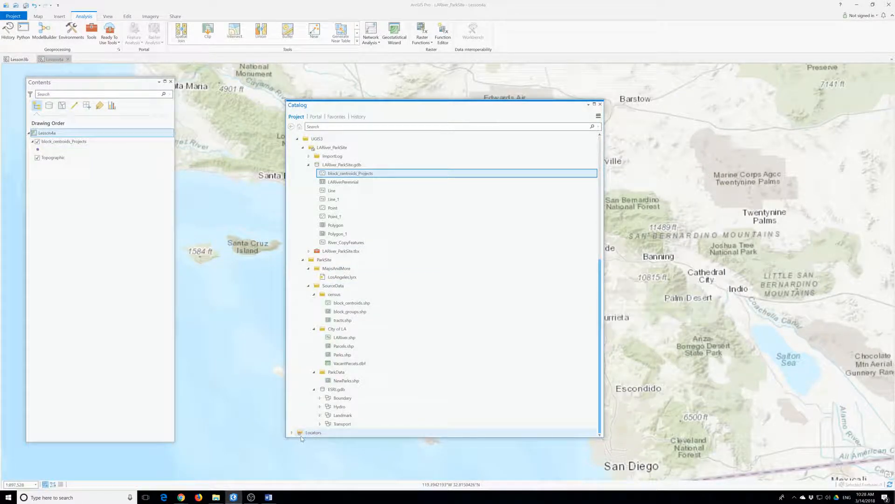
pyautogui.scroll(3, 334, 173)
pyautogui.scroll(5, 334, 172)
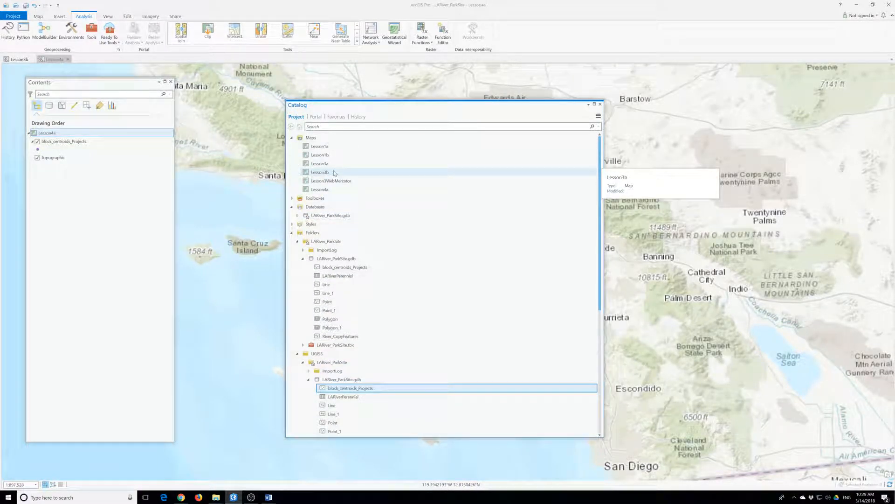
pyautogui.click(360, 118)
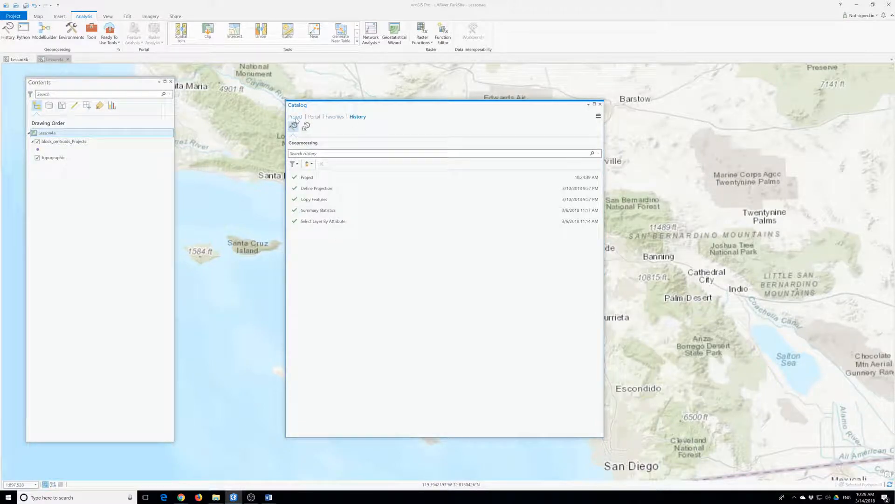
pyautogui.click(296, 116)
pyautogui.scroll(-8, 372, 308)
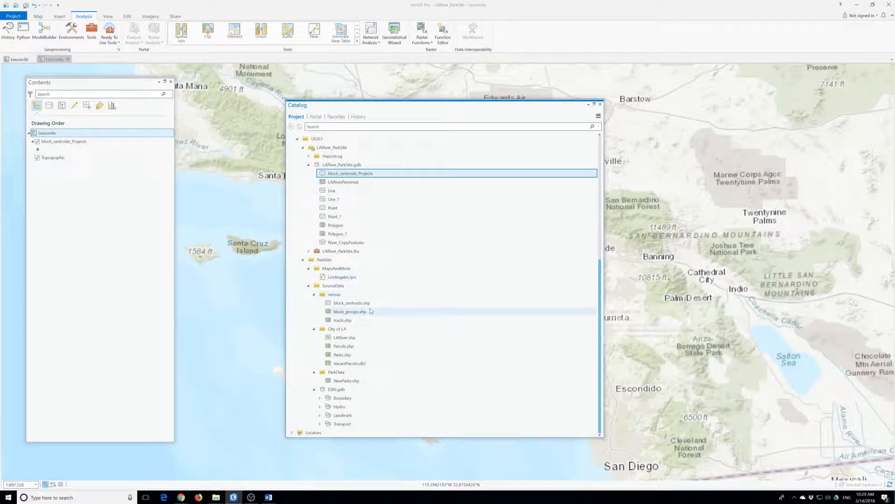
# Expand the Locators folder and make the Catalog pane taller and narrower while looking through the project items
pyautogui.click(292, 432)
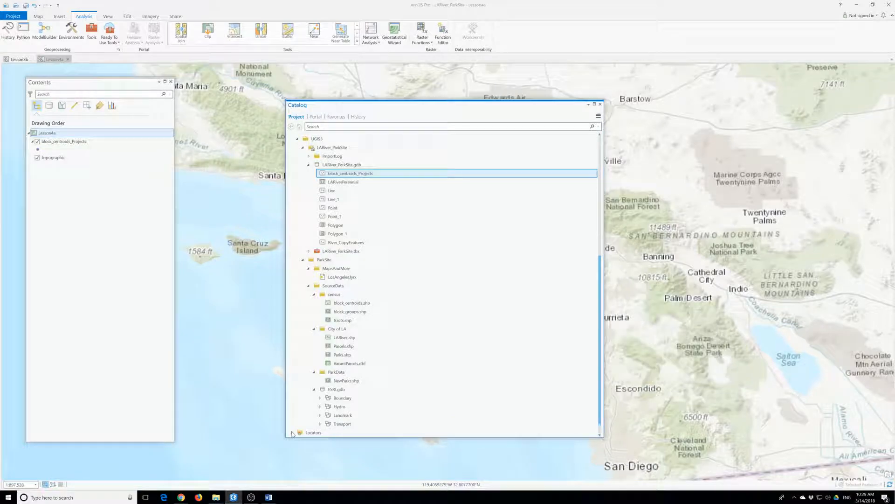
pyautogui.moveTo(352, 437); pyautogui.dragTo(352, 481)
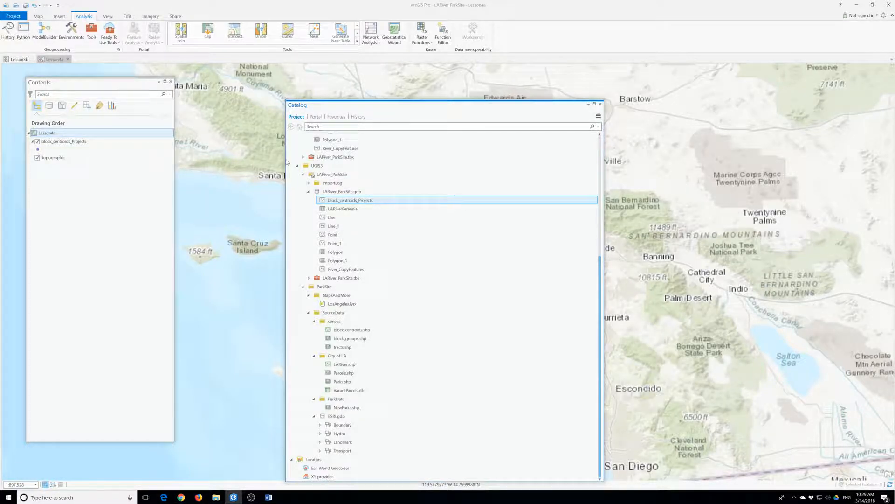
pyautogui.moveTo(287, 161); pyautogui.dragTo(470, 187)
pyautogui.scroll(3, 512, 220)
pyautogui.scroll(-3, 512, 221)
pyautogui.moveTo(599, 260); pyautogui.dragTo(599, 212)
# Move the Catalog pane clear of the mapped block centroids, look at its history and portal contents, and return to the project items
pyautogui.click(542, 116)
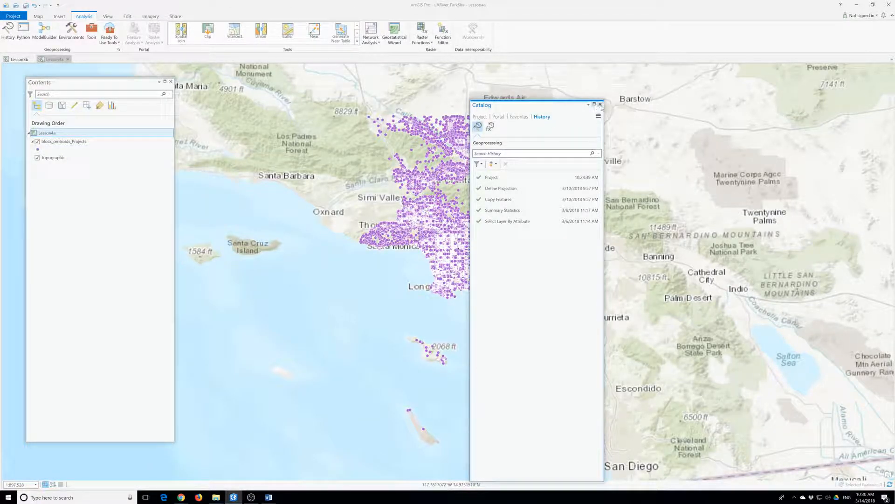
pyautogui.moveTo(510, 109); pyautogui.dragTo(765, 69)
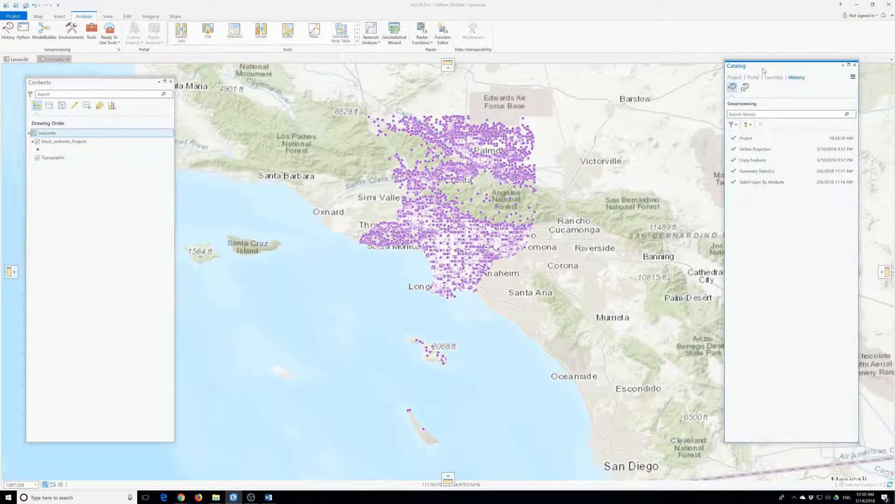
pyautogui.click(735, 78)
pyautogui.press('Right')
pyautogui.press('Right')
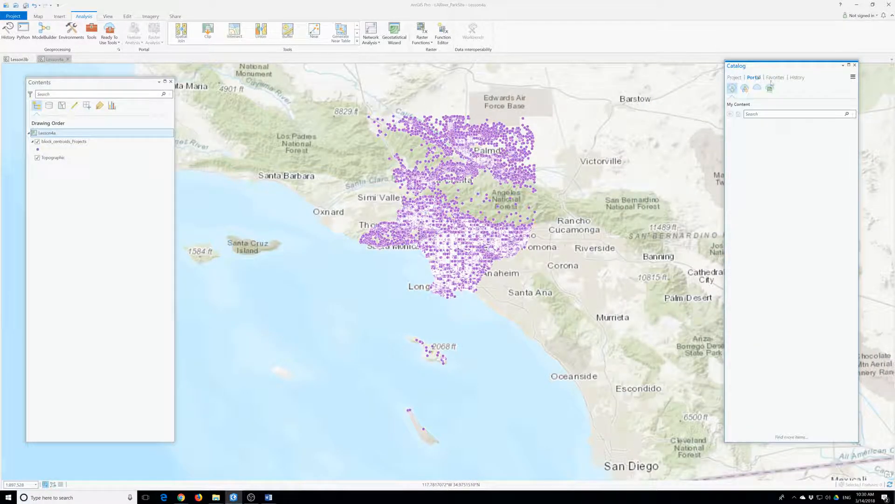
pyautogui.click(736, 78)
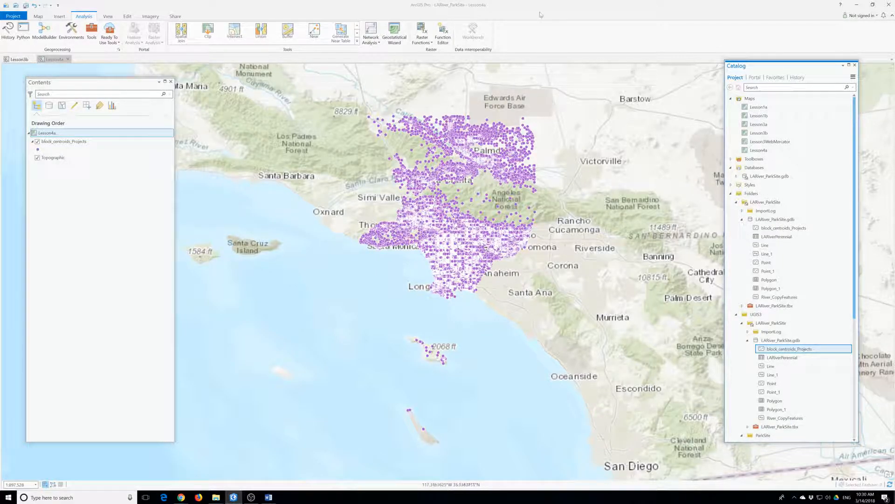
# In a widened Environments dialog, set the output coordinate system to match block_centroids_Projects, NAD_1983_StatePlane_California_V_FIPS_0405_Feet
pyautogui.click(68, 41)
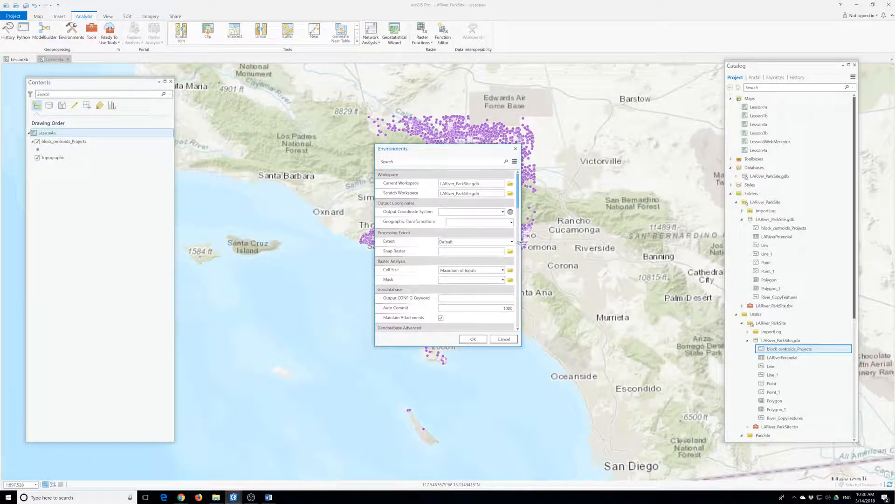
pyautogui.moveTo(516, 245); pyautogui.dragTo(627, 246)
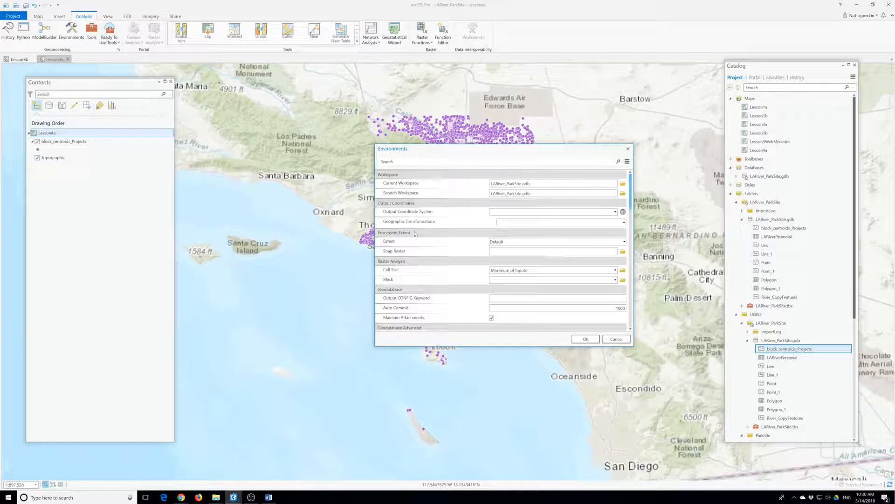
pyautogui.scroll(-1, 420, 238)
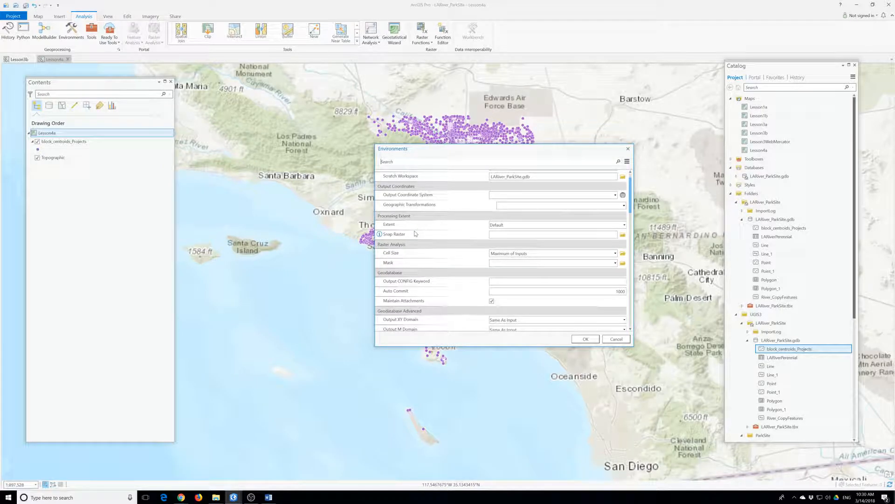
pyautogui.click(615, 195)
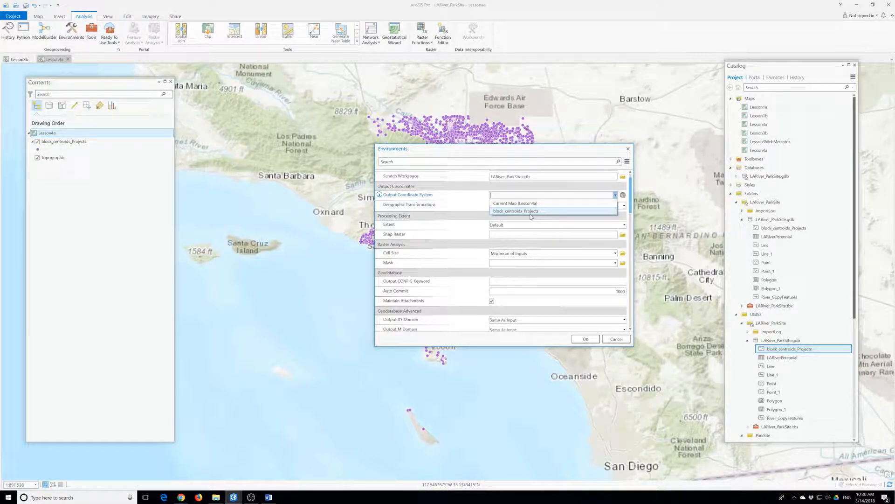
pyautogui.click(531, 211)
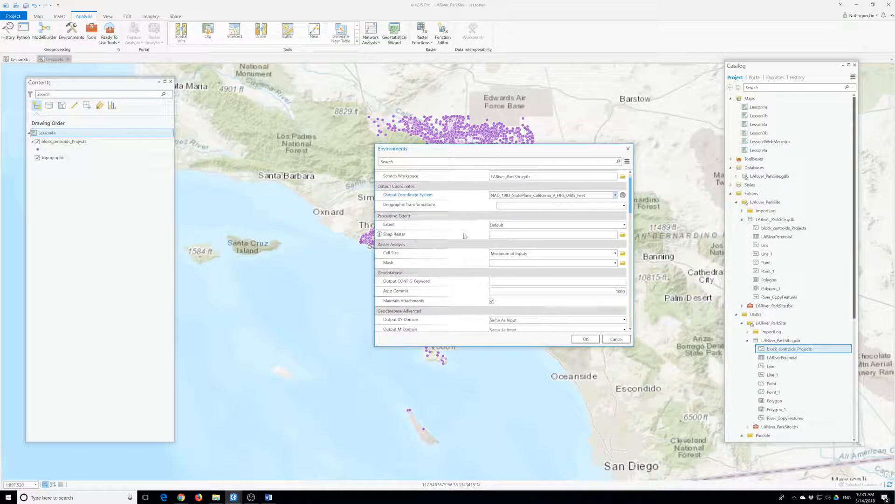
# Apply the geoprocessing environment settings with the State Plane output coordinate system, and briefly reopen the Environments dialog
pyautogui.scroll(1, 483, 232)
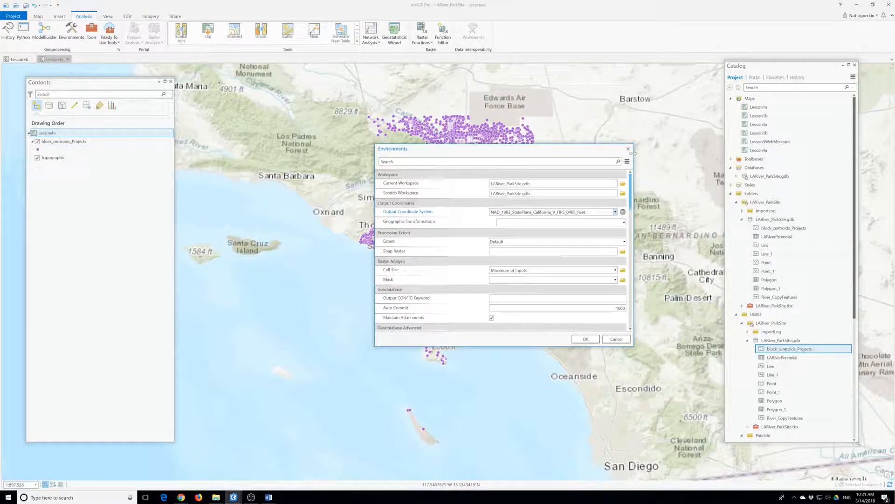
pyautogui.click(586, 339)
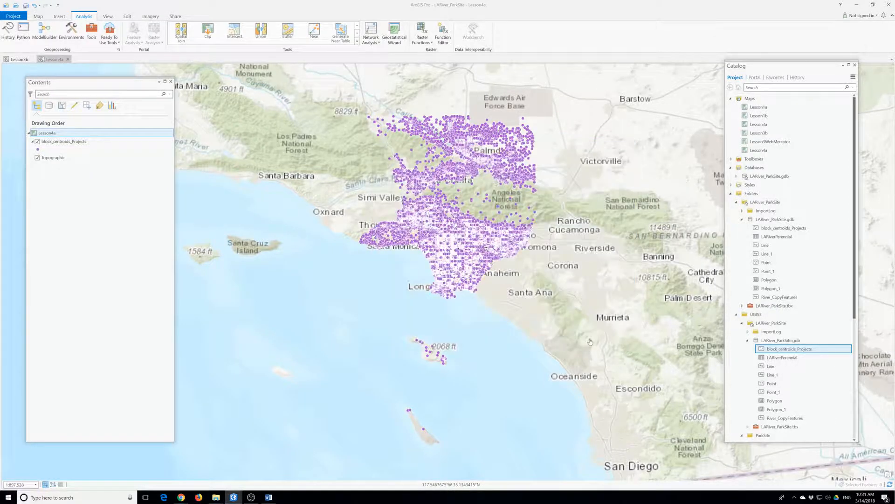
pyautogui.click(82, 39)
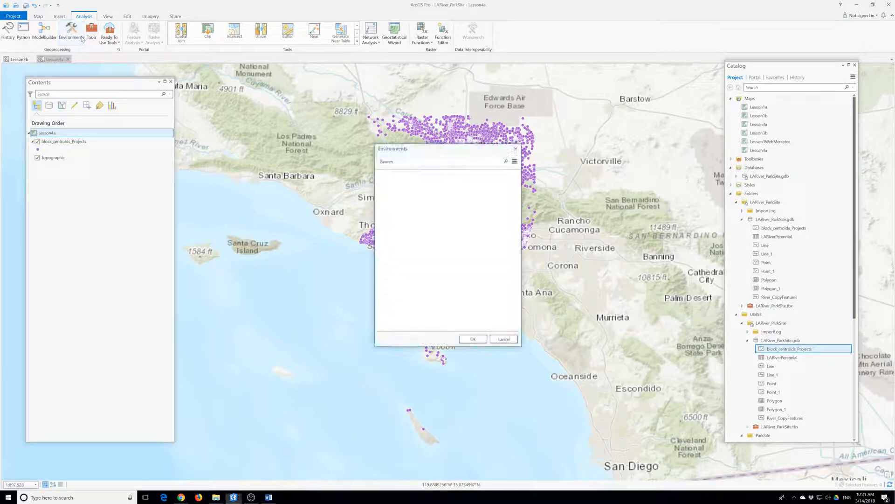
pyautogui.click(516, 149)
# Search the geoprocessing tools for "copy" and open the Copy Features tool
pyautogui.click(109, 31)
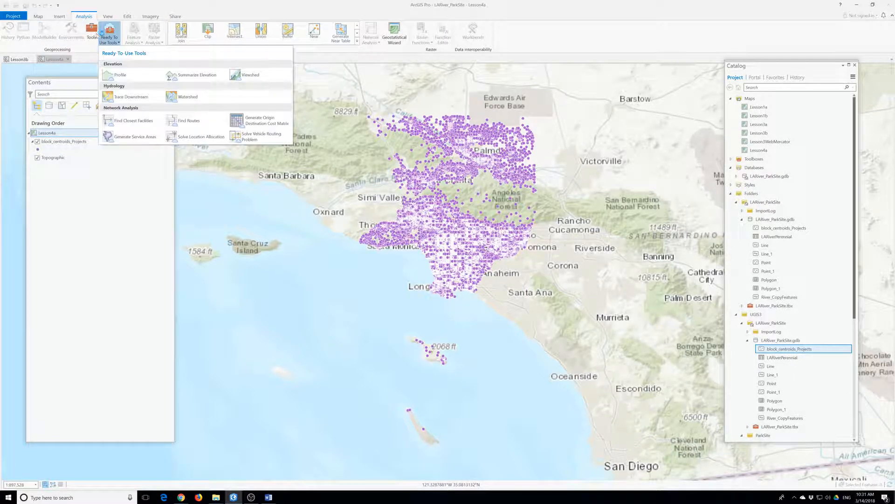
pyautogui.click(91, 31)
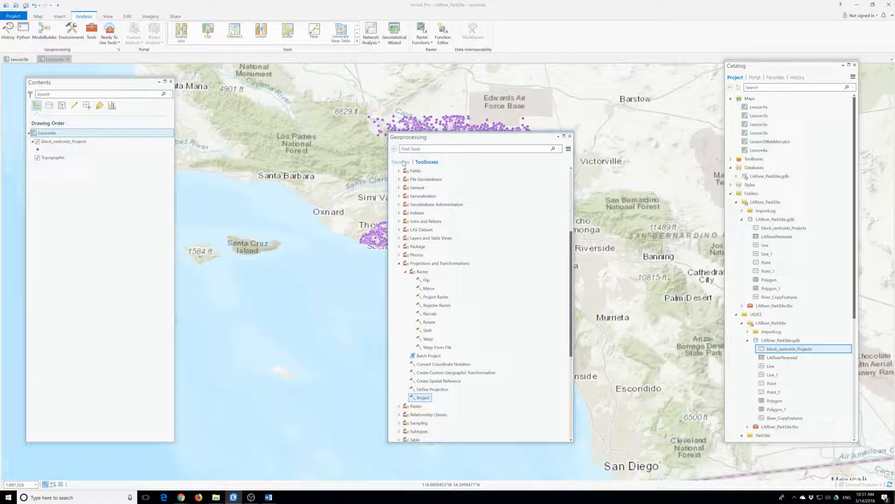
pyautogui.click(402, 162)
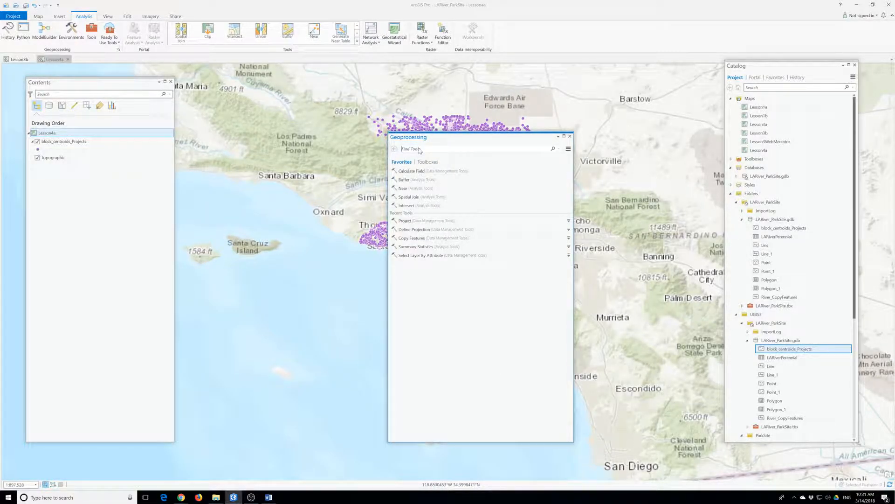
pyautogui.click(419, 149)
pyautogui.write('cl')
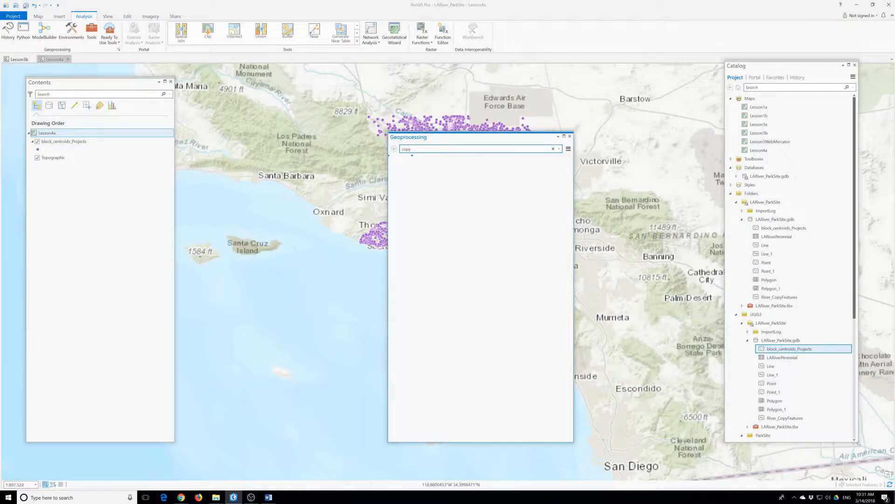
pyautogui.click(420, 176)
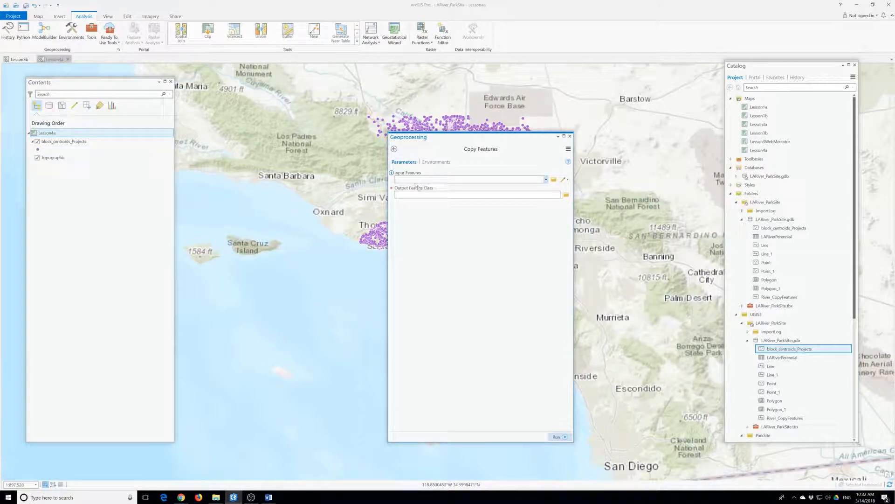
# Set the input features to Parkland from the Landmark dataset in SourceData's ESRI.gdb
pyautogui.click(554, 181)
pyautogui.click(406, 172)
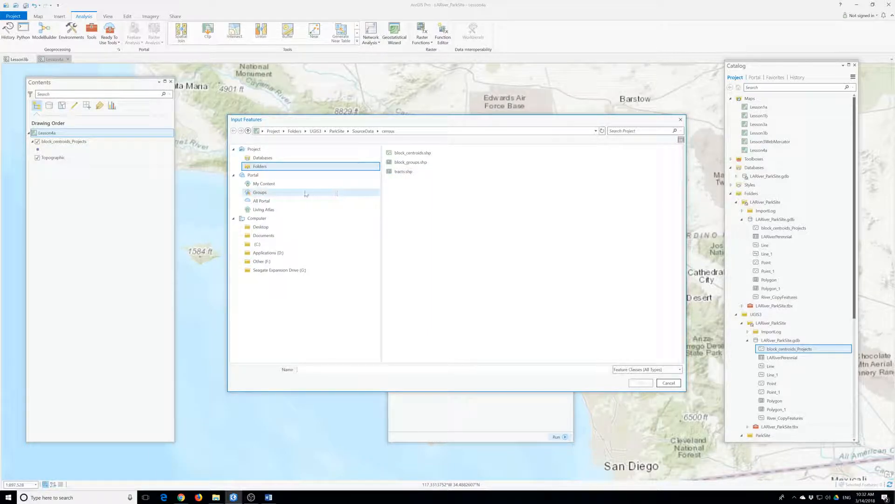
pyautogui.click(336, 131)
pyautogui.click(404, 163)
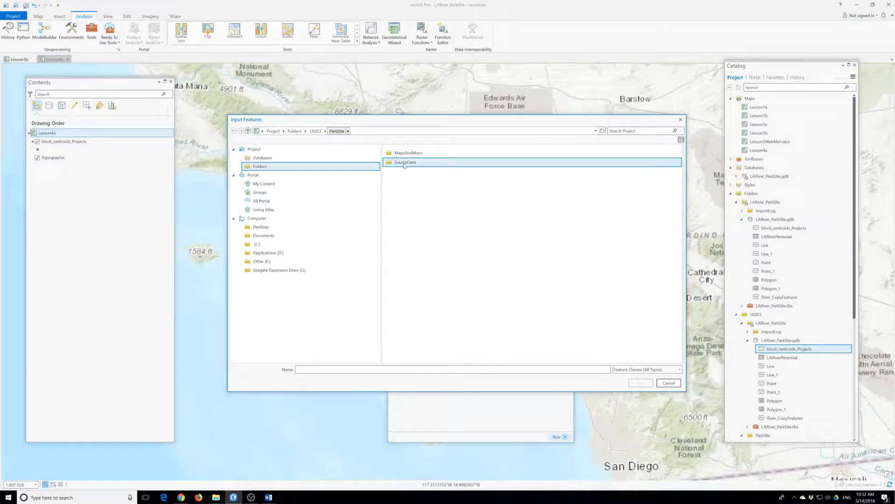
pyautogui.doubleClick(404, 163)
pyautogui.doubleClick(402, 181)
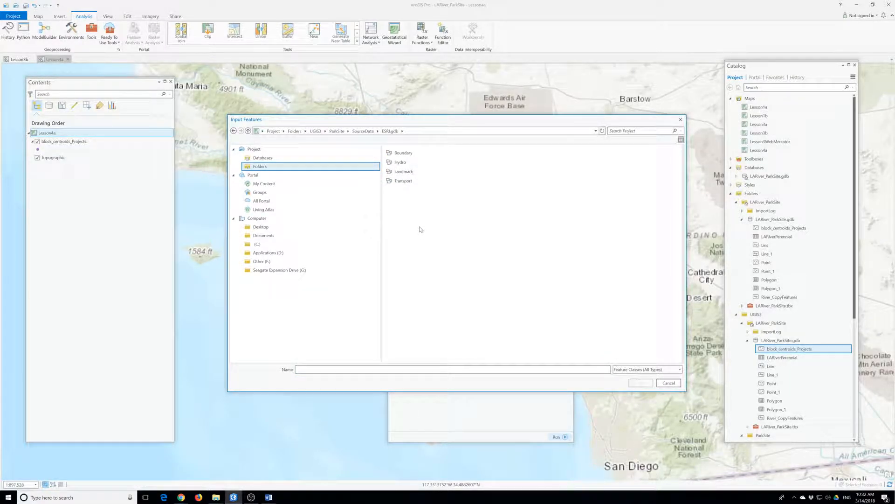
pyautogui.click(404, 172)
pyautogui.doubleClick(404, 173)
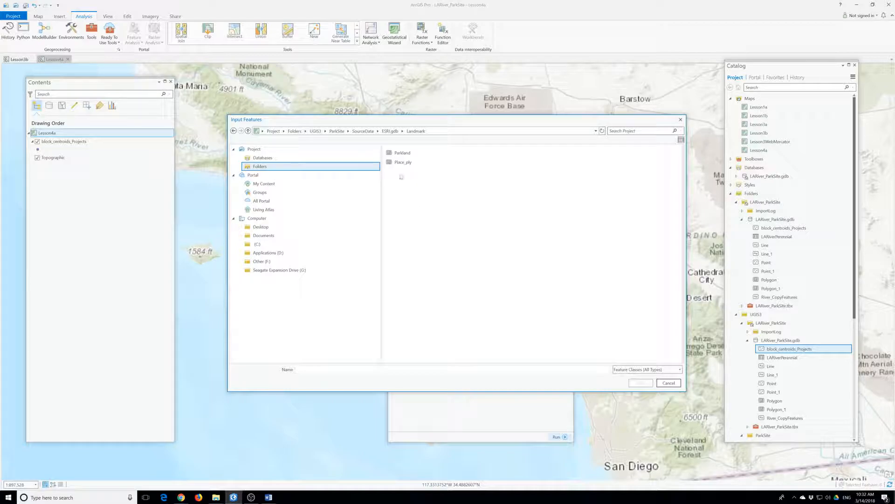
pyautogui.click(404, 155)
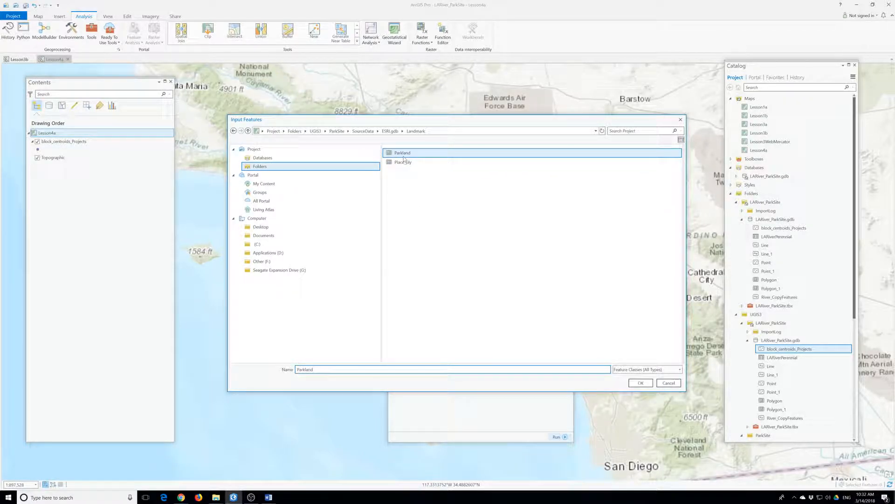
pyautogui.click(638, 383)
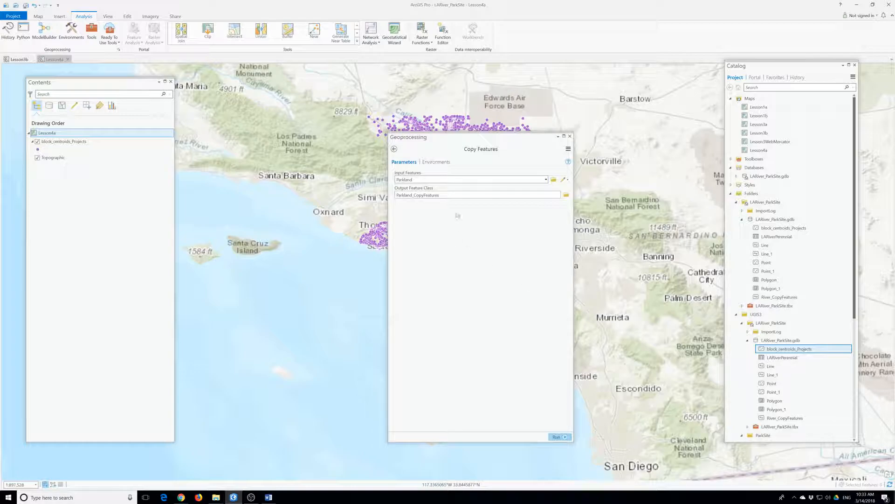
# Name the output feature class ParksRegional in LARiver_ParkSite.gdb and run Copy Features
pyautogui.click(454, 195)
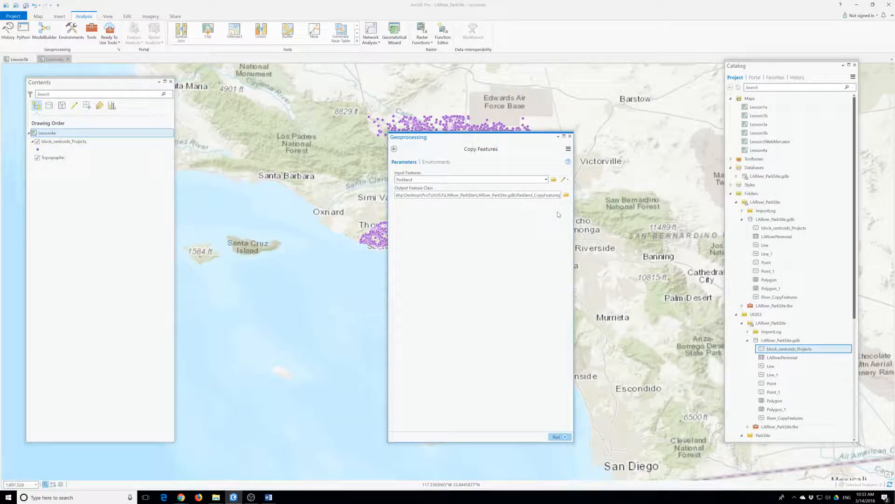
pyautogui.press('BackSpace')
pyautogui.press('BackSpace')
pyautogui.press('BackSpace')
pyautogui.press('BackSpace')
pyautogui.press('BackSpace')
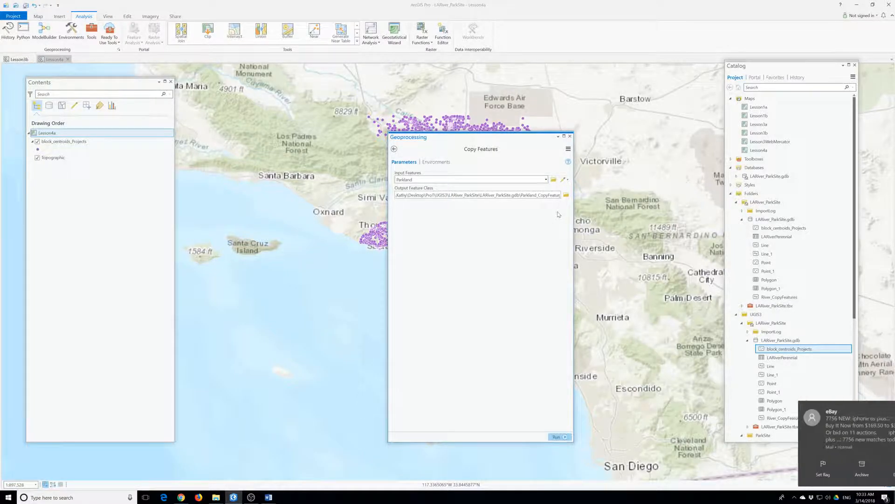
pyautogui.press('BackSpace')
pyautogui.press('BackSpace')
pyautogui.press('BackSpace')
pyautogui.press('BackSpace')
pyautogui.press('BackSpace')
pyautogui.press('BackSpace')
pyautogui.press('BackSpace')
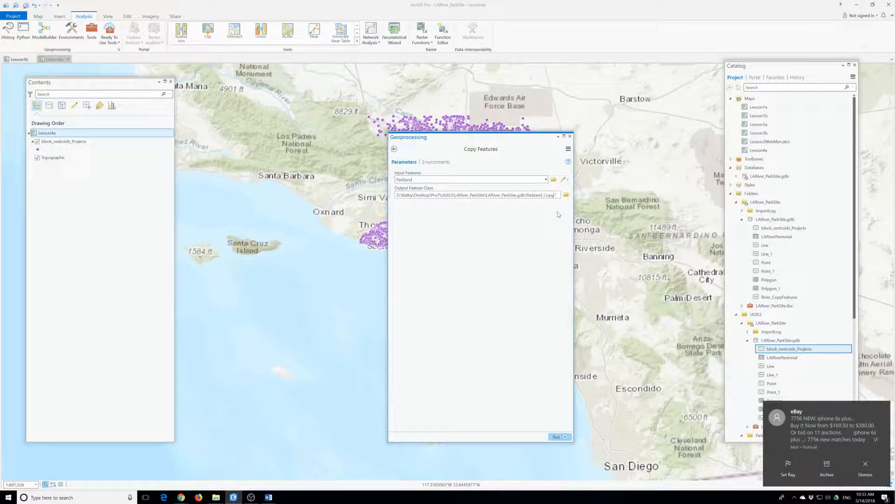
pyautogui.press('BackSpace')
pyautogui.press('BackSpace')
pyautogui.press('BackSpace')
pyautogui.press('BackSpace')
pyautogui.press('BackSpace')
pyautogui.write('sRe')
pyautogui.write('gional')
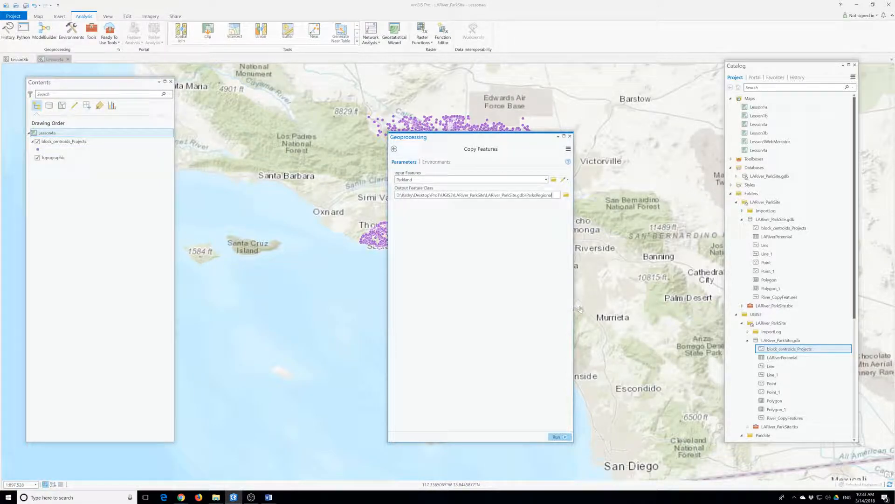
pyautogui.click(563, 437)
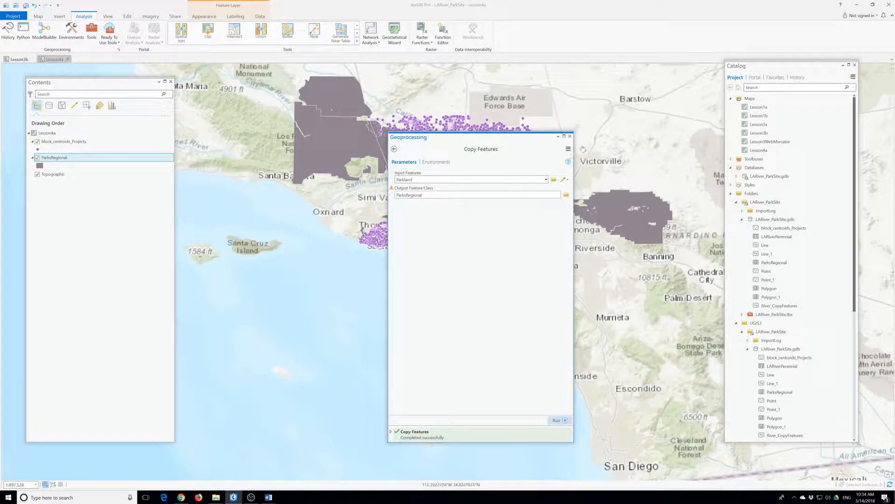
# Close the Geoprocessing pane and examine the spatial reference of the ParksRegional layer in its enlarged source properties
pyautogui.click(569, 136)
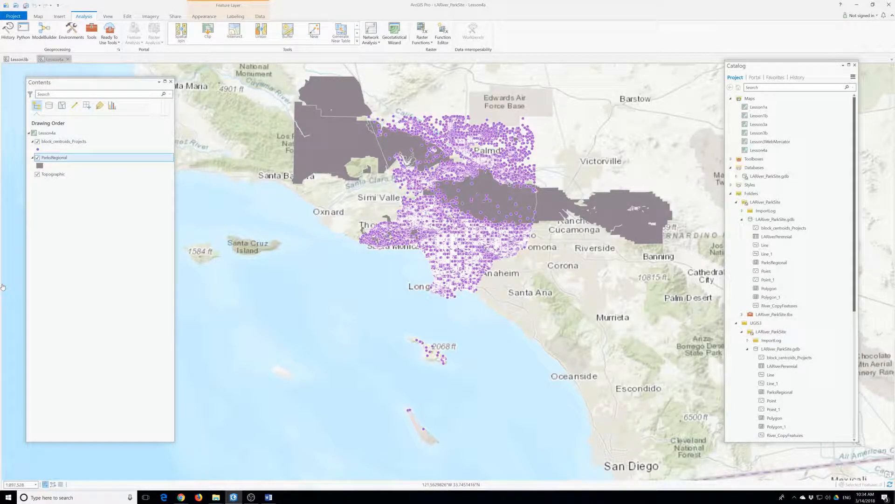
pyautogui.rightClick(55, 159)
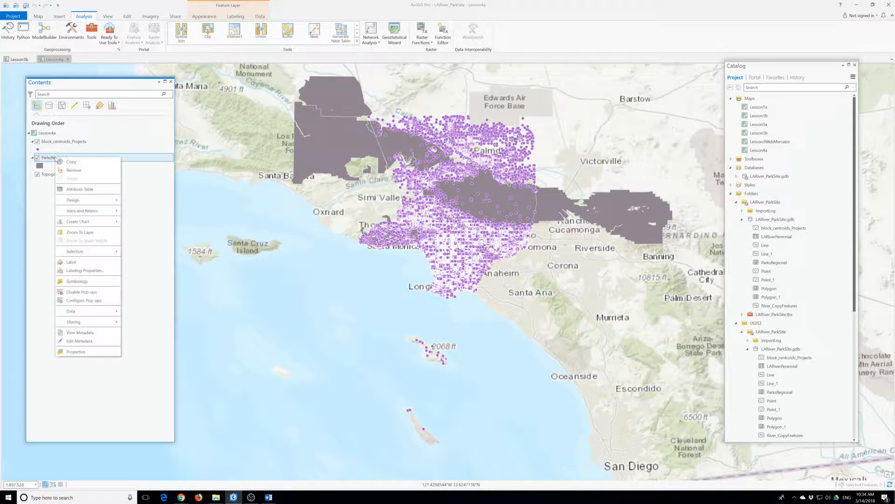
pyautogui.click(90, 351)
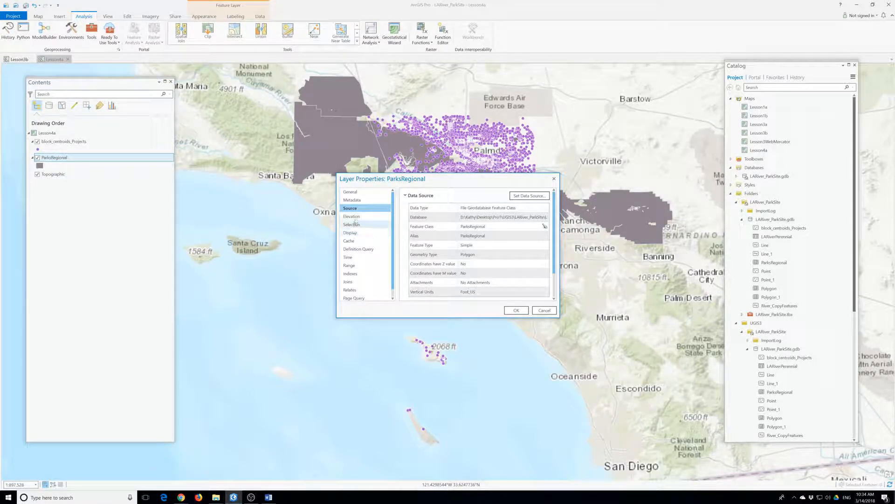
pyautogui.moveTo(560, 318); pyautogui.dragTo(675, 412)
pyautogui.click(433, 319)
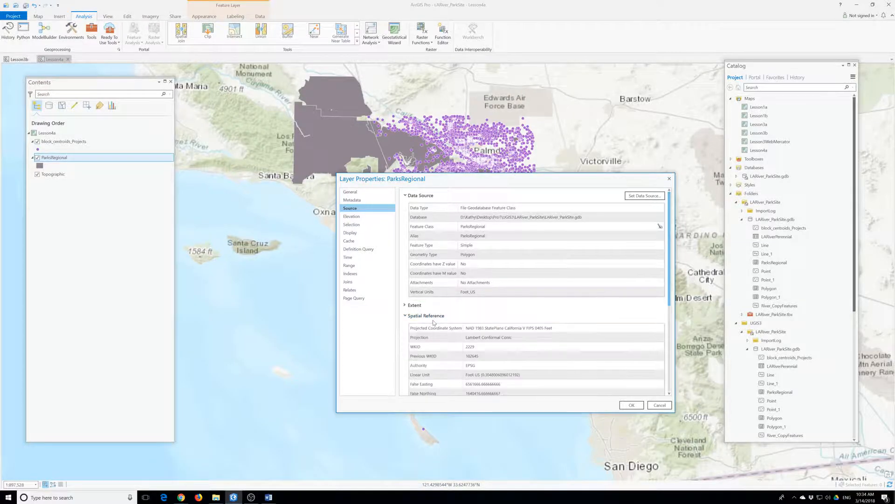
pyautogui.scroll(-3, 433, 322)
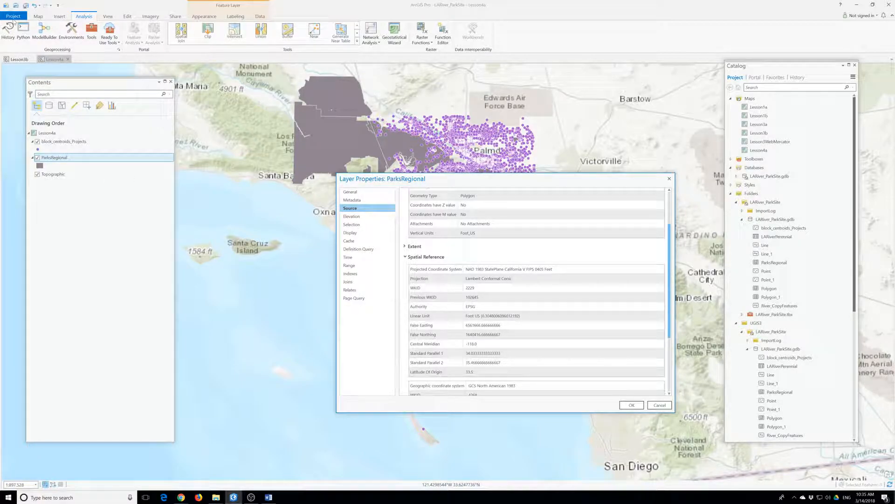
pyautogui.click(631, 405)
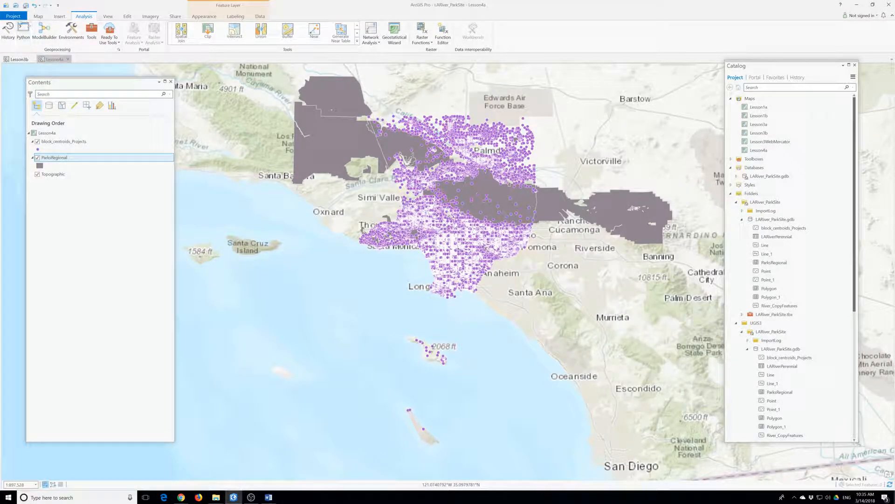
# Look over the feature classes in LARiver_ParkSite.gdb in the Catalog pane, including ParksRegional and block_centroids_Projects
pyautogui.click(13, 16)
pyautogui.click(23, 60)
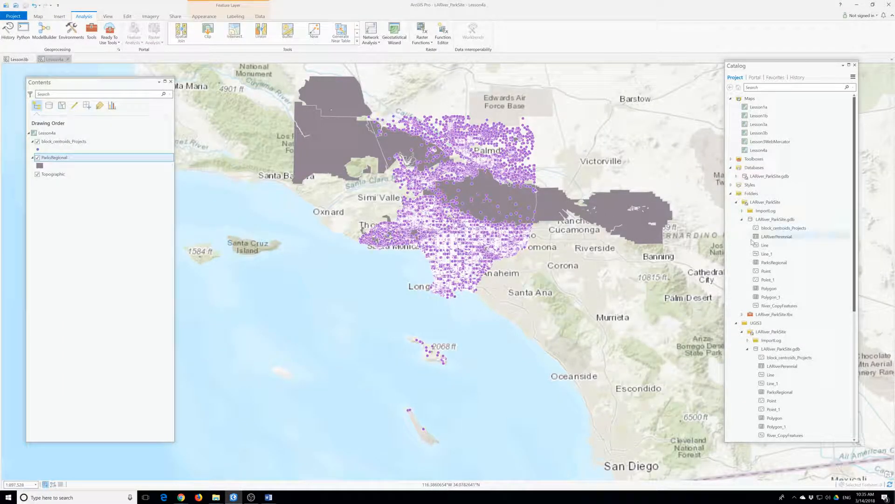
pyautogui.click(781, 307)
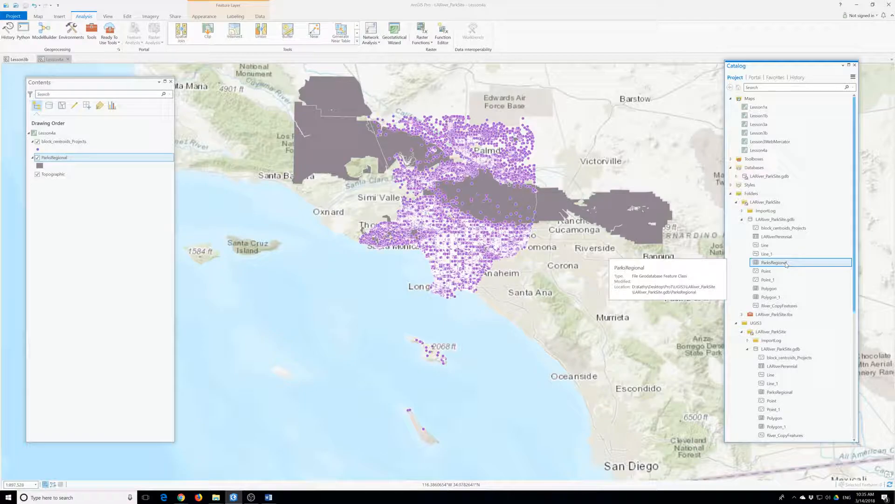
pyautogui.click(784, 229)
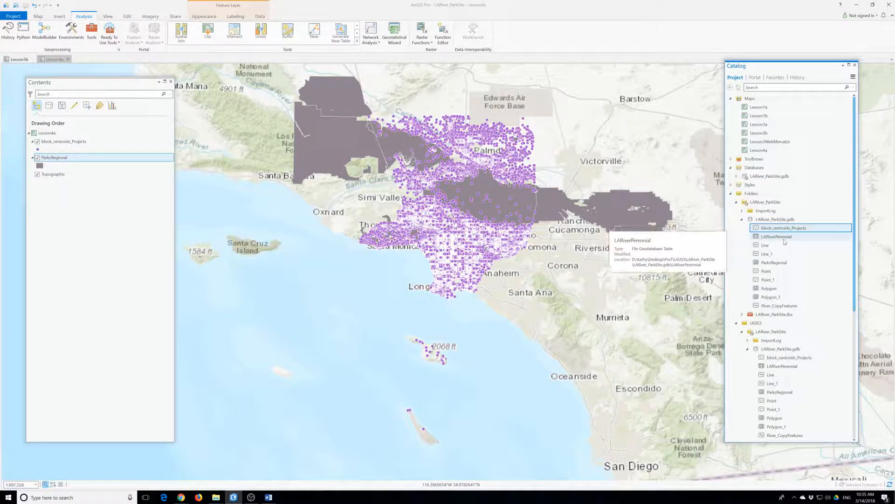
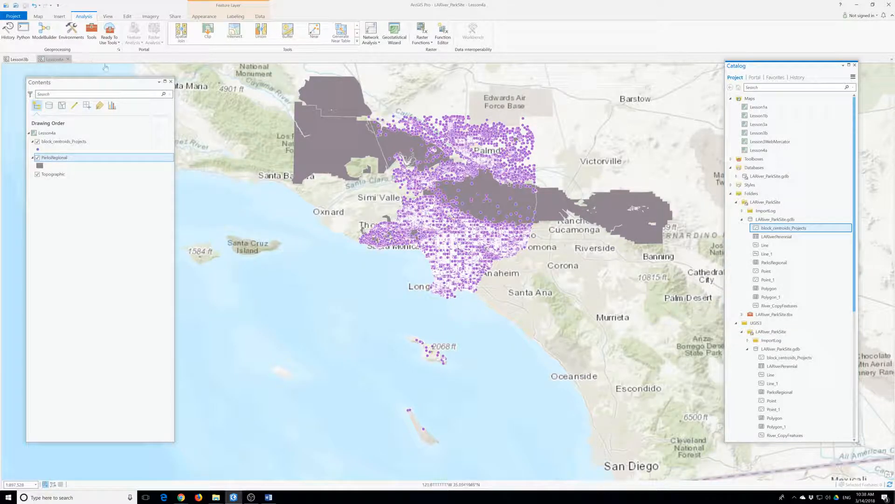
# Add a new map to the project and rename it Lesson4c
pyautogui.click(38, 16)
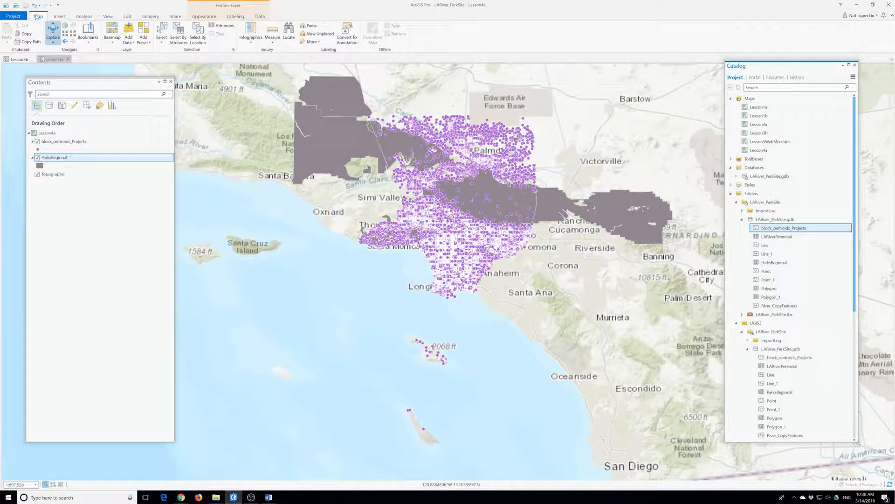
pyautogui.rightClick(749, 100)
pyautogui.click(755, 107)
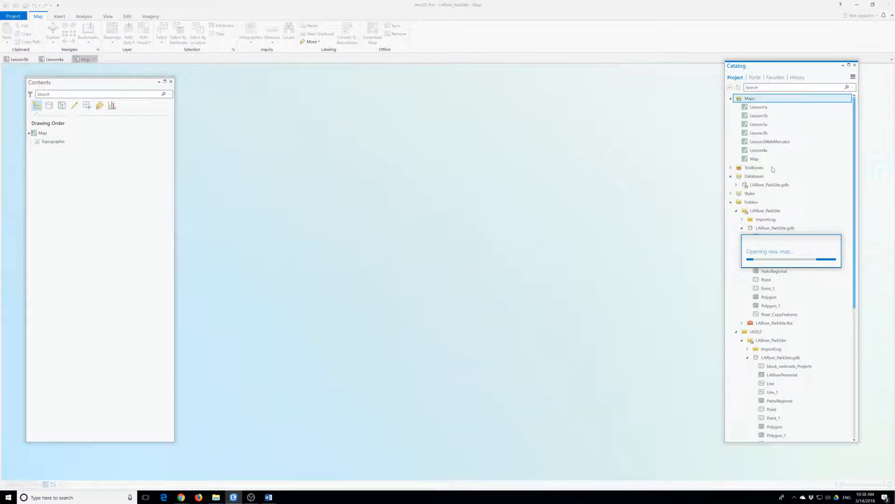
pyautogui.click(755, 159)
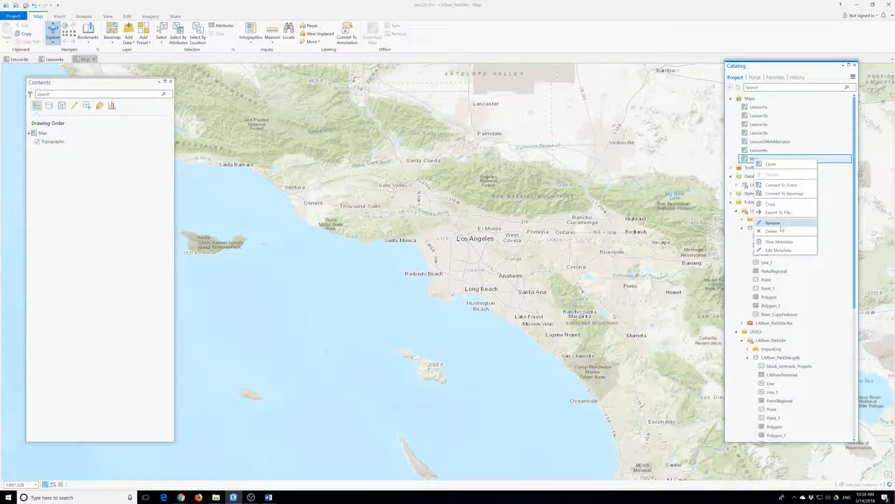
pyautogui.press('F2')
pyautogui.write('Le')
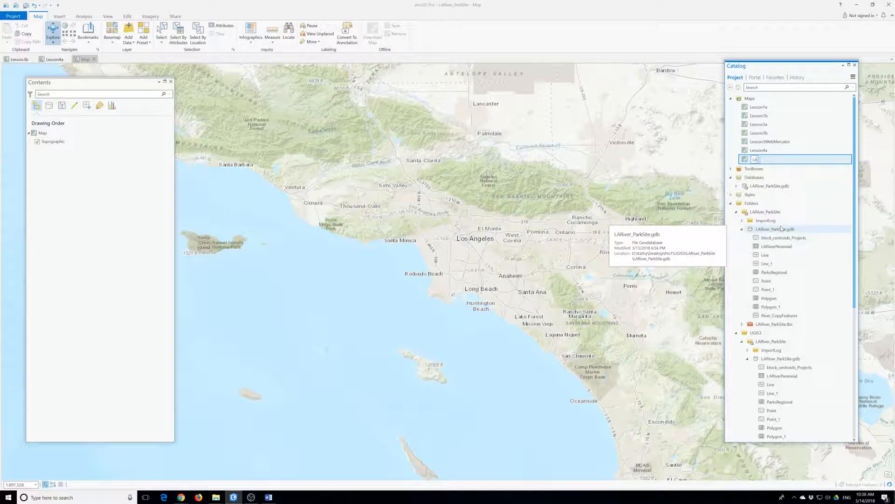
pyautogui.write('sson4c')
pyautogui.press('Return')
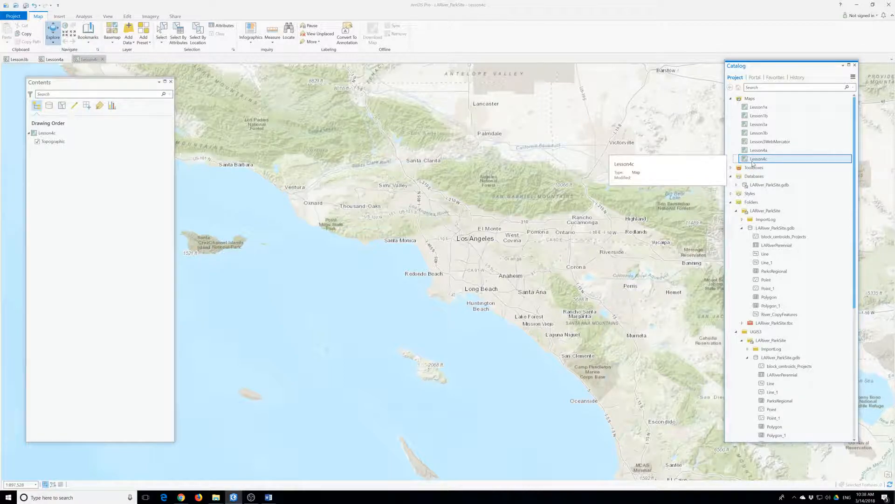
pyautogui.rightClick(49, 134)
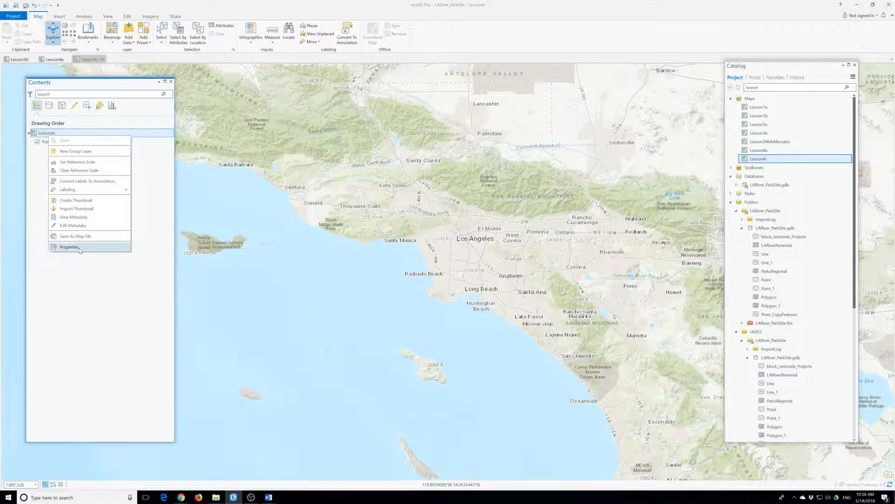
pyautogui.click(69, 247)
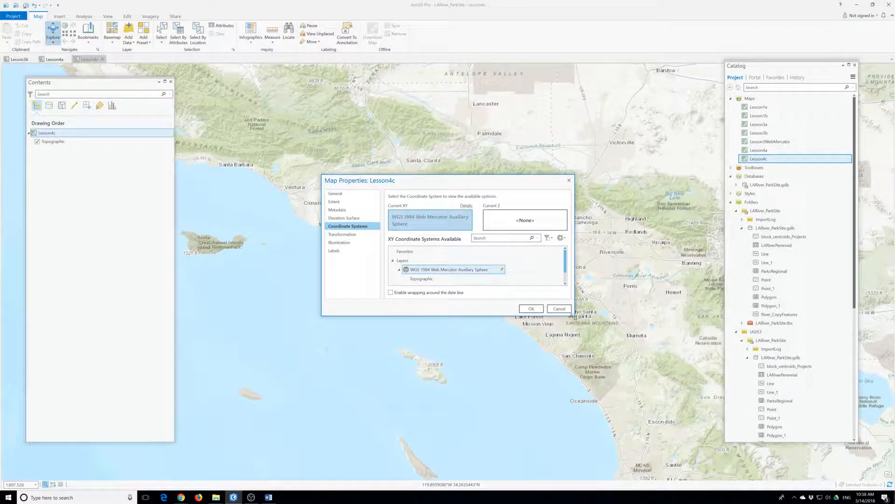
pyautogui.moveTo(573, 315); pyautogui.dragTo(665, 407)
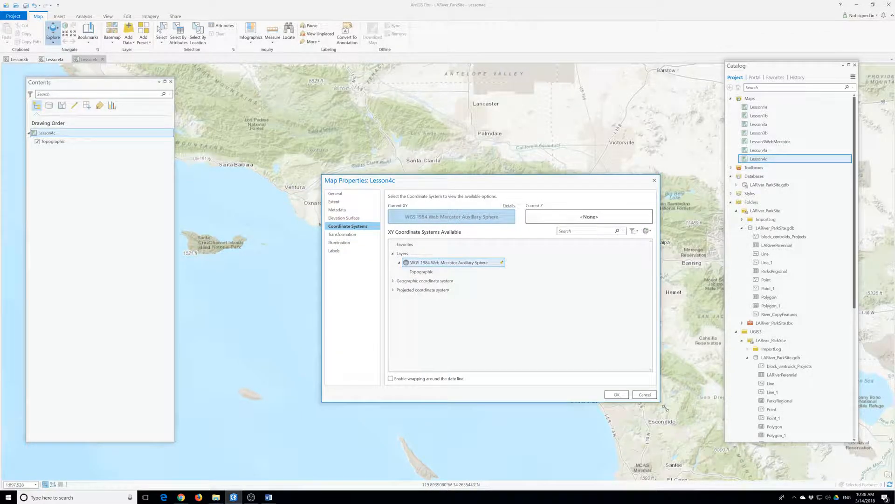
pyautogui.click(400, 291)
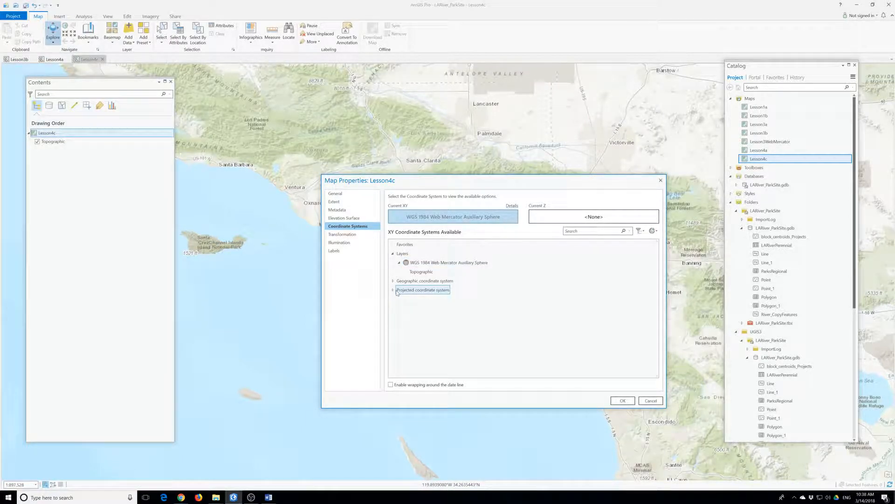
pyautogui.click(404, 245)
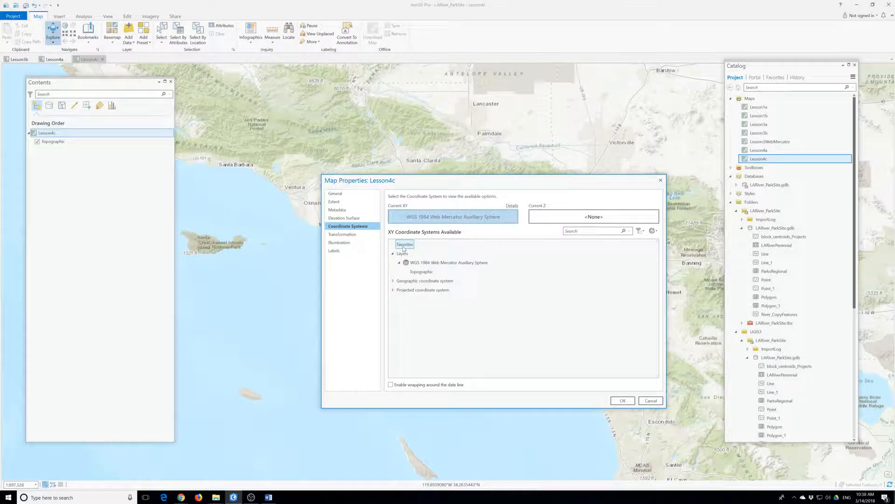
pyautogui.click(392, 290)
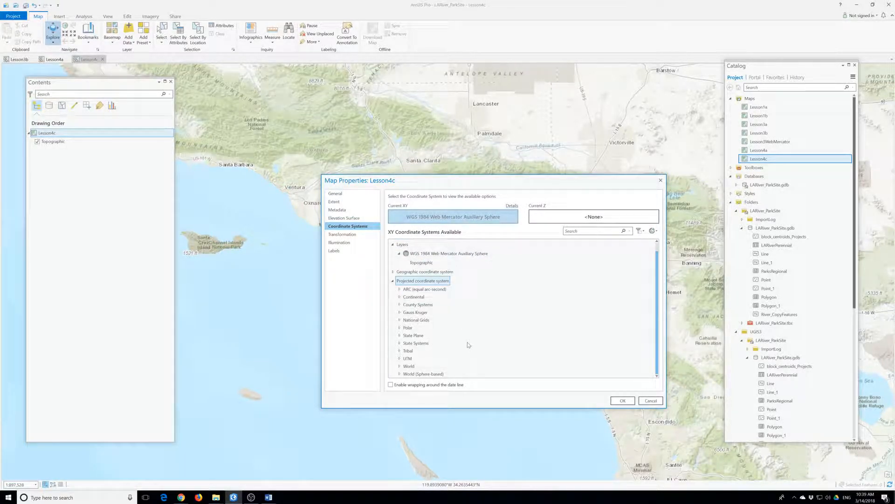
pyautogui.click(413, 335)
pyautogui.click(623, 400)
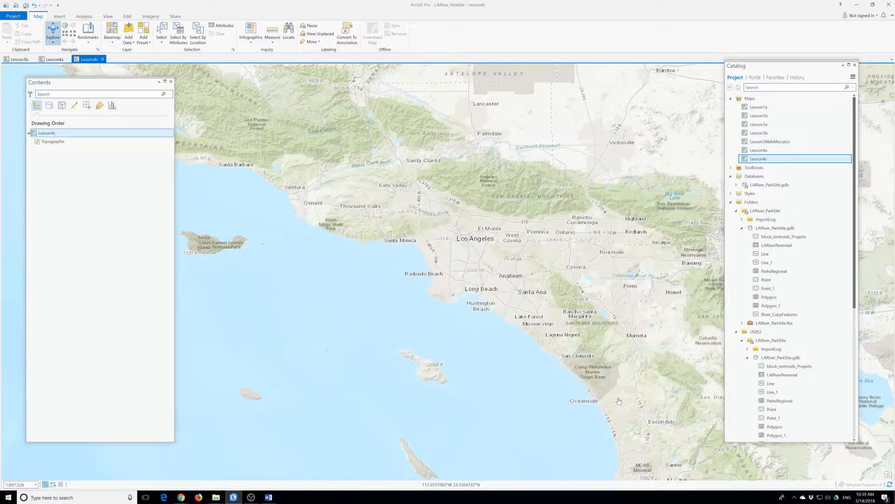
# Set the Lesson4c map's coordinate system to NAD 1983 StatePlane California V FIPS 0405 (US Feet)
pyautogui.rightClick(52, 135)
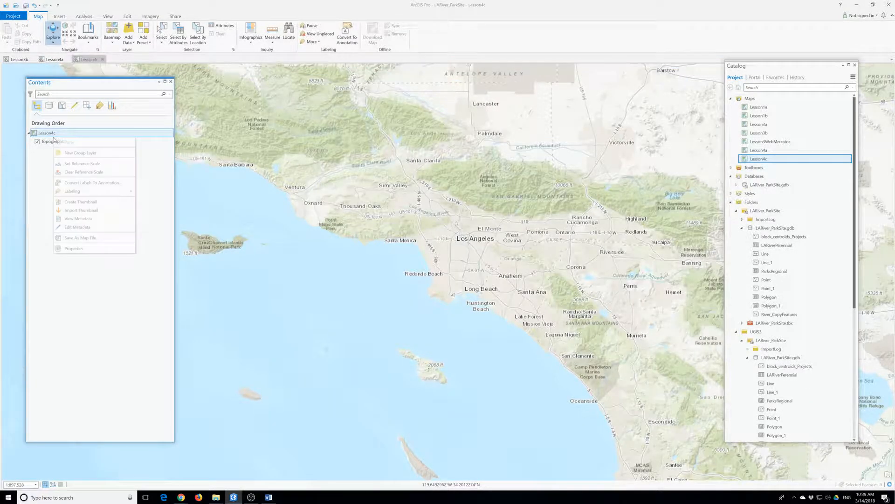
pyautogui.click(88, 248)
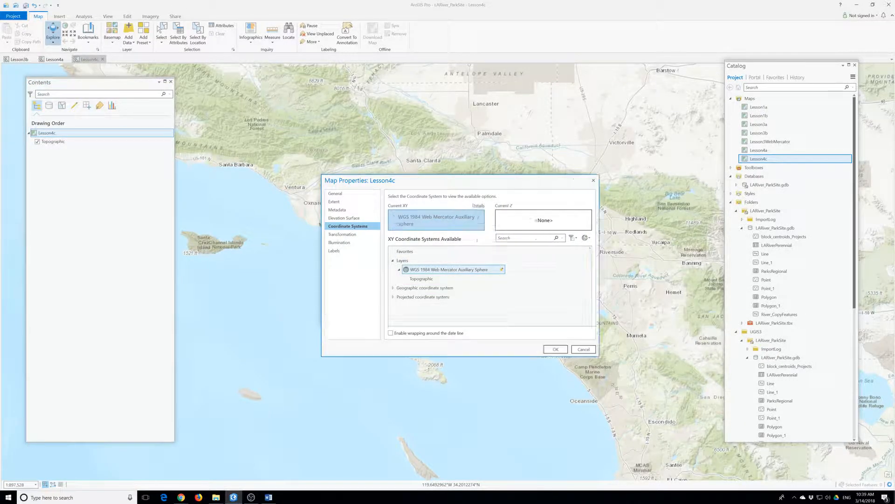
pyautogui.doubleClick(411, 289)
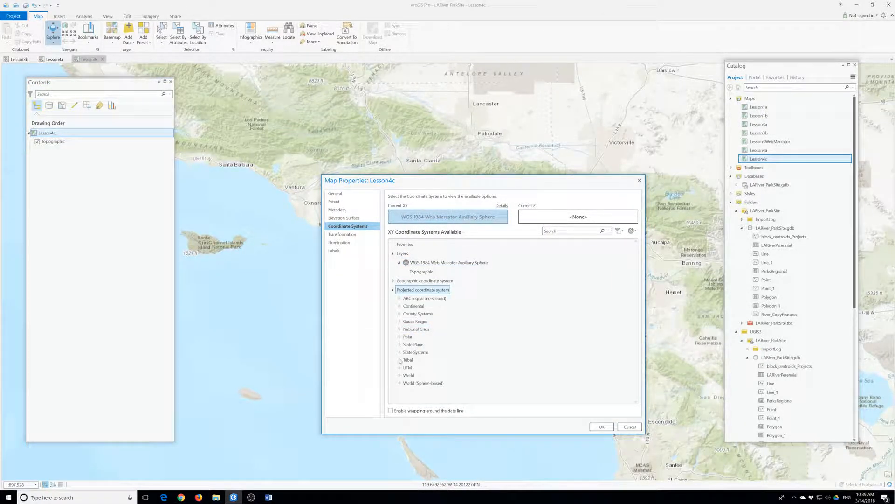
pyautogui.click(400, 345)
pyautogui.scroll(-5, 408, 327)
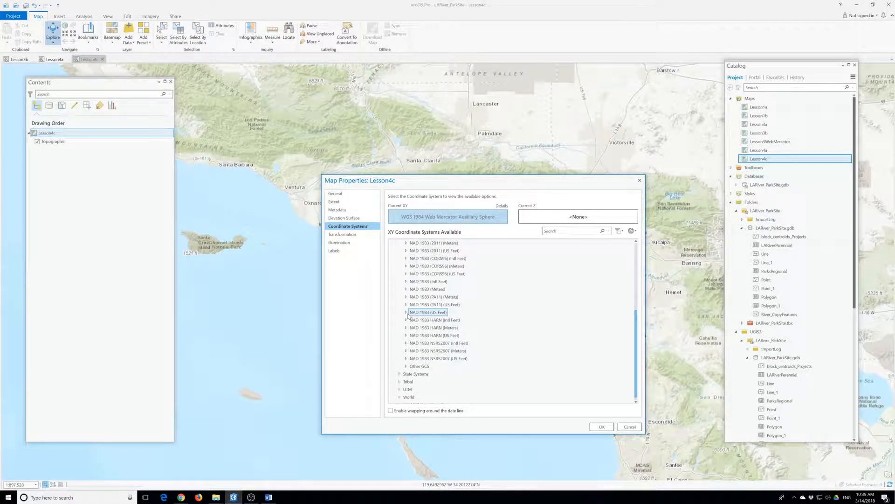
pyautogui.click(406, 313)
pyautogui.scroll(-4, 463, 348)
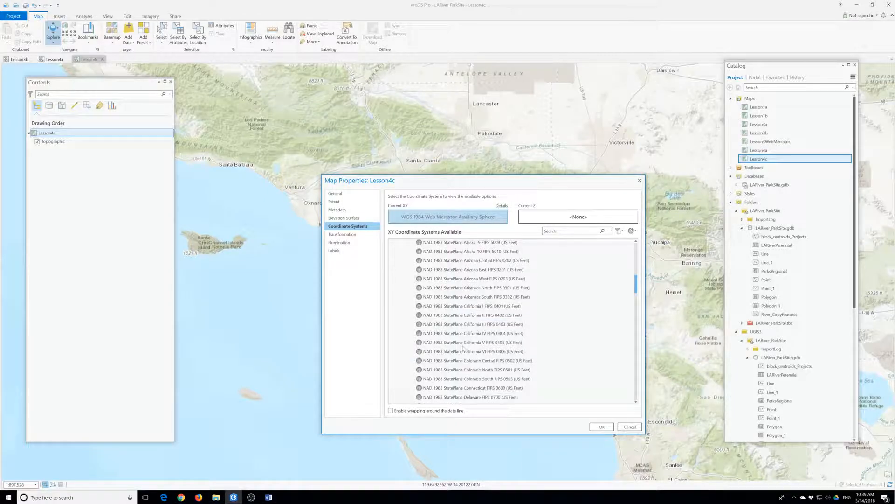
pyautogui.click(496, 333)
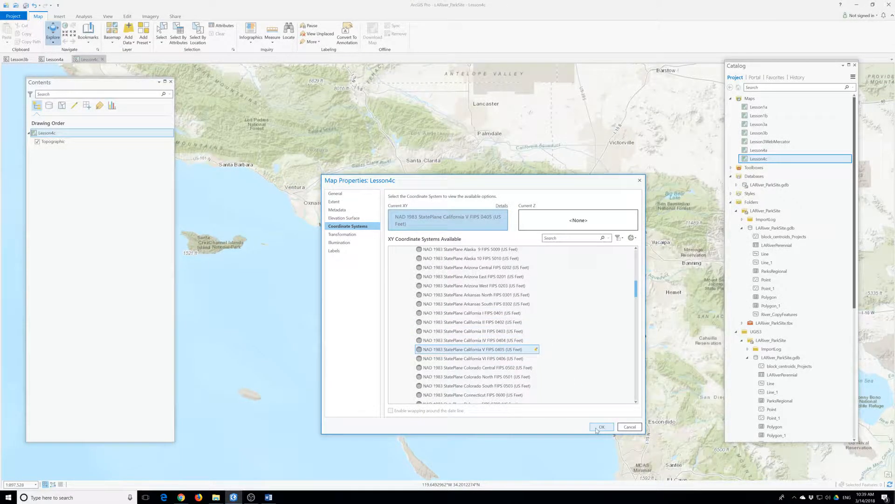
pyautogui.click(598, 427)
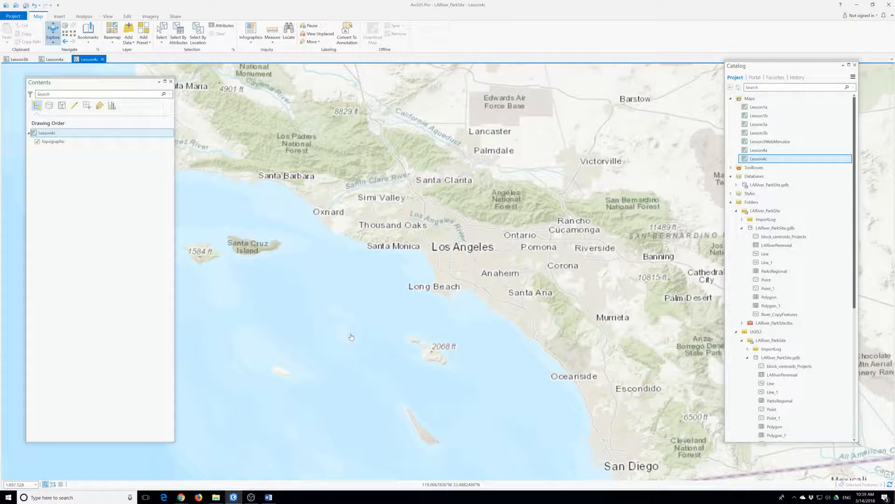
# Add the County and City_ply feature classes from the Boundary dataset of ESRI.gdb to the Lesson4c map
pyautogui.scroll(-8, 813, 357)
pyautogui.scroll(-1, 813, 357)
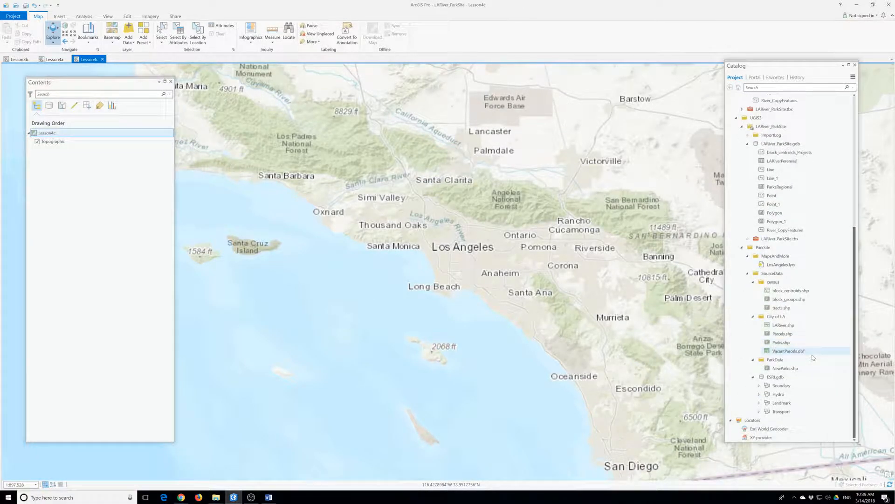
pyautogui.click(758, 385)
pyautogui.click(782, 377)
pyautogui.keyDown('ctrl'); pyautogui.click(774, 360); pyautogui.keyUp('ctrl')
pyautogui.moveTo(774, 361); pyautogui.dragTo(54, 140)
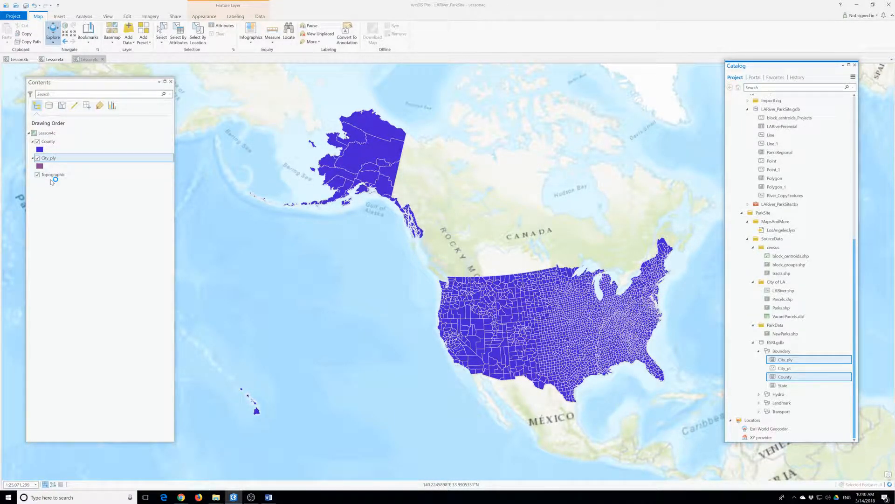
# Move the City_ply layer above the County layer in the drawing order
pyautogui.click(54, 227)
pyautogui.moveTo(51, 159); pyautogui.dragTo(49, 146)
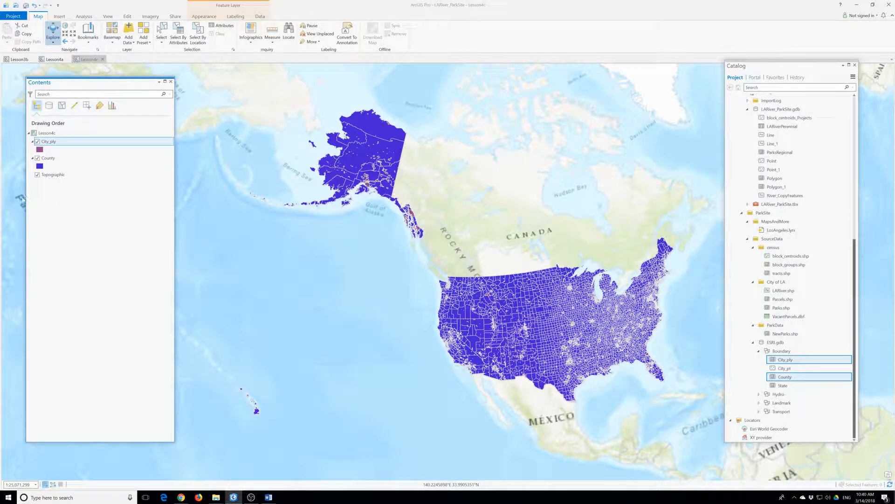
pyautogui.rightClick(47, 144)
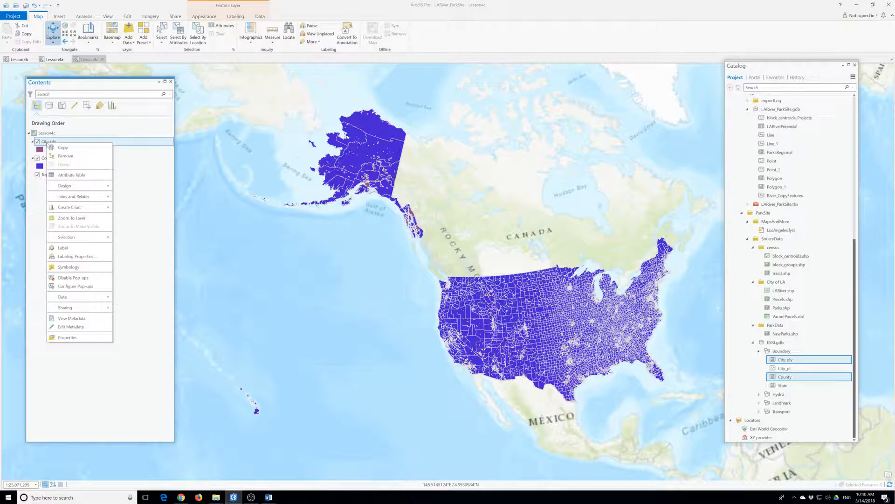
pyautogui.click(181, 214)
# Hide the City_ply layer and turn on labels for the County layer
pyautogui.scroll(2, 464, 344)
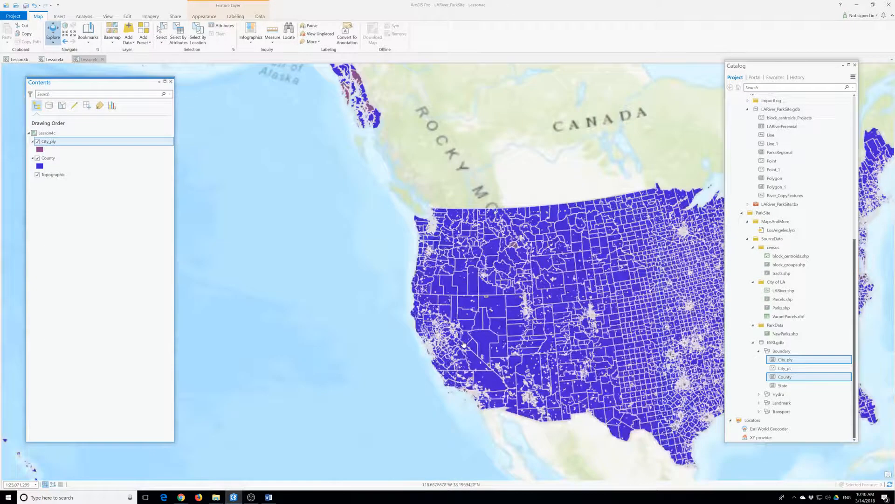
pyautogui.scroll(3, 464, 344)
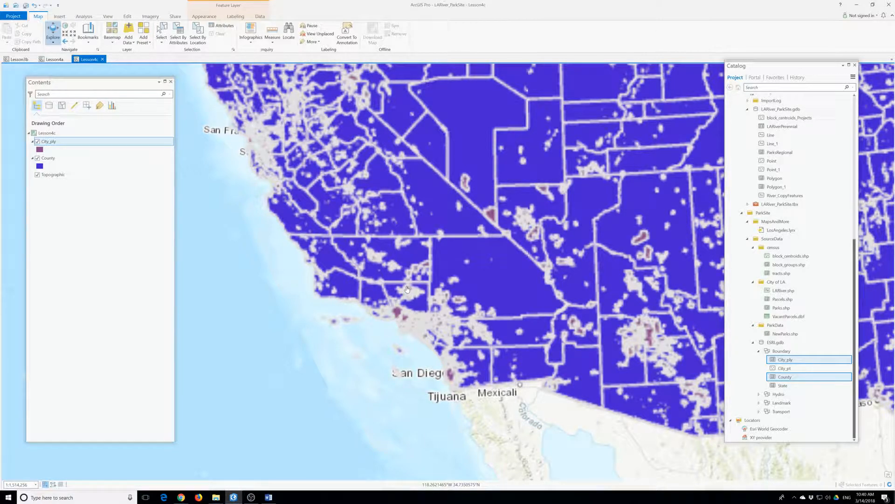
pyautogui.scroll(-2, 406, 312)
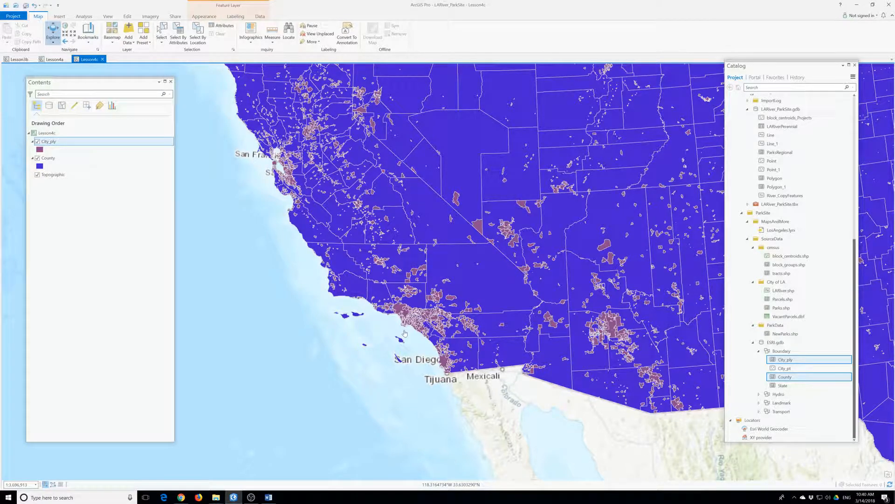
pyautogui.click(38, 141)
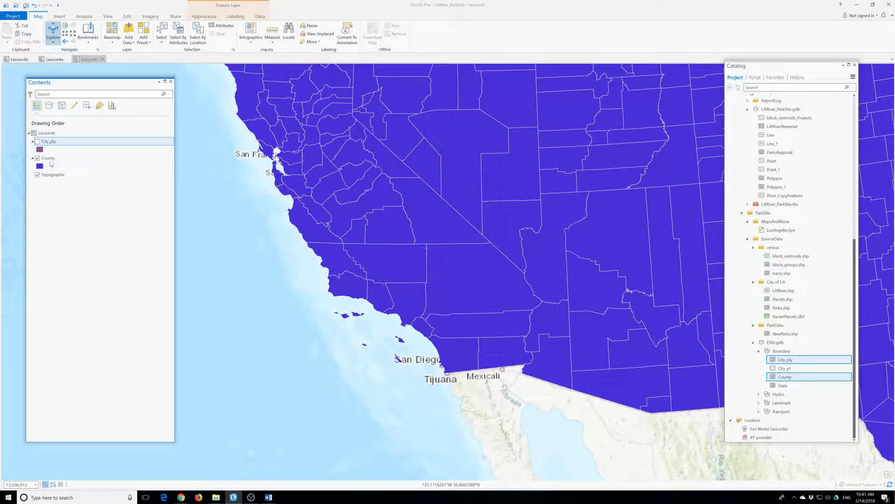
pyautogui.rightClick(52, 159)
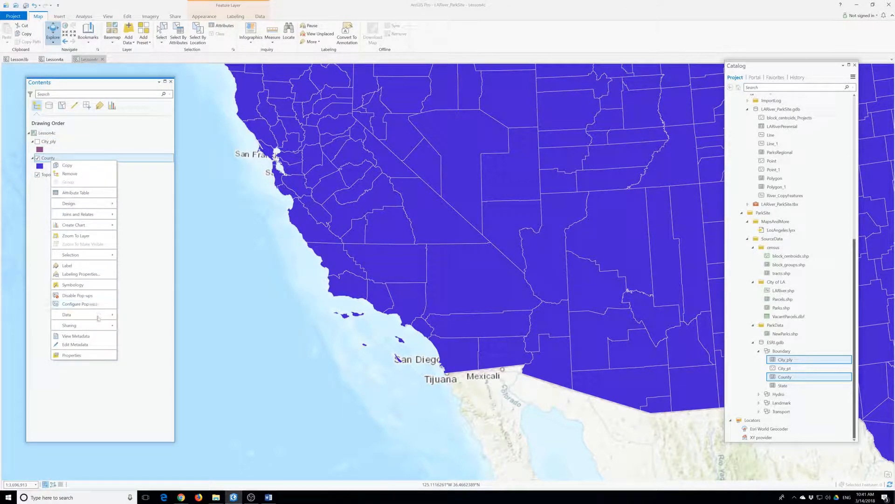
pyautogui.click(94, 269)
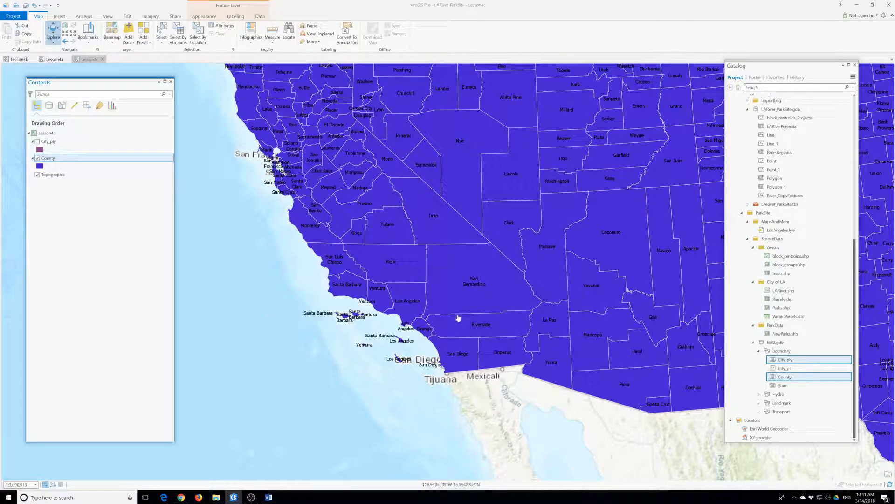
# Select the Los Angeles county polygon on the map with the Select tool
pyautogui.scroll(2, 399, 295)
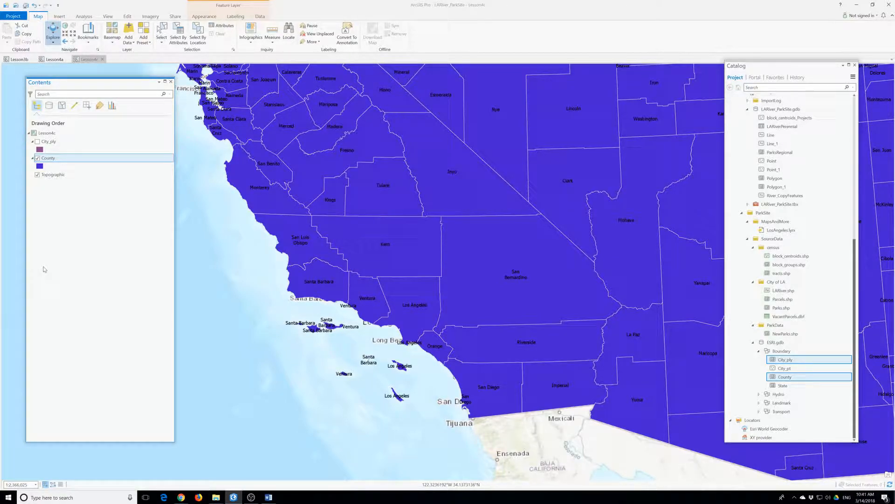
pyautogui.moveTo(208, 268); pyautogui.dragTo(386, 315)
pyautogui.moveTo(450, 439); pyautogui.dragTo(387, 332)
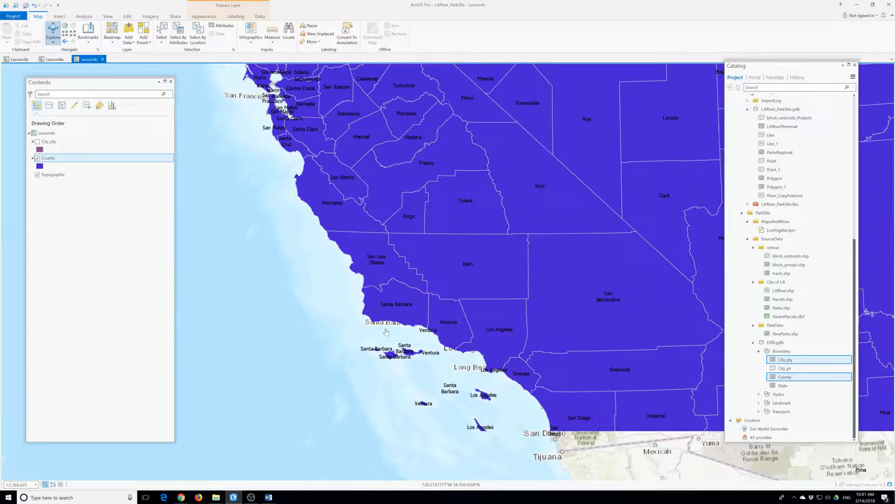
pyautogui.scroll(3, 476, 300)
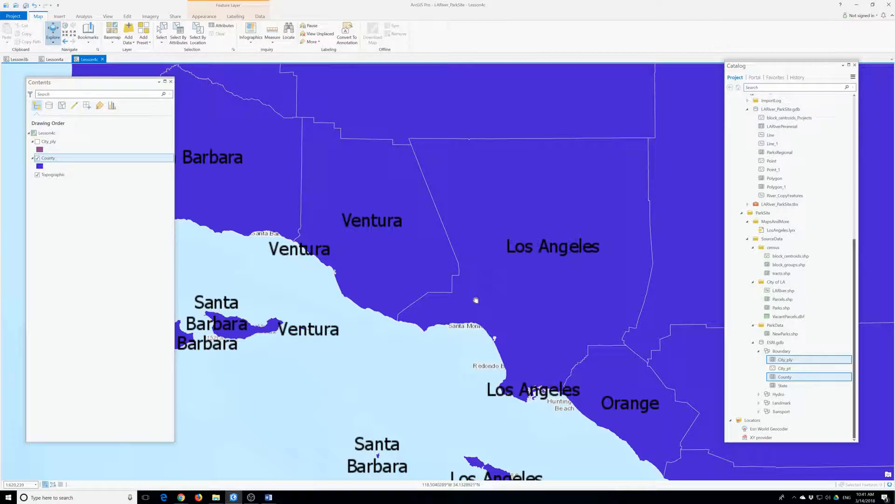
pyautogui.scroll(-1, 309, 269)
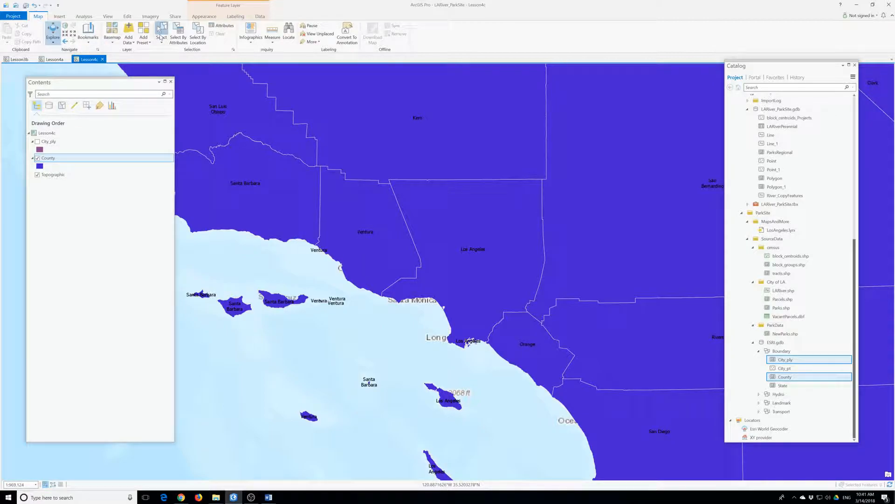
pyautogui.click(161, 37)
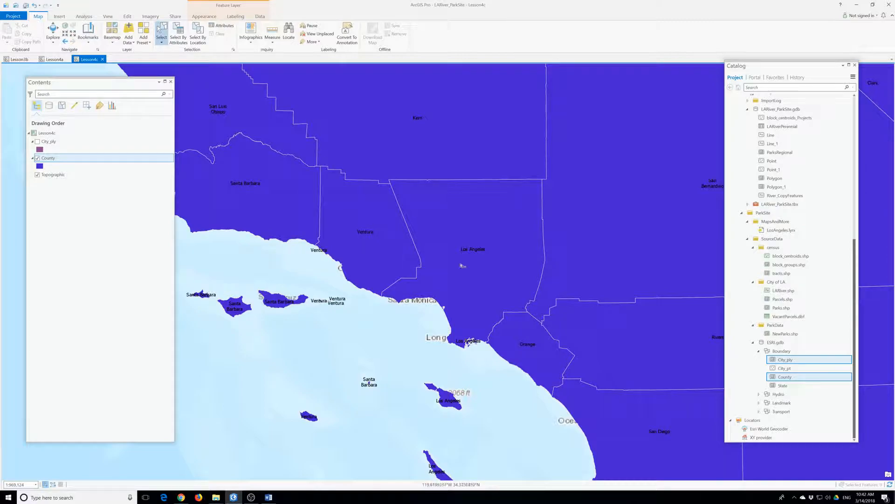
pyautogui.click(472, 270)
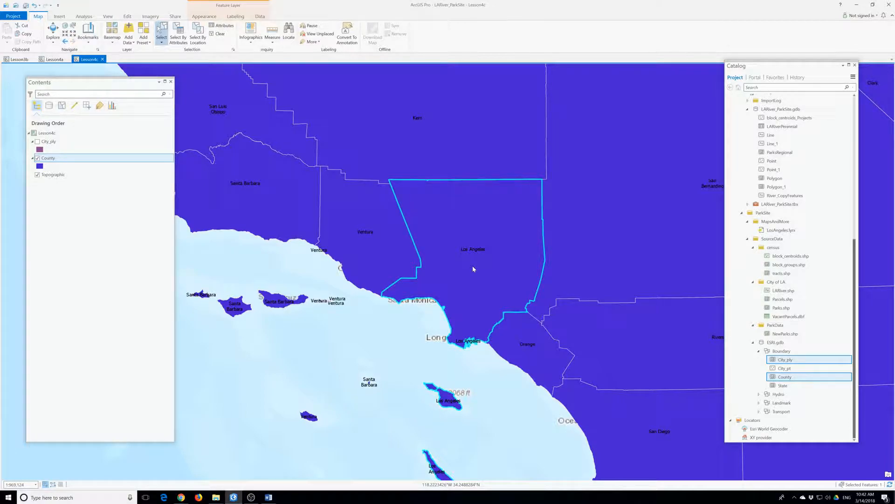
pyautogui.scroll(-3, 416, 231)
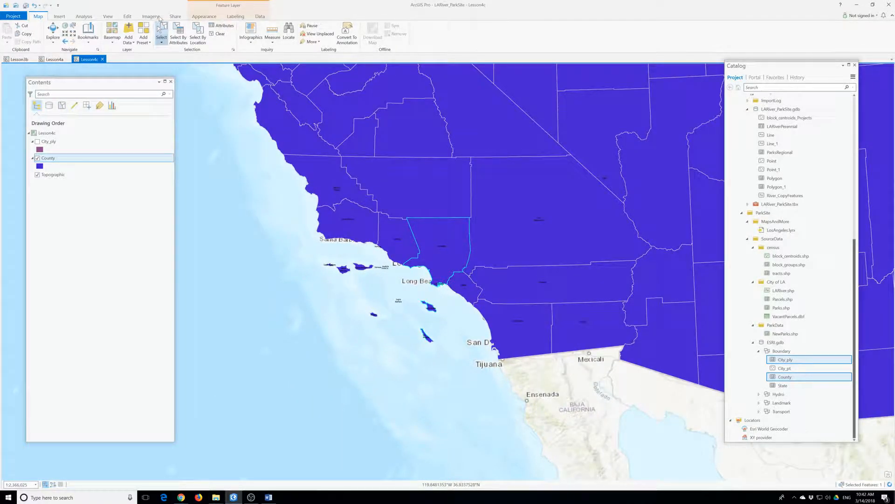
pyautogui.click(179, 37)
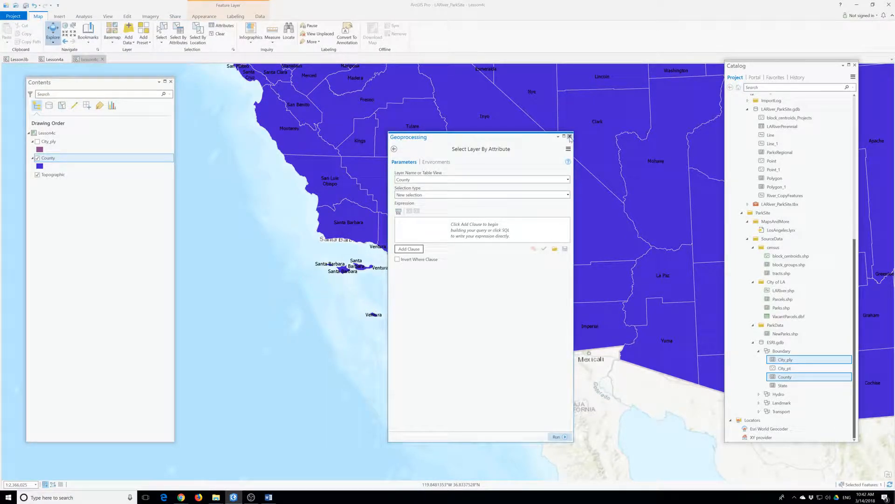
pyautogui.click(570, 136)
# Run Select Layer By Location to add counties that intersect the selected County feature to the current selection
pyautogui.click(198, 35)
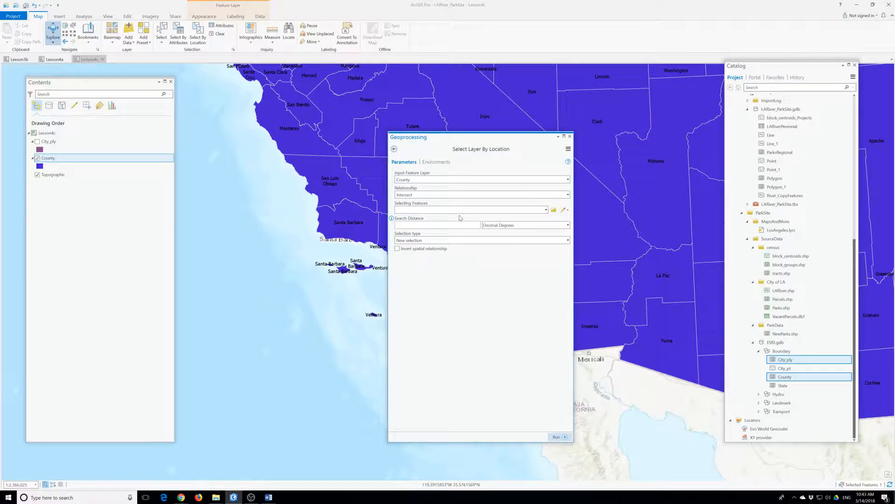
pyautogui.click(546, 210)
pyautogui.click(433, 227)
pyautogui.click(477, 241)
pyautogui.click(568, 240)
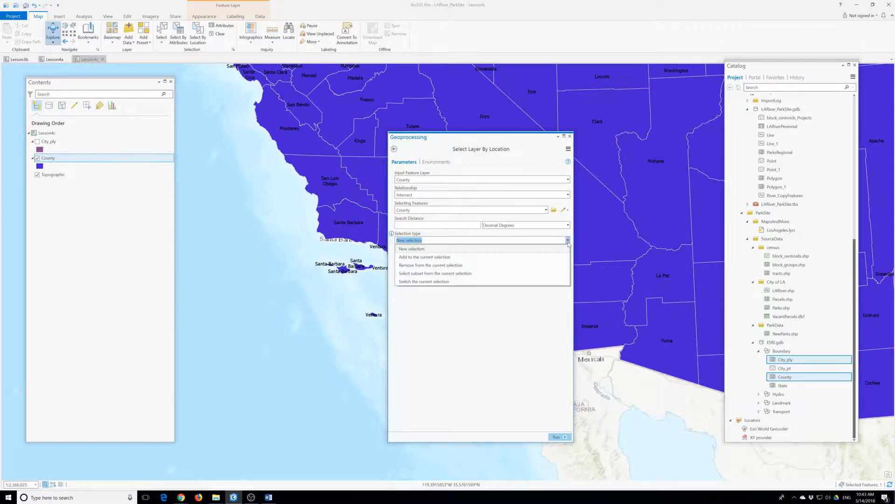
pyautogui.click(428, 262)
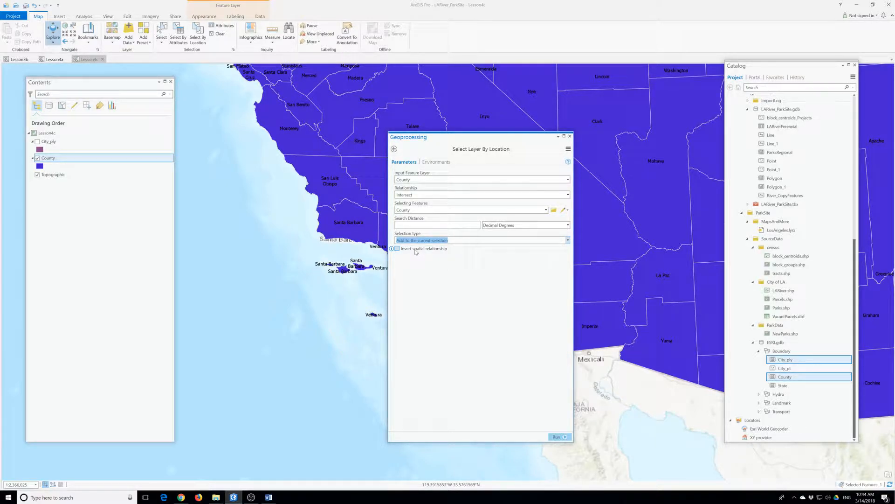
pyautogui.click(558, 437)
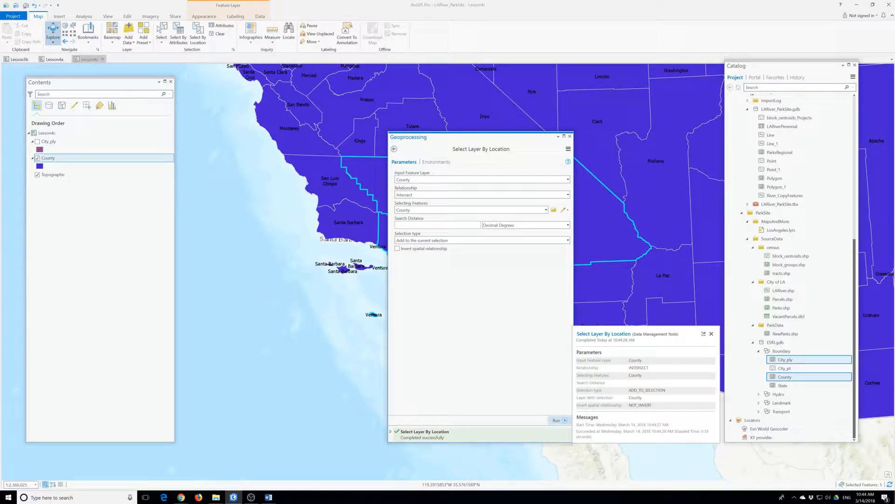
pyautogui.click(711, 334)
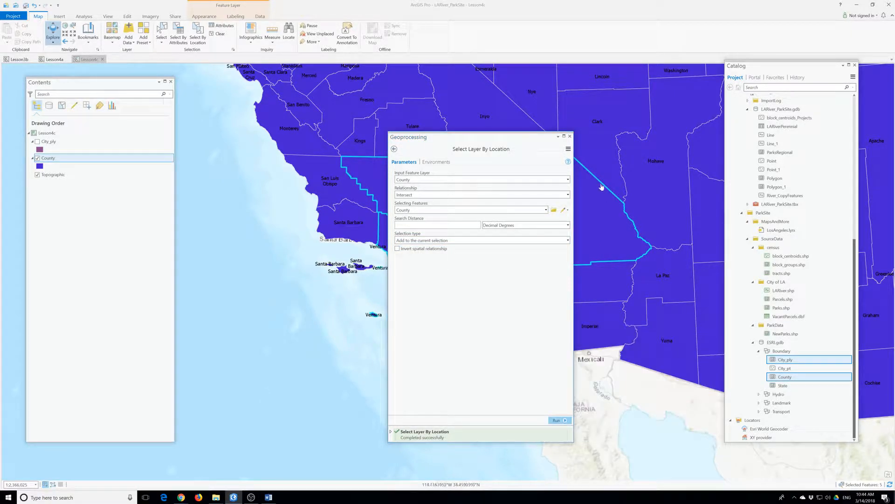
pyautogui.click(570, 137)
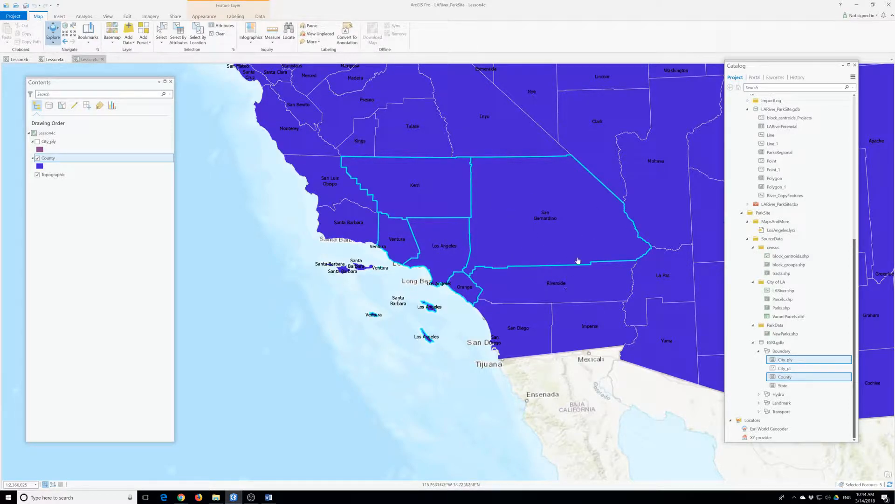
# Set the fill of the County layer's symbol to No color so the basemap shows through
pyautogui.rightClick(52, 161)
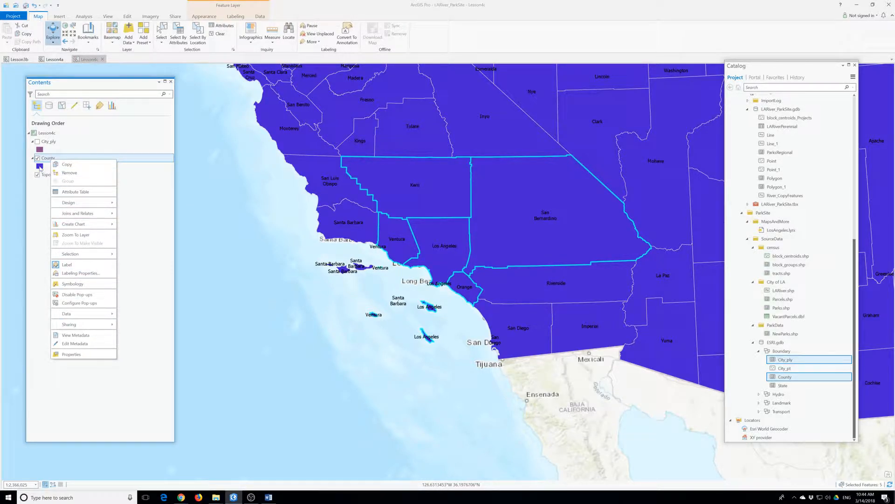
pyautogui.click(40, 167)
pyautogui.rightClick(40, 167)
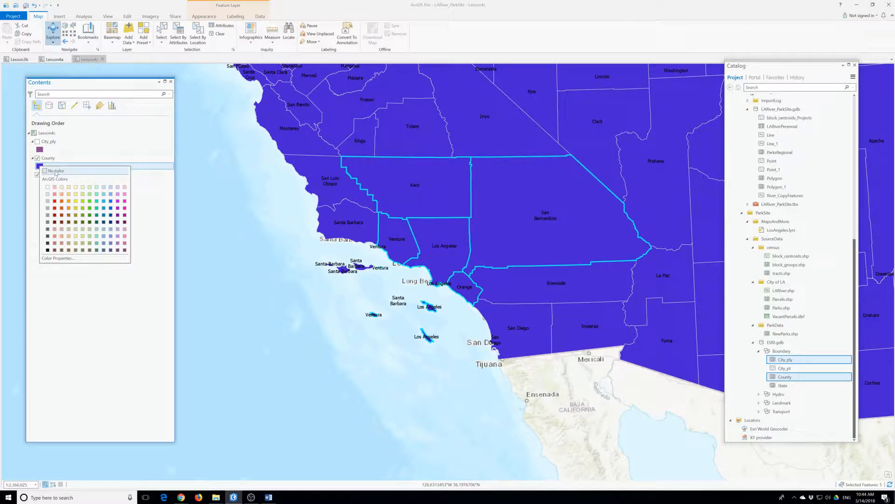
pyautogui.click(56, 172)
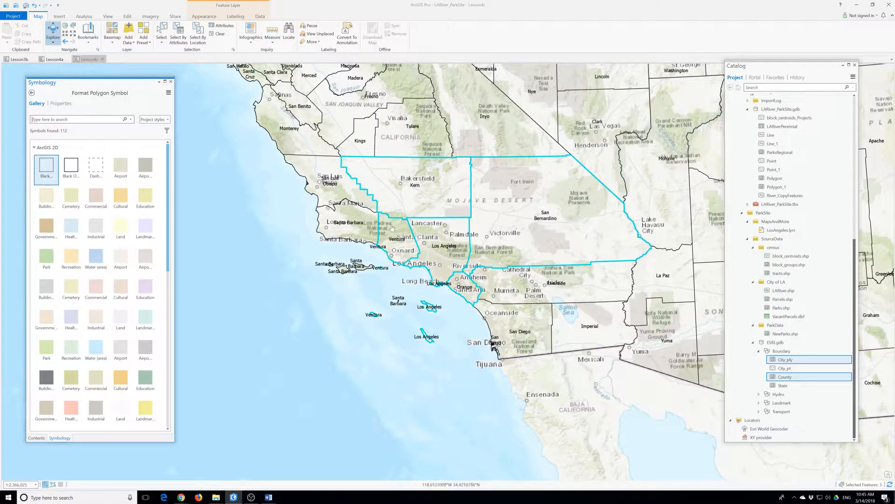
pyautogui.scroll(2, 393, 230)
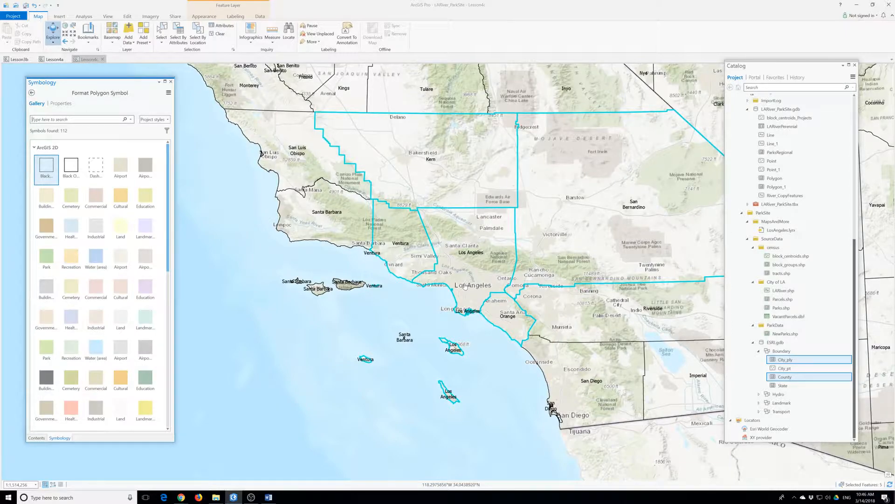
# Close the symbol formatting pane and open the attribute table of the County layer
pyautogui.click(109, 18)
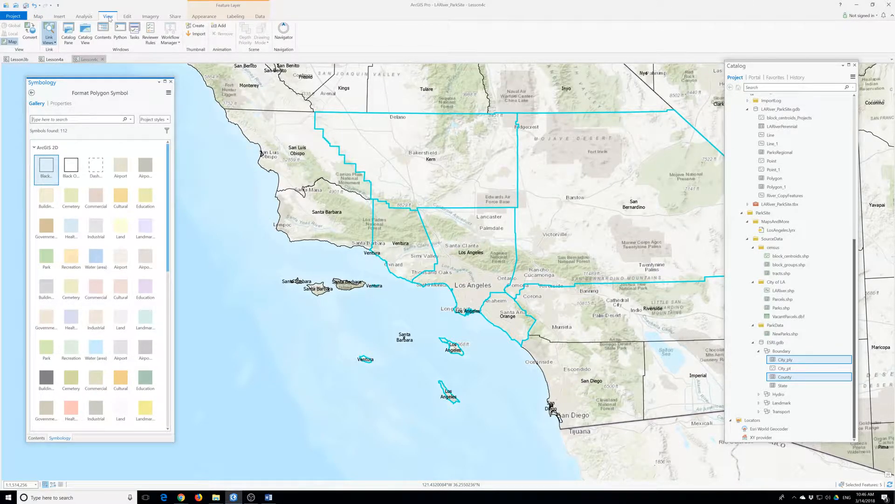
pyautogui.click(261, 18)
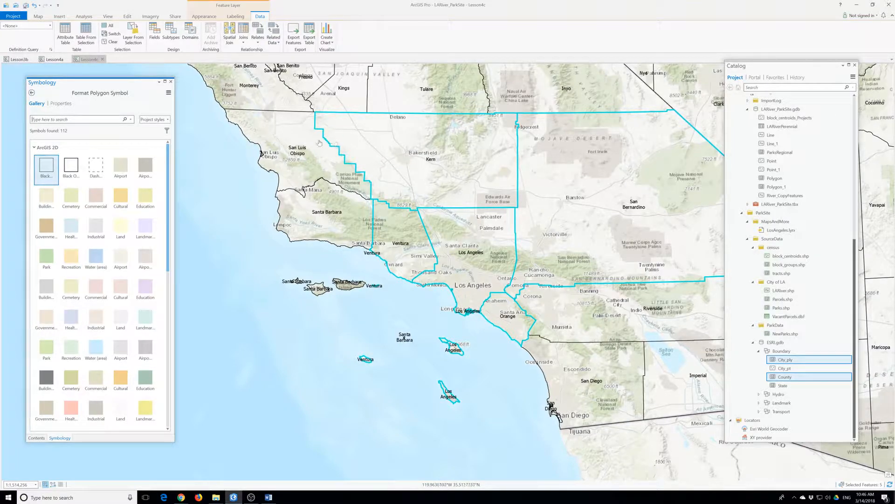
pyautogui.click(171, 82)
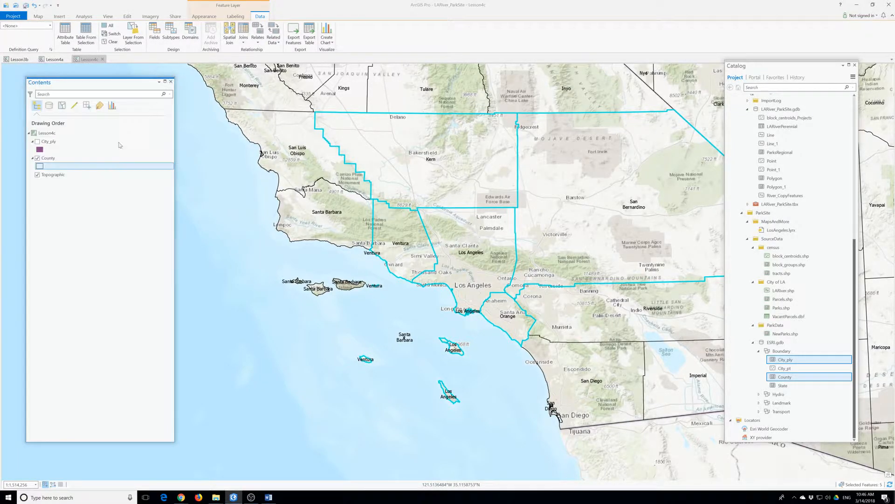
pyautogui.rightClick(48, 161)
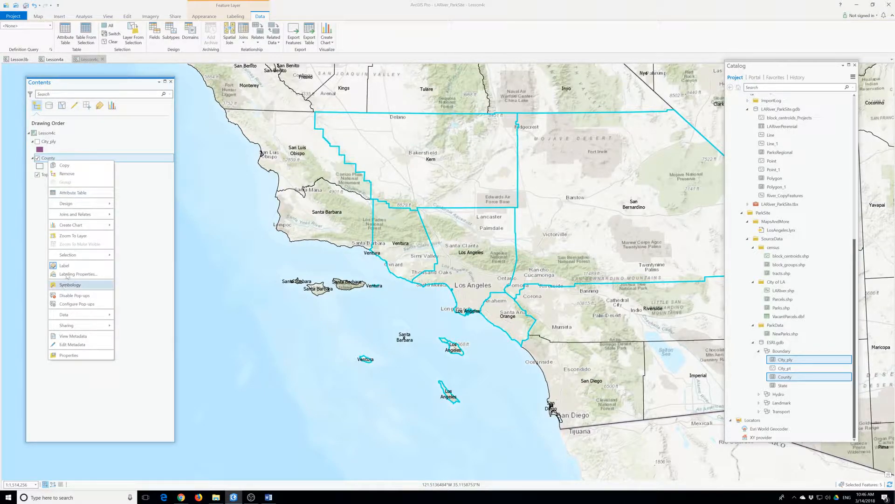
pyautogui.click(73, 192)
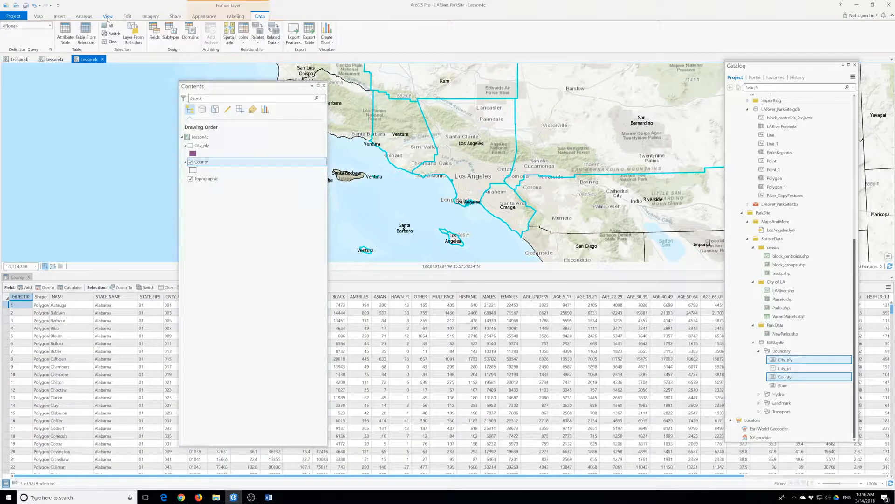
# Examine the list of selected counties in the editing Attributes window, and close it
pyautogui.click(109, 17)
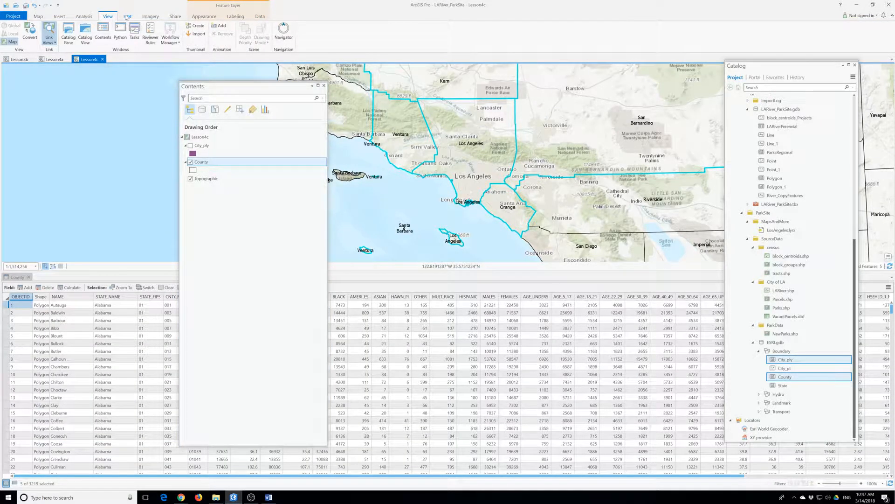
pyautogui.click(127, 17)
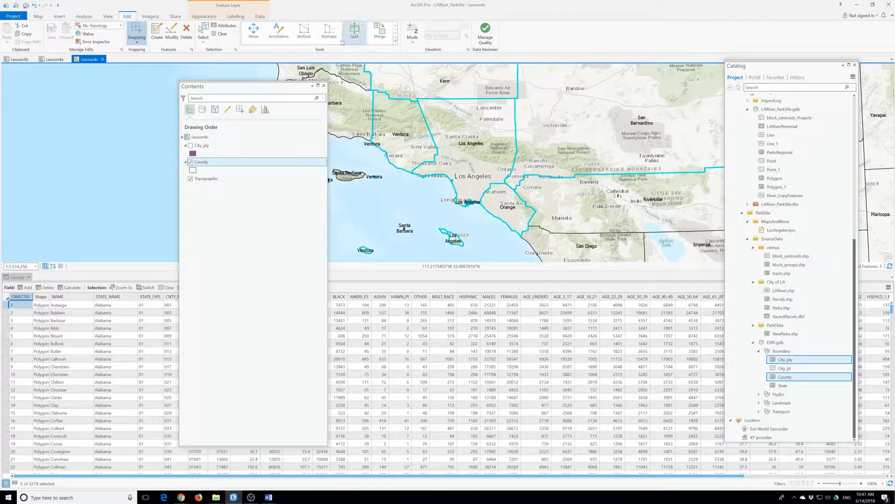
pyautogui.click(224, 27)
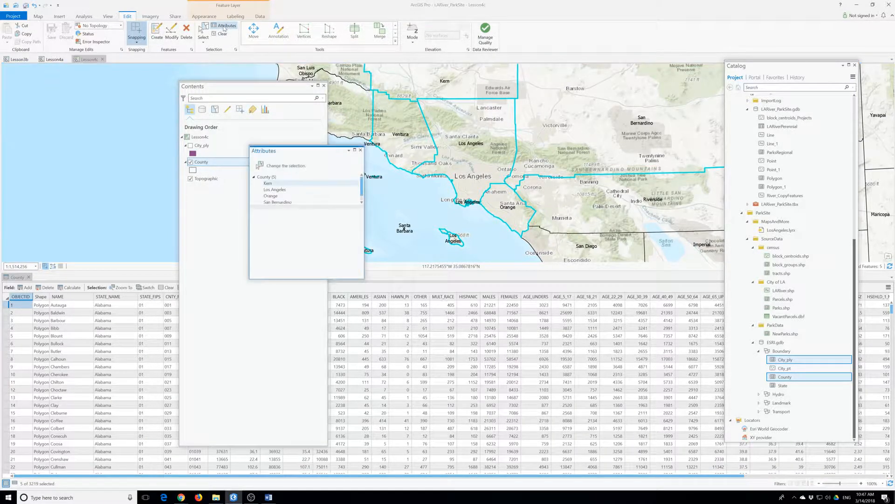
pyautogui.click(360, 150)
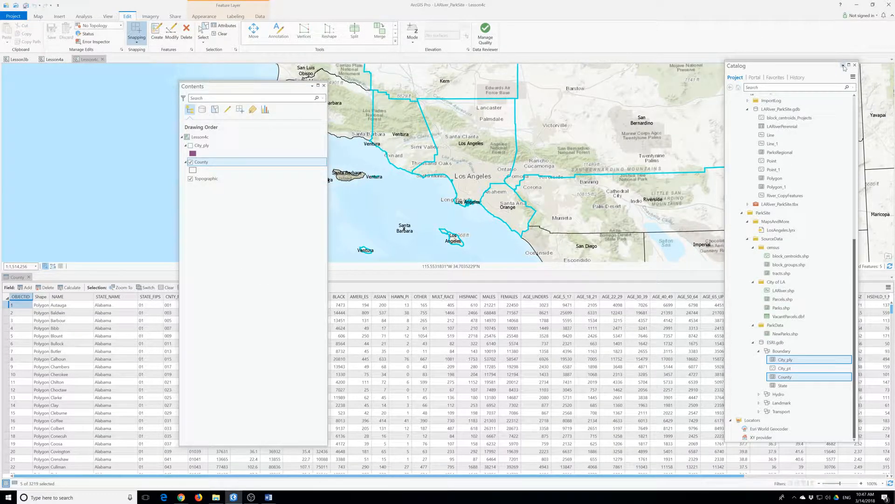
# In the County table's Fields view, keep only NAME and STATE_NAME visible and save the changes, and save the project
pyautogui.click(889, 287)
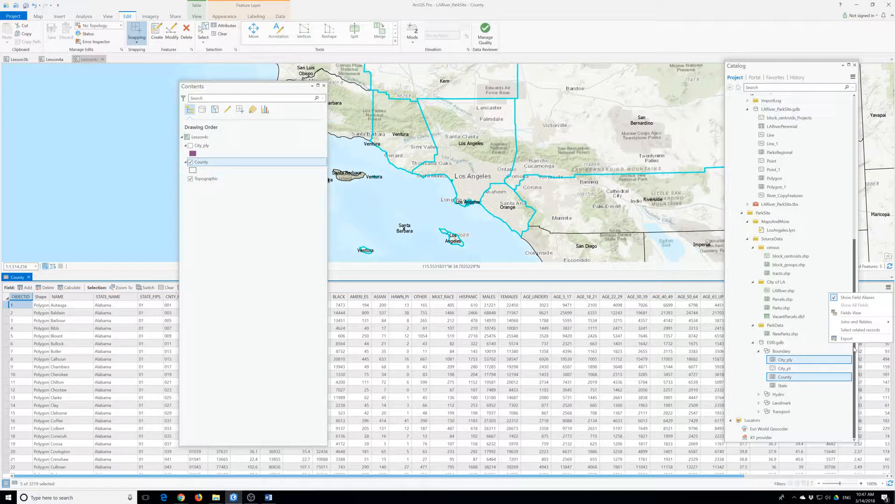
pyautogui.click(850, 313)
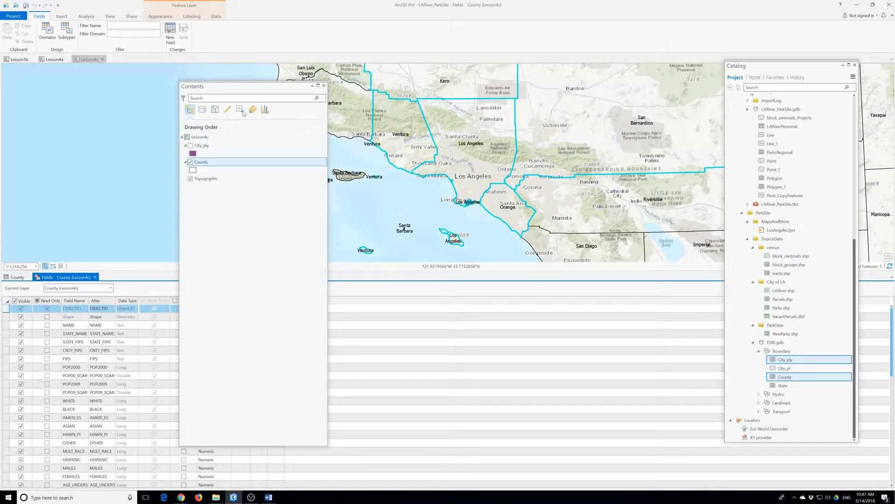
pyautogui.moveTo(222, 446); pyautogui.dragTo(192, 233)
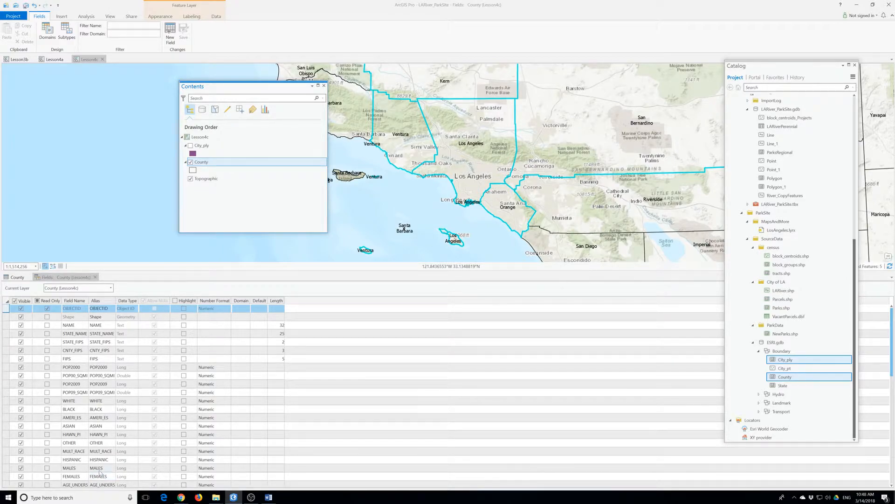
pyautogui.click(15, 301)
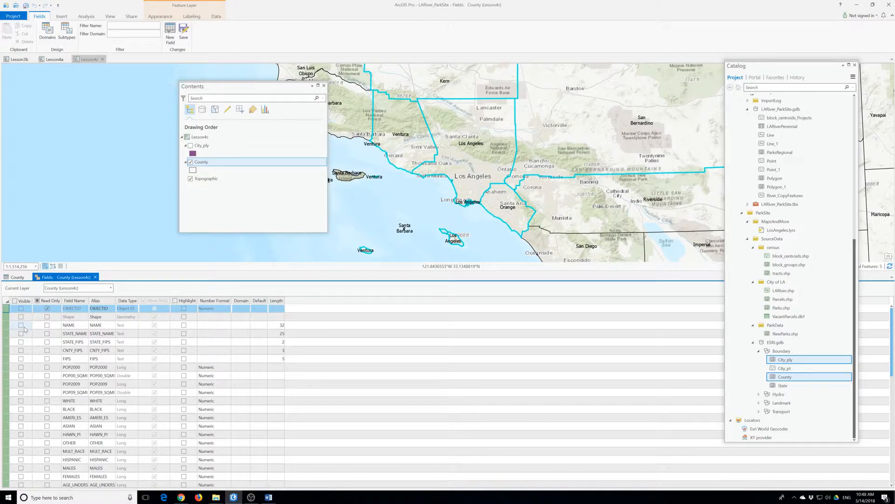
pyautogui.click(21, 325)
pyautogui.click(20, 333)
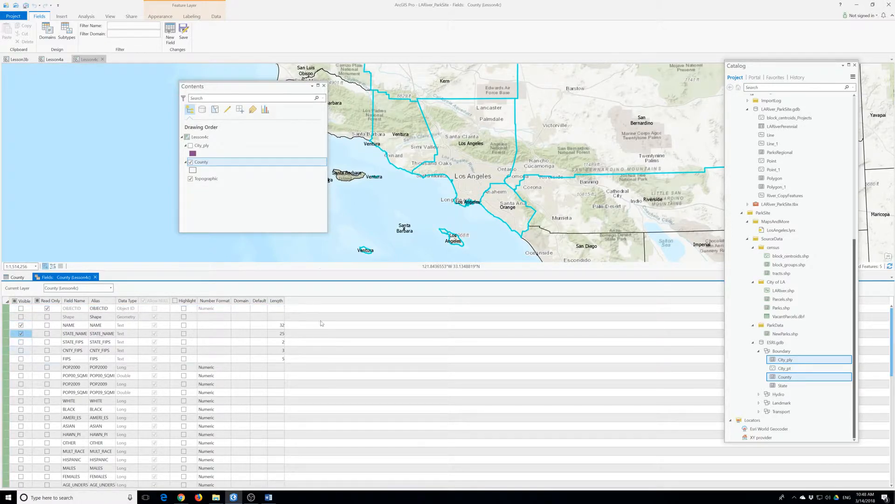
pyautogui.click(183, 33)
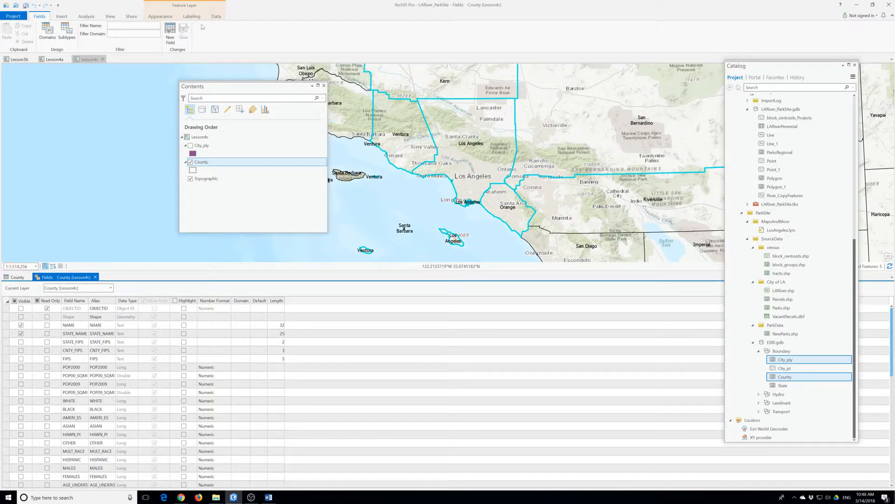
pyautogui.click(95, 277)
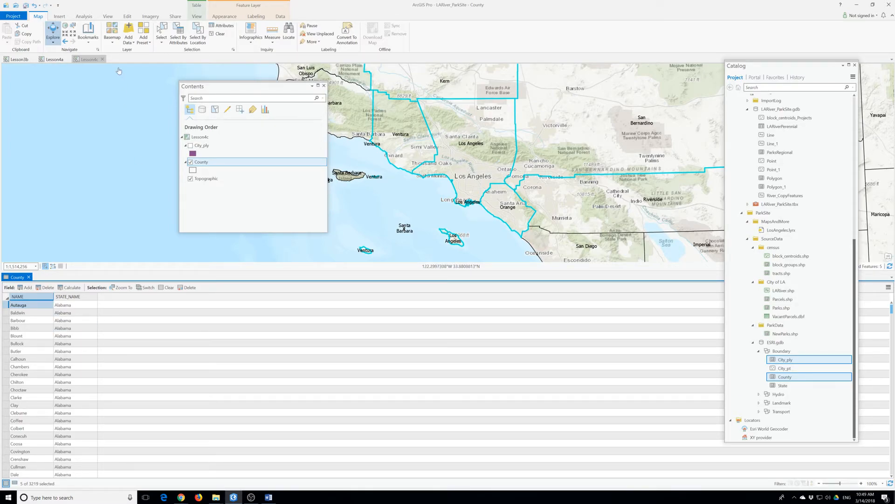
pyautogui.click(13, 16)
pyautogui.click(18, 61)
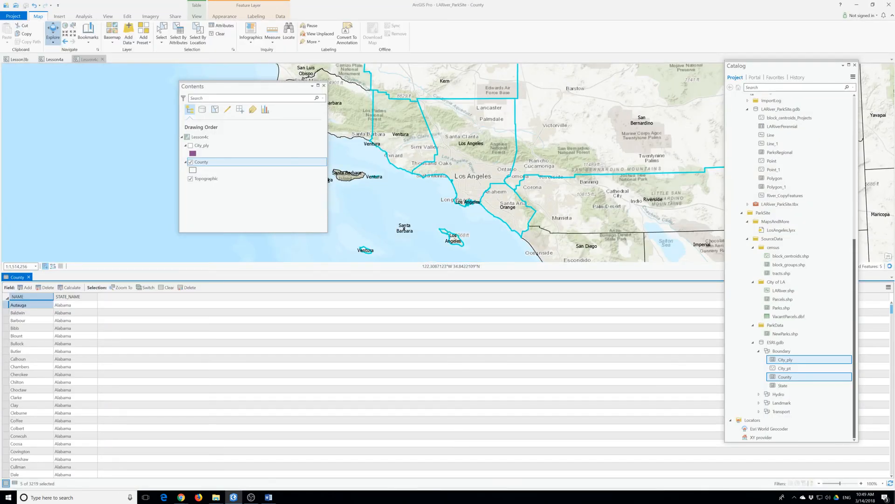